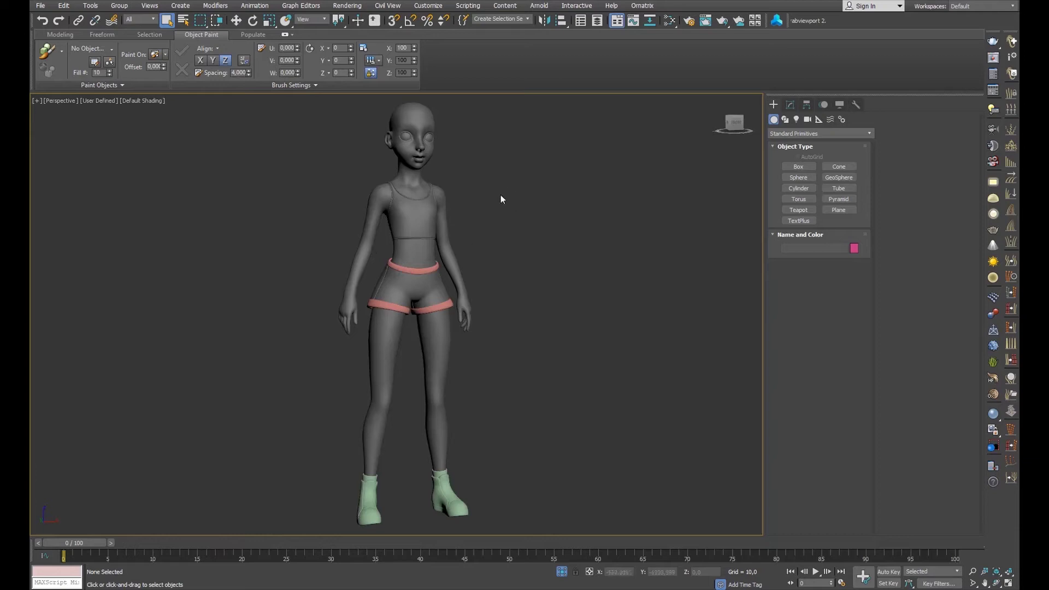
# Zoom in on the shorts, turn on Edged Faces, and select the waistband in the Modify panel.
pyautogui.keyDown('alt'); pyautogui.moveTo(628, 207); pyautogui.dragTo(574, 217, button='middle'); pyautogui.keyUp('alt')
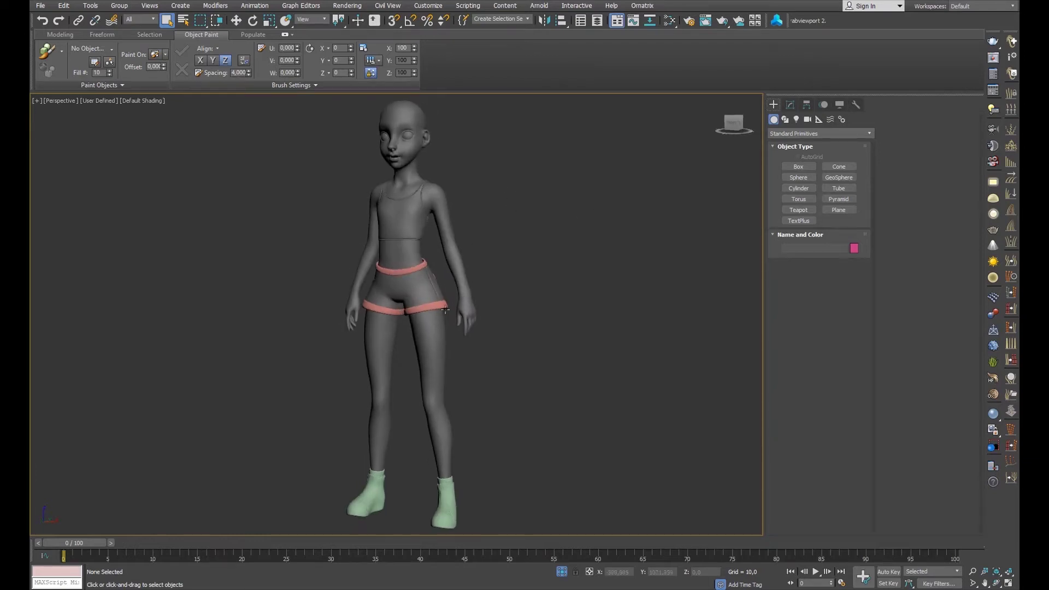
pyautogui.scroll(3, 452, 309)
pyautogui.scroll(2, 470, 252)
pyautogui.click(488, 241)
pyautogui.press('F4')
pyautogui.keyDown('alt'); pyautogui.moveTo(438, 247); pyautogui.dragTo(495, 253, button='middle'); pyautogui.keyUp('alt')
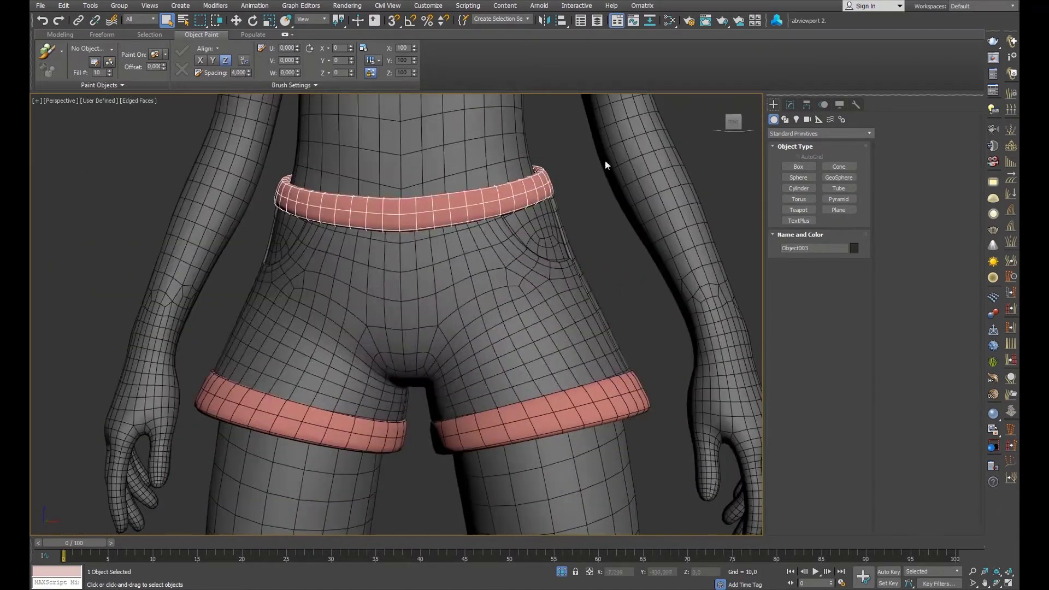
pyautogui.click(790, 105)
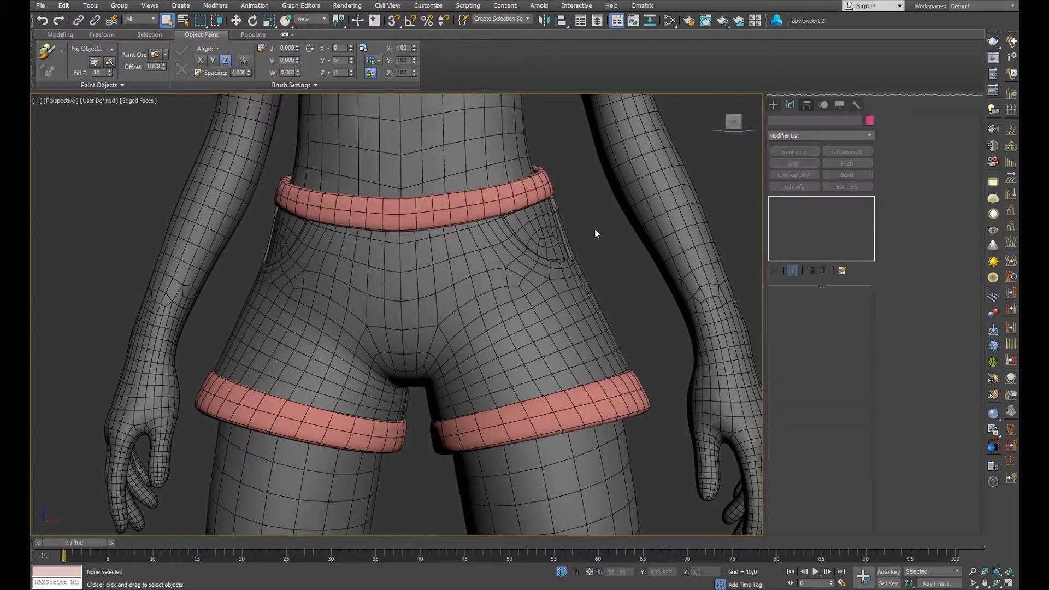
# Turn off the TurboSmooth result and drop to Box004's Editable Poly base level.
pyautogui.keyDown('alt'); pyautogui.moveTo(594, 228); pyautogui.dragTo(629, 229, button='middle'); pyautogui.keyUp('alt')
pyautogui.click(775, 201)
pyautogui.click(614, 164)
pyautogui.moveTo(614, 164)
pyautogui.keyDown('alt'); pyautogui.mouseDown(button='middle')
pyautogui.moveTo(570, 243)
pyautogui.moveTo(683, 235)
pyautogui.mouseUp(button='middle'); pyautogui.keyUp('alt')
pyautogui.click(570, 242)
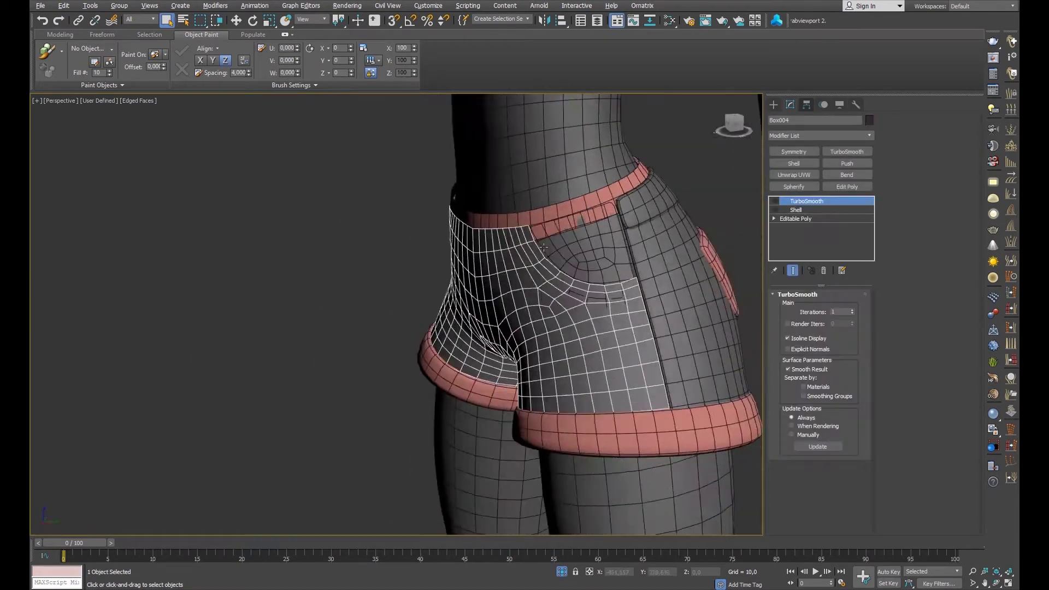
pyautogui.click(776, 211)
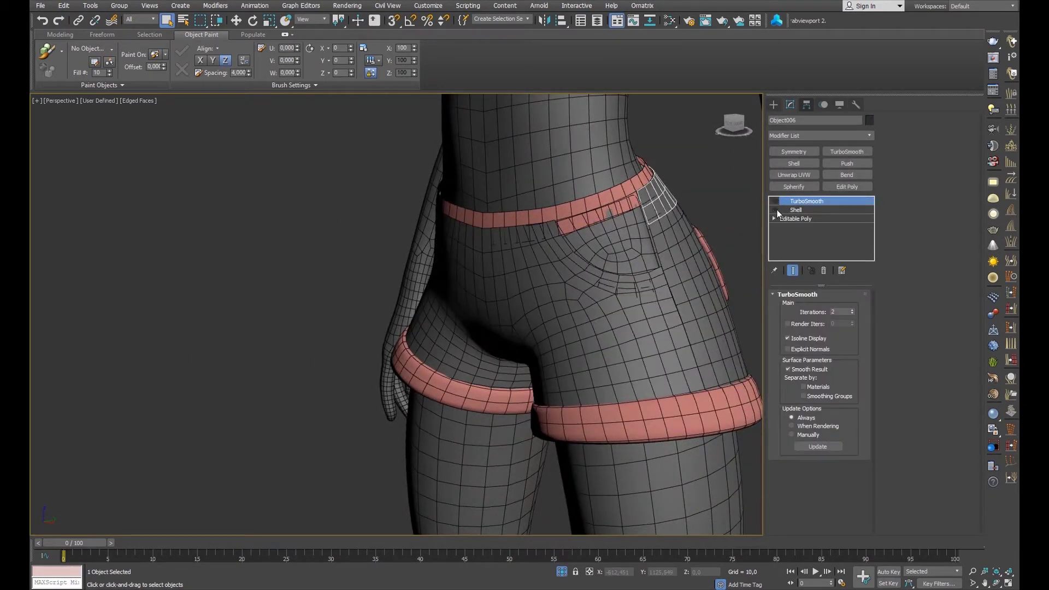
pyautogui.click(666, 199)
pyautogui.click(548, 269)
pyautogui.moveTo(667, 199)
pyautogui.keyDown('alt'); pyautogui.mouseDown(button='middle')
pyautogui.moveTo(548, 270)
pyautogui.moveTo(560, 238)
pyautogui.moveTo(490, 232)
pyautogui.moveTo(515, 232)
pyautogui.mouseUp(button='middle'); pyautogui.keyUp('alt')
pyautogui.click(796, 218)
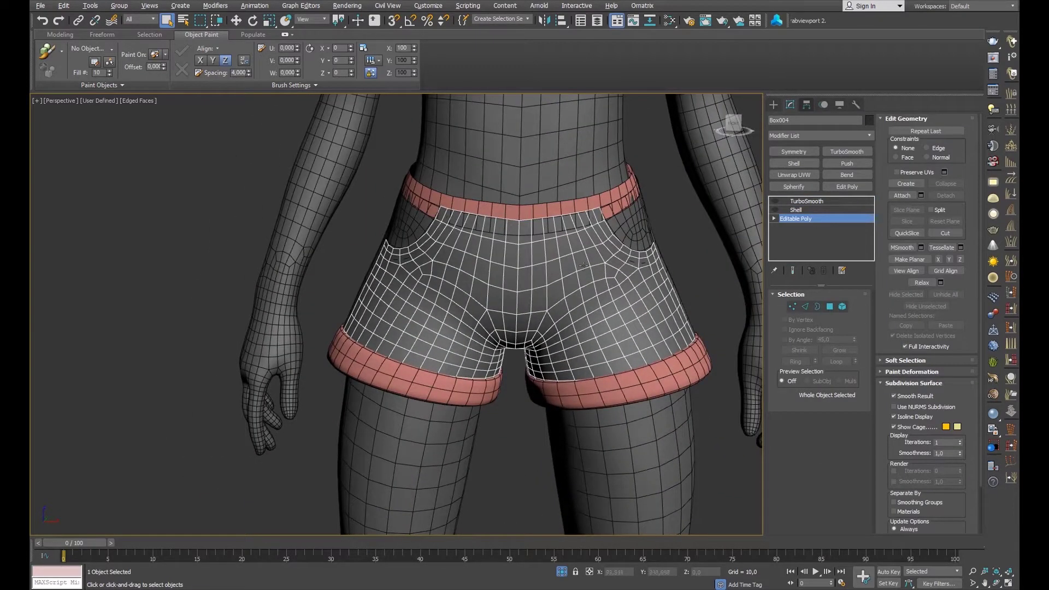
# In Edge mode, select edges along the back centre seam of the shorts.
pyautogui.scroll(2, 570, 239)
pyautogui.scroll(4, 500, 310)
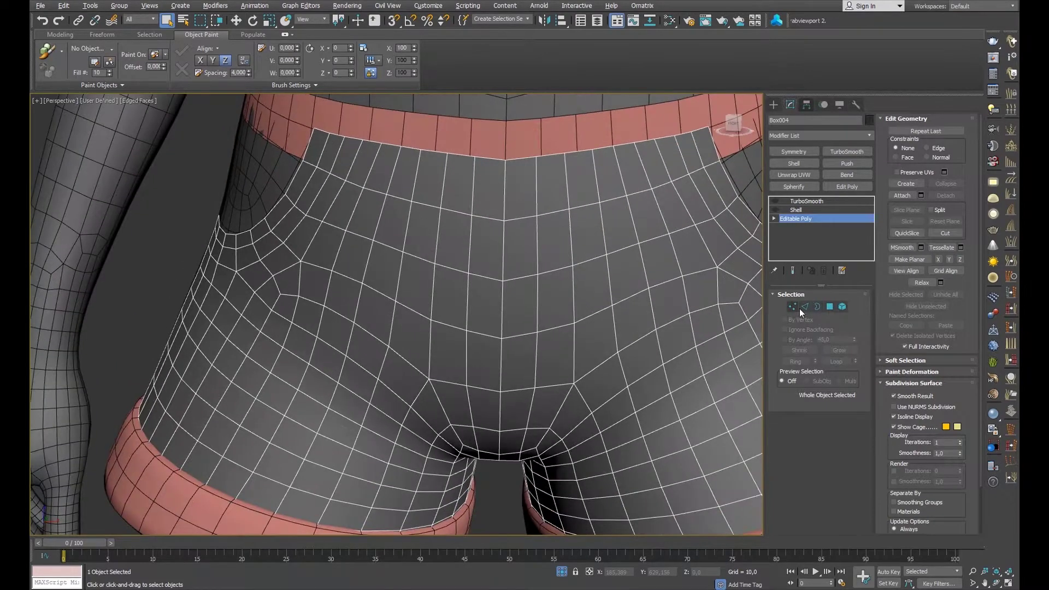
pyautogui.press('2')
pyautogui.click(500, 310)
pyautogui.keyDown('ctrl'); pyautogui.click(506, 211); pyautogui.keyUp('ctrl')
pyautogui.keyDown('alt'); pyautogui.moveTo(507, 210); pyautogui.dragTo(499, 284, button='middle'); pyautogui.keyUp('alt')
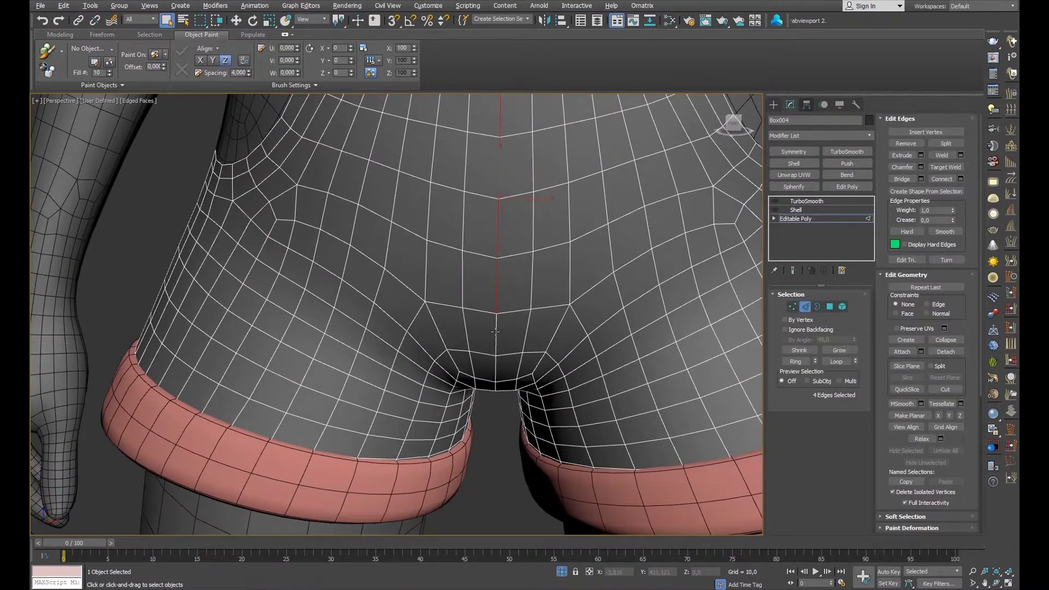
# Clear the edge selection, switch to Move, and zoom in on the seam junction.
pyautogui.scroll(-3, 495, 332)
pyautogui.scroll(-3, 498, 317)
pyautogui.scroll(5, 502, 300)
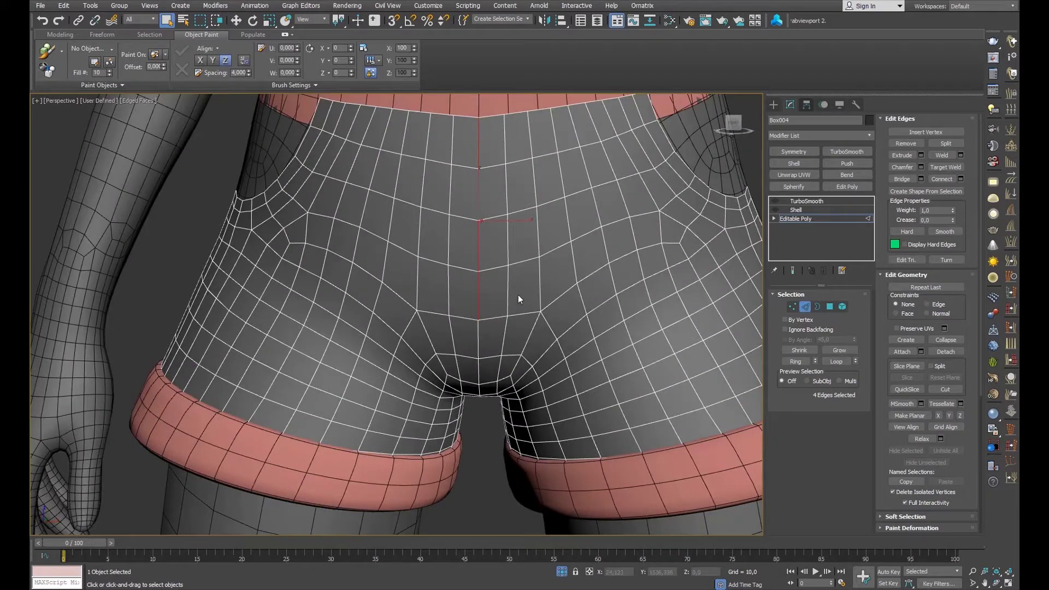
pyautogui.moveTo(518, 295); pyautogui.dragTo(520, 347, button='middle')
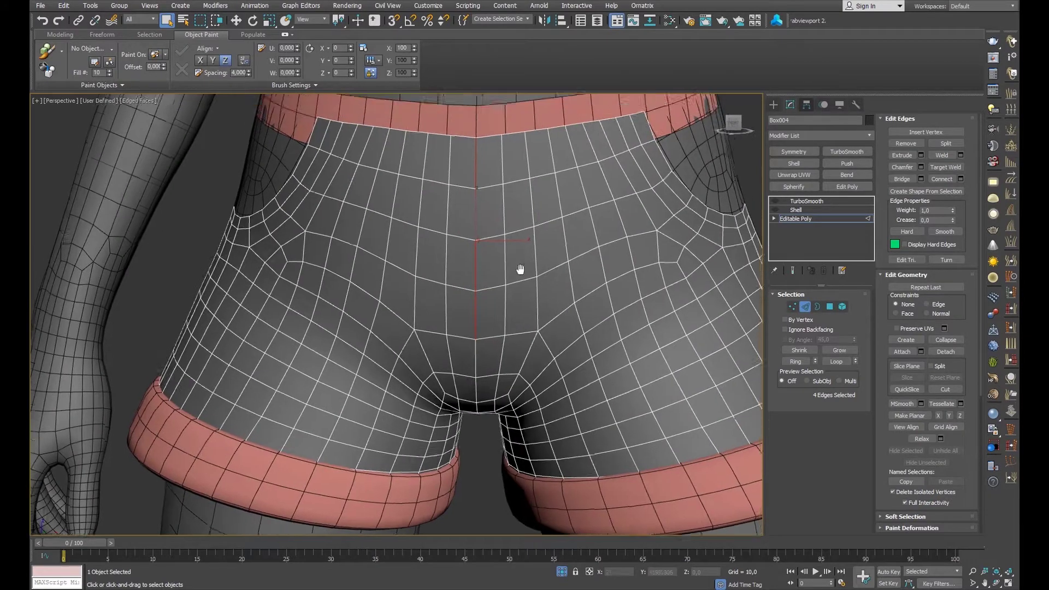
pyautogui.click(502, 269)
pyautogui.keyDown('alt'); pyautogui.moveTo(503, 270); pyautogui.dragTo(507, 199, button='middle'); pyautogui.keyUp('alt')
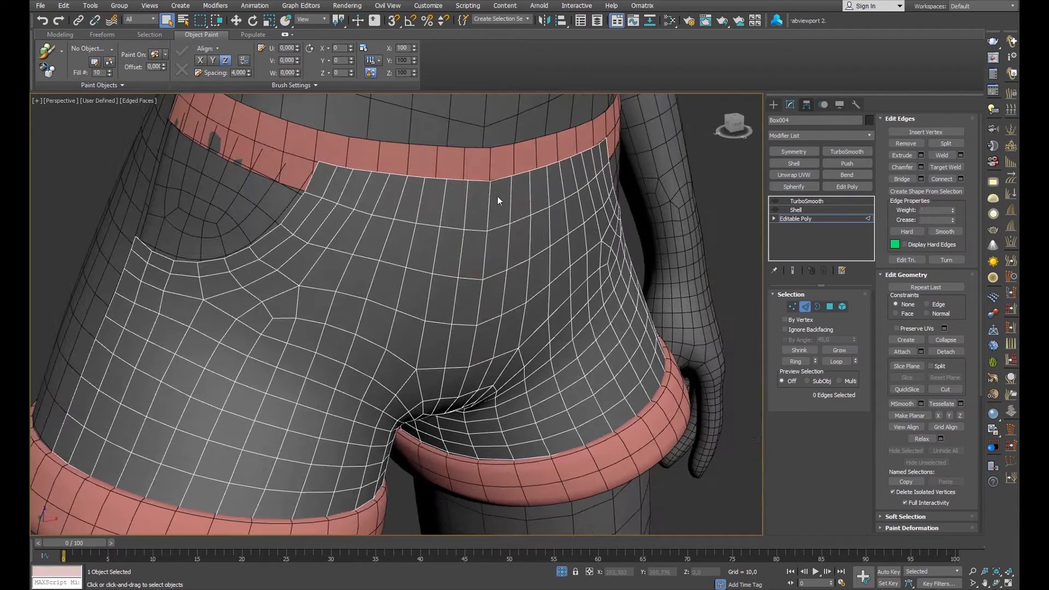
pyautogui.press('w')
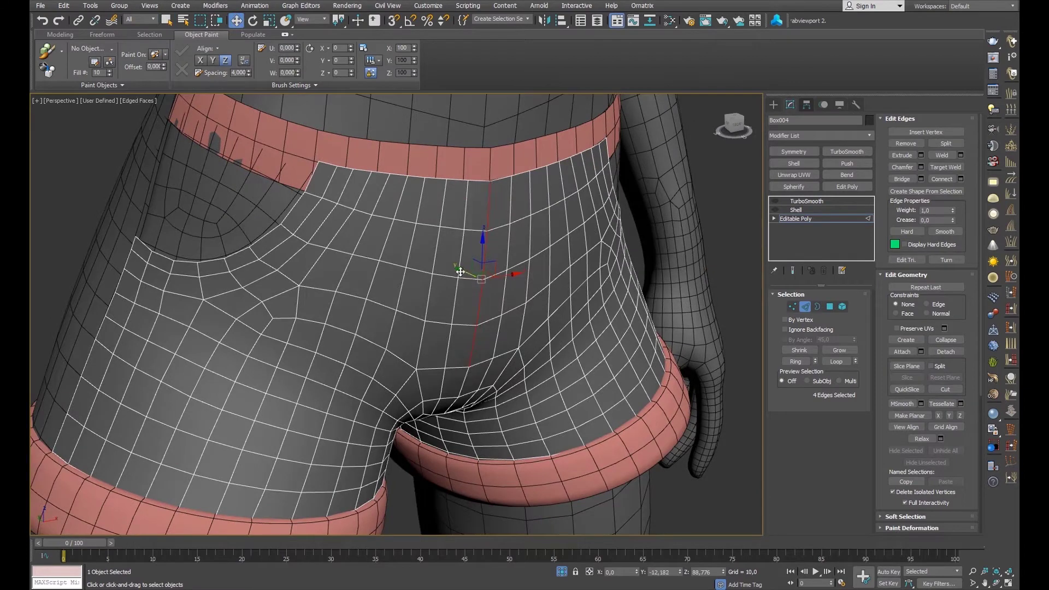
pyautogui.scroll(5, 471, 277)
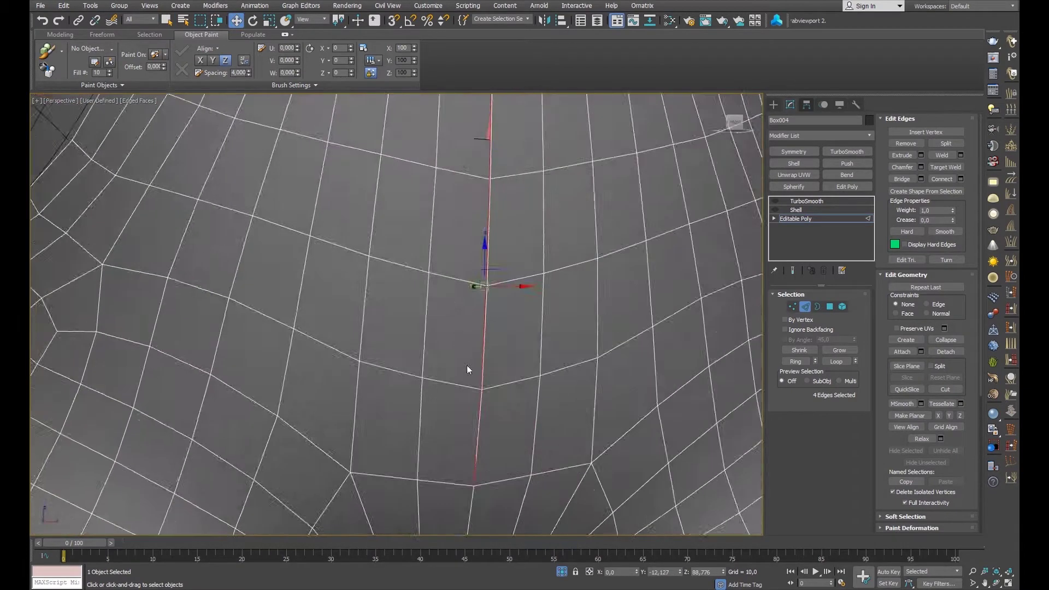
pyautogui.keyDown('alt'); pyautogui.moveTo(468, 383); pyautogui.dragTo(641, 328, button='middle'); pyautogui.keyUp('alt')
# Chamfer the selected seam junction vertex into a small diamond.
pyautogui.press('1')
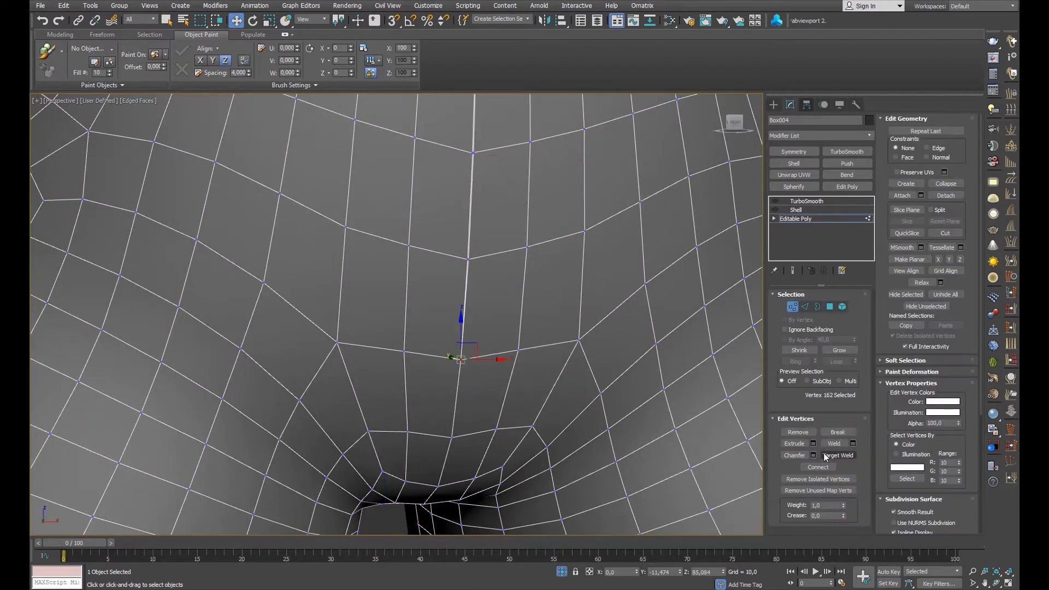
pyautogui.click(813, 455)
pyautogui.scroll(3, 474, 352)
pyautogui.moveTo(406, 323); pyautogui.dragTo(405, 321)
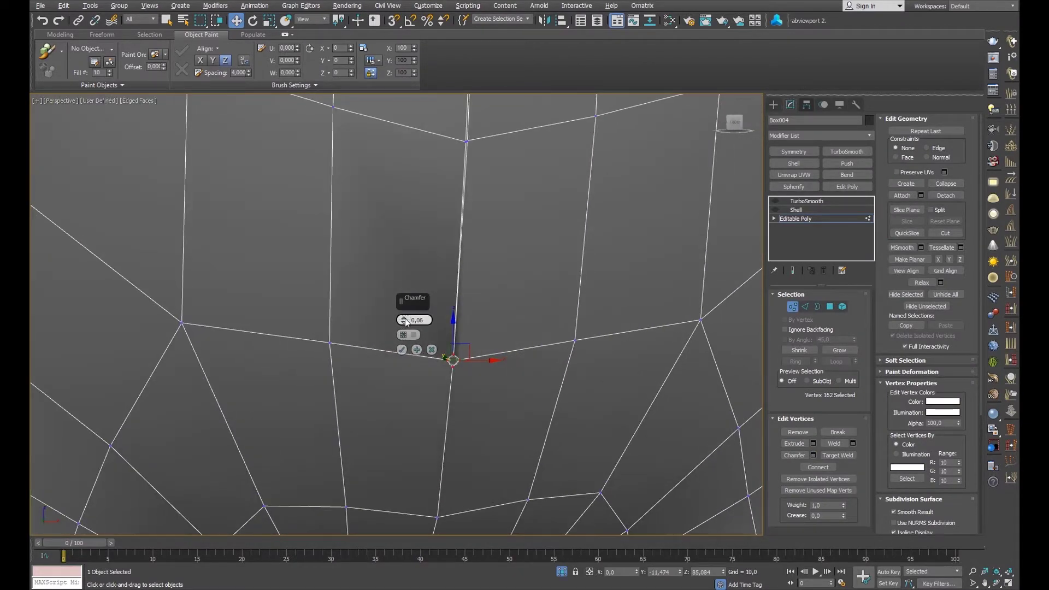
pyautogui.click(401, 349)
pyautogui.moveTo(402, 350)
pyautogui.keyDown('alt'); pyautogui.mouseDown(button='middle')
pyautogui.moveTo(498, 311)
pyautogui.moveTo(368, 277)
pyautogui.moveTo(453, 328)
pyautogui.mouseUp(button='middle'); pyautogui.keyUp('alt')
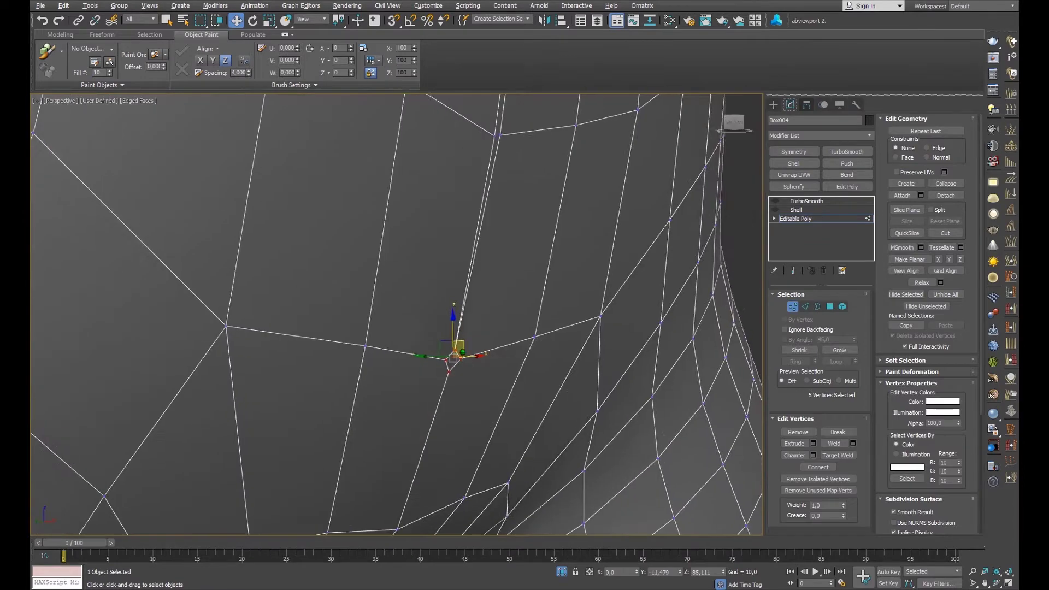
pyautogui.scroll(5, 458, 321)
pyautogui.scroll(-2, 457, 321)
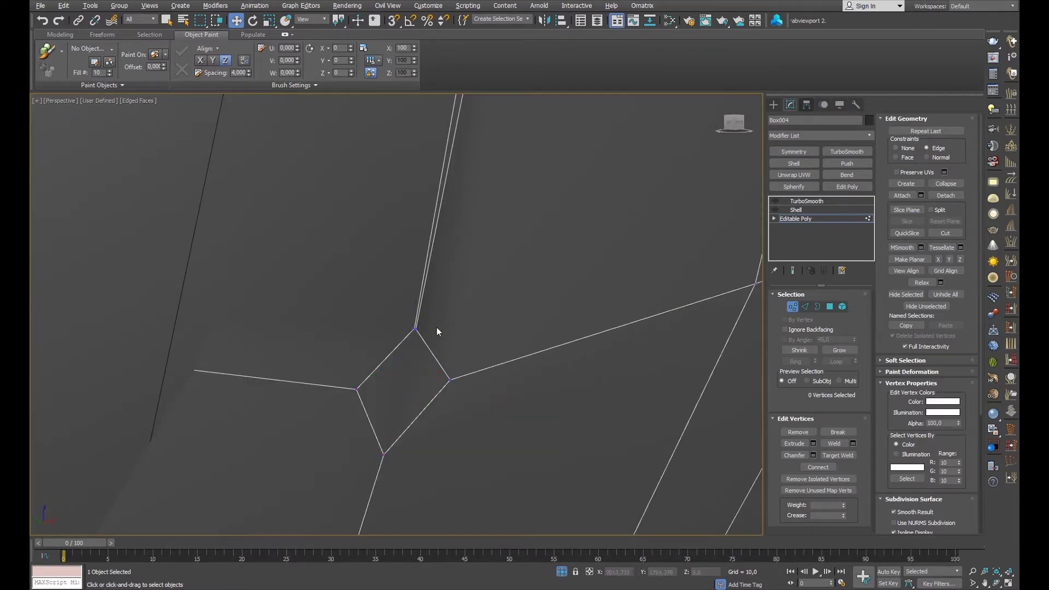
pyautogui.moveTo(436, 330)
pyautogui.keyDown('alt'); pyautogui.mouseDown(button='middle')
pyautogui.moveTo(358, 325)
pyautogui.moveTo(422, 304)
pyautogui.moveTo(452, 345)
pyautogui.moveTo(444, 290)
pyautogui.moveTo(459, 359)
pyautogui.moveTo(438, 399)
pyautogui.moveTo(481, 329)
pyautogui.mouseUp(button='middle'); pyautogui.keyUp('alt')
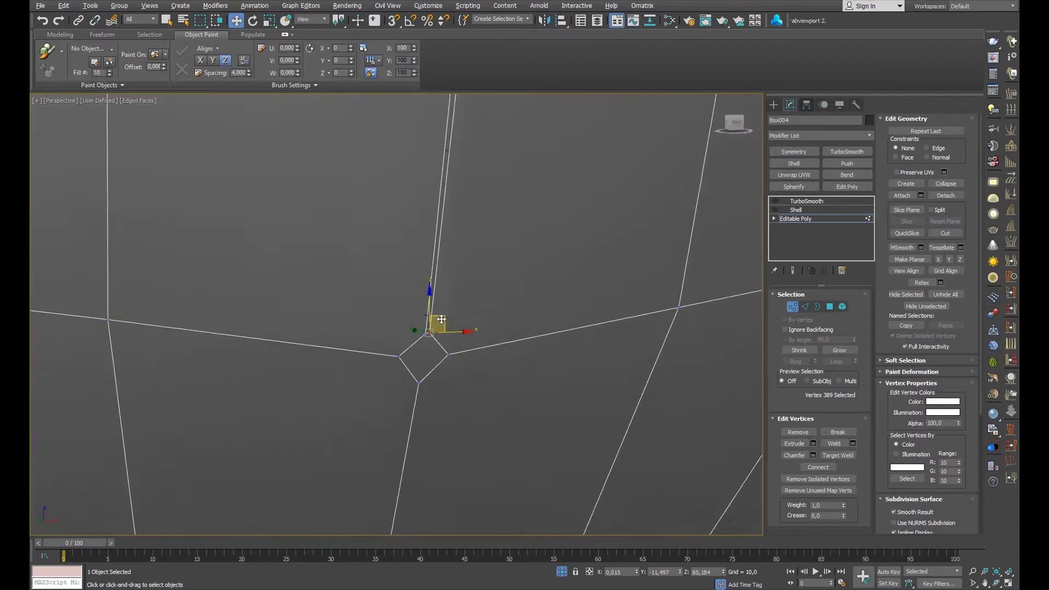
# Nudge the diamond's top vertex left to line it up with the seam.
pyautogui.click(481, 329)
pyautogui.scroll(2, 481, 329)
pyautogui.click(446, 321)
pyautogui.moveTo(446, 321); pyautogui.dragTo(425, 304)
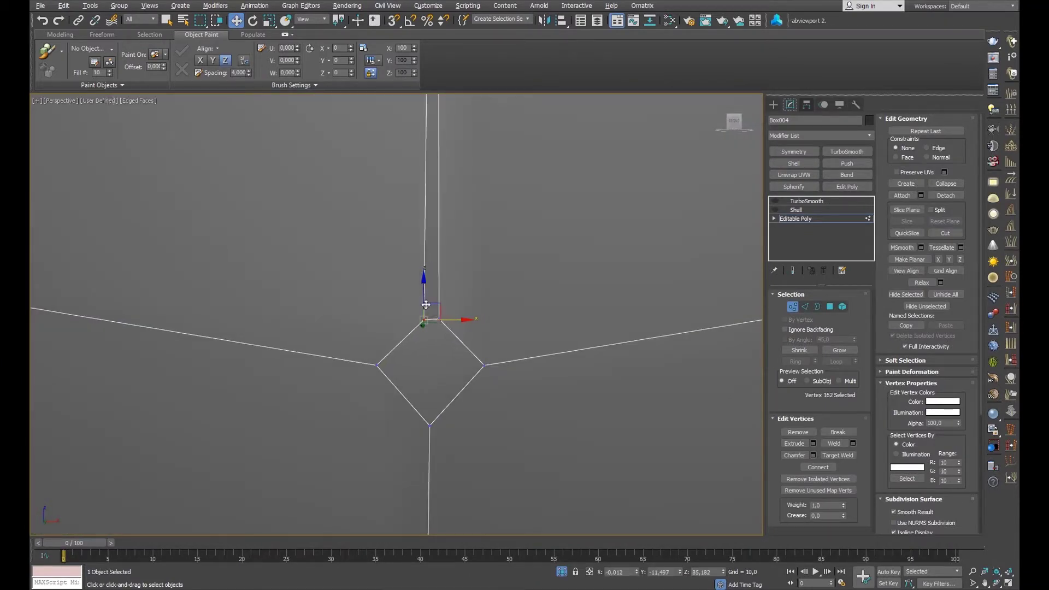
pyautogui.scroll(-10, 477, 297)
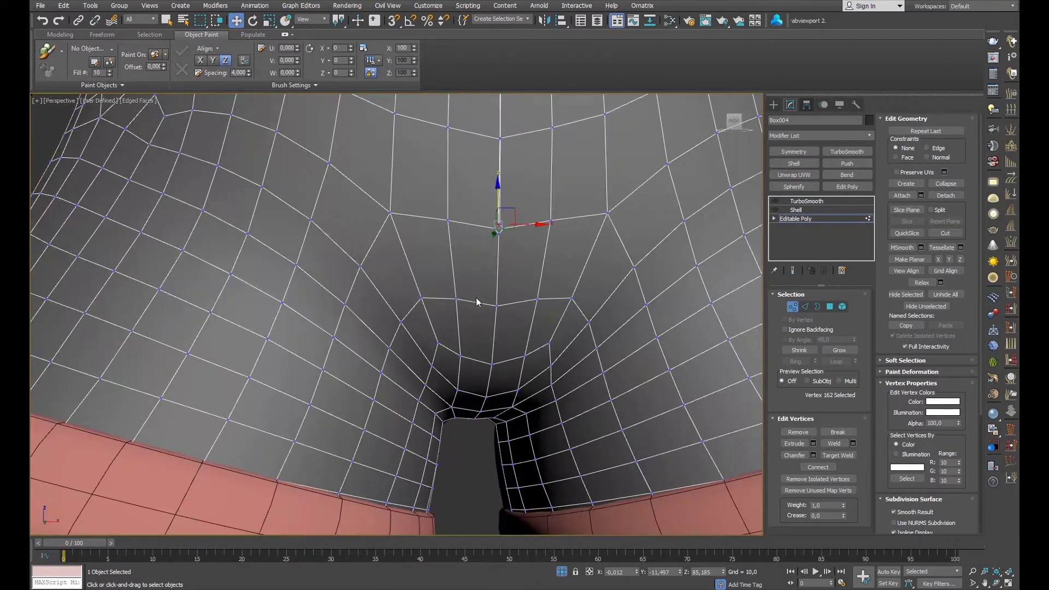
pyautogui.moveTo(476, 290)
pyautogui.keyDown('alt'); pyautogui.mouseDown(button='middle')
pyautogui.moveTo(499, 248)
pyautogui.moveTo(462, 321)
pyautogui.moveTo(466, 299)
pyautogui.mouseUp(button='middle'); pyautogui.keyUp('alt')
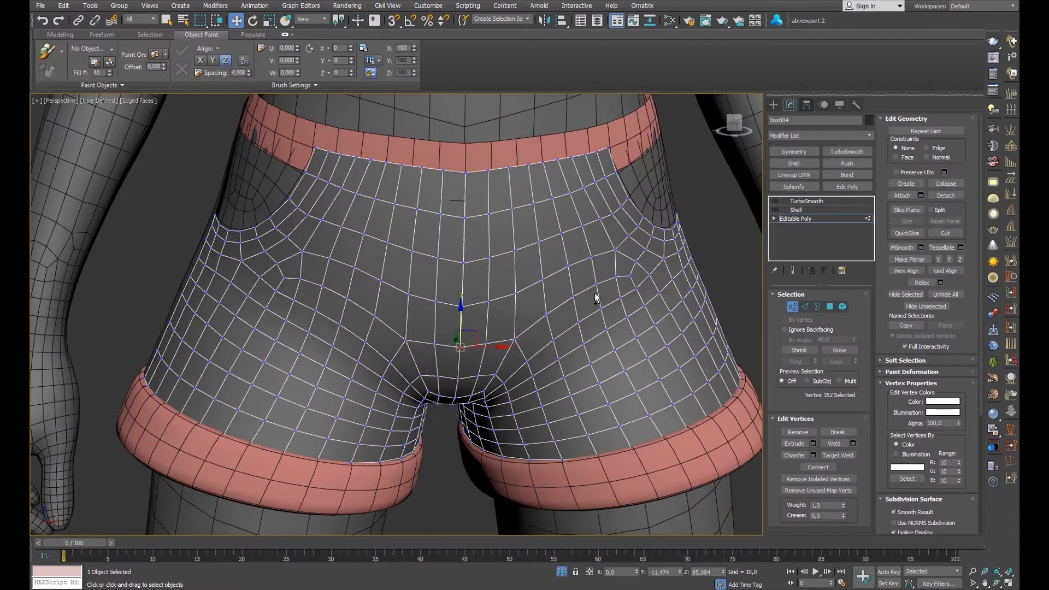
# Select one half of the shorts as an element and detach it as Object007.
pyautogui.press('2')
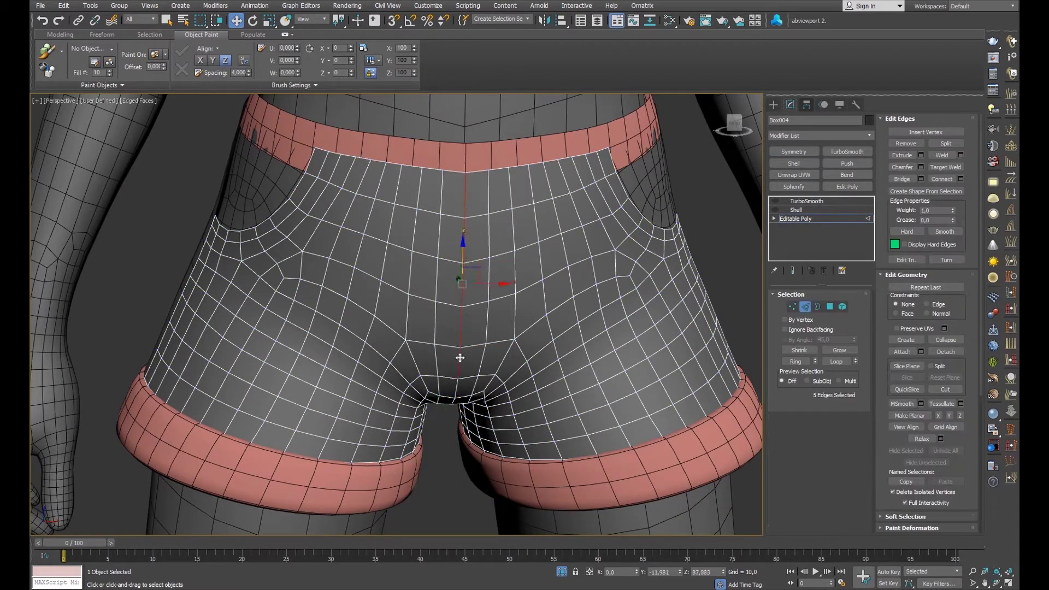
pyautogui.press('5')
pyautogui.moveTo(627, 304)
pyautogui.keyDown('alt'); pyautogui.mouseDown(button='middle')
pyautogui.moveTo(479, 223)
pyautogui.moveTo(588, 274)
pyautogui.mouseUp(button='middle'); pyautogui.keyUp('alt')
pyautogui.keyDown('alt'); pyautogui.moveTo(486, 300); pyautogui.dragTo(480, 212, button='middle'); pyautogui.keyUp('alt')
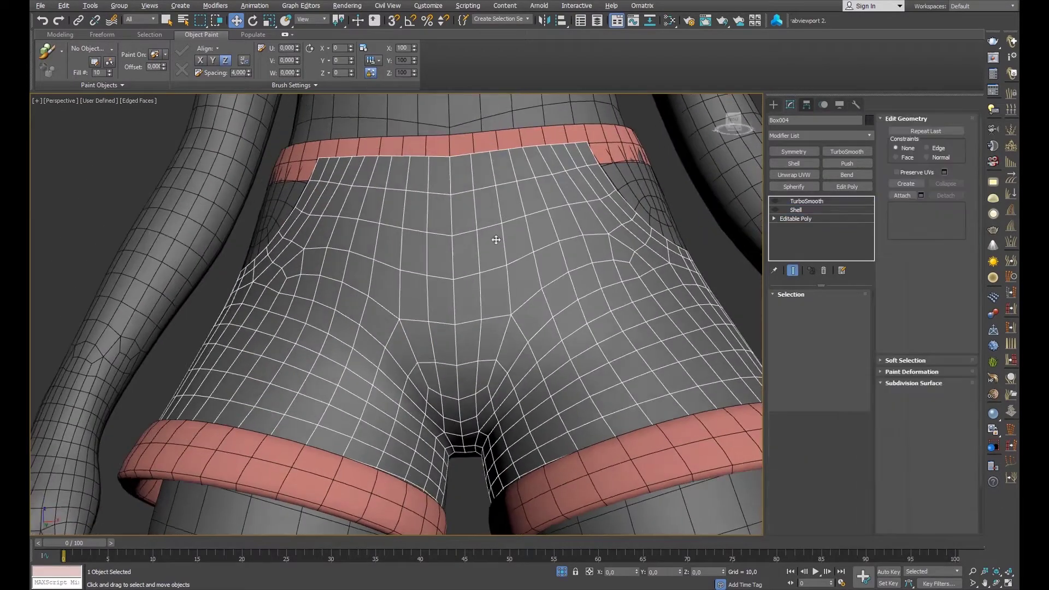
pyautogui.keyDown('alt'); pyautogui.moveTo(383, 273); pyautogui.dragTo(492, 273, button='middle'); pyautogui.keyUp('alt')
pyautogui.click(945, 195)
pyautogui.press('Return')
pyautogui.click(499, 321)
# Select a centre-seam edge on Object007 and frame the rear waistband.
pyautogui.press('2')
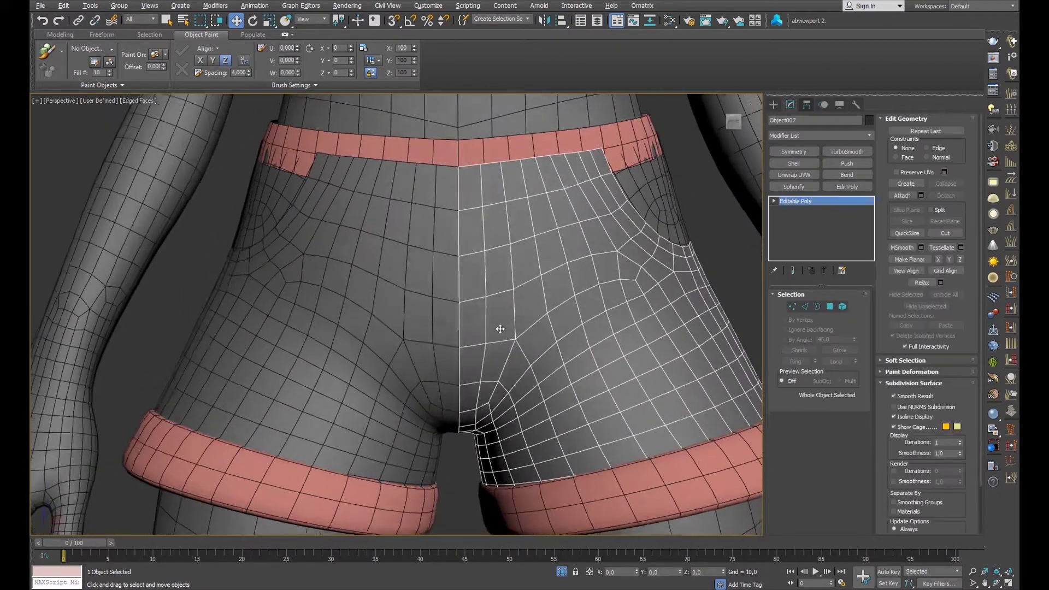
pyautogui.scroll(5, 492, 328)
pyautogui.scroll(-3, 475, 339)
pyautogui.keyDown('alt'); pyautogui.moveTo(488, 313); pyautogui.dragTo(467, 365, button='middle'); pyautogui.keyUp('alt')
pyautogui.click(459, 420)
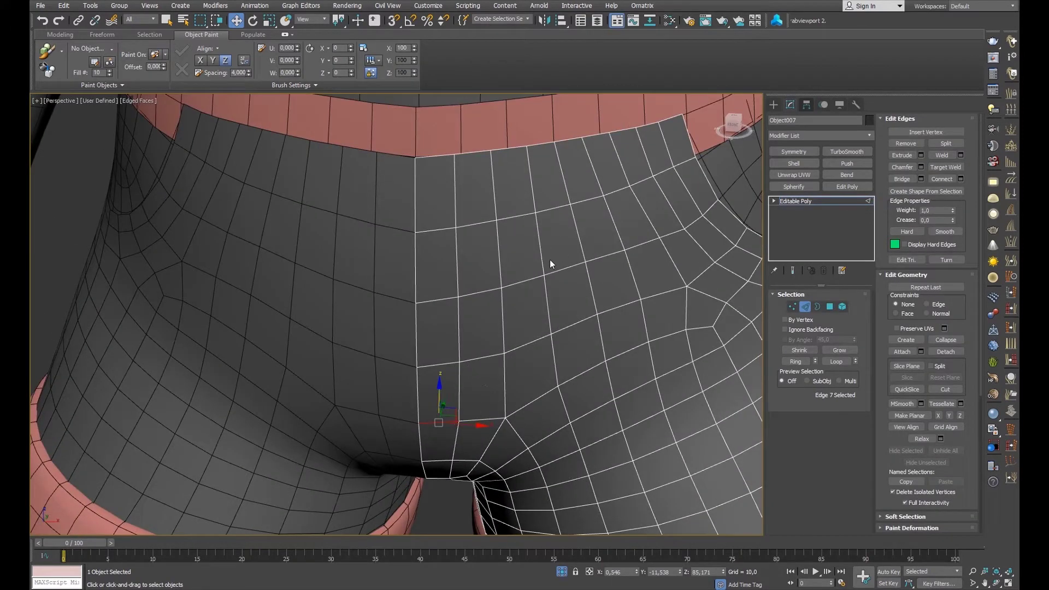
pyautogui.scroll(-3, 542, 262)
pyautogui.moveTo(517, 278)
pyautogui.keyDown('alt'); pyautogui.mouseDown(button='middle')
pyautogui.moveTo(475, 317)
pyautogui.moveTo(469, 237)
pyautogui.mouseUp(button='middle'); pyautogui.keyUp('alt')
pyautogui.scroll(-3, 469, 238)
pyautogui.moveTo(440, 162); pyautogui.dragTo(440, 197, button='middle')
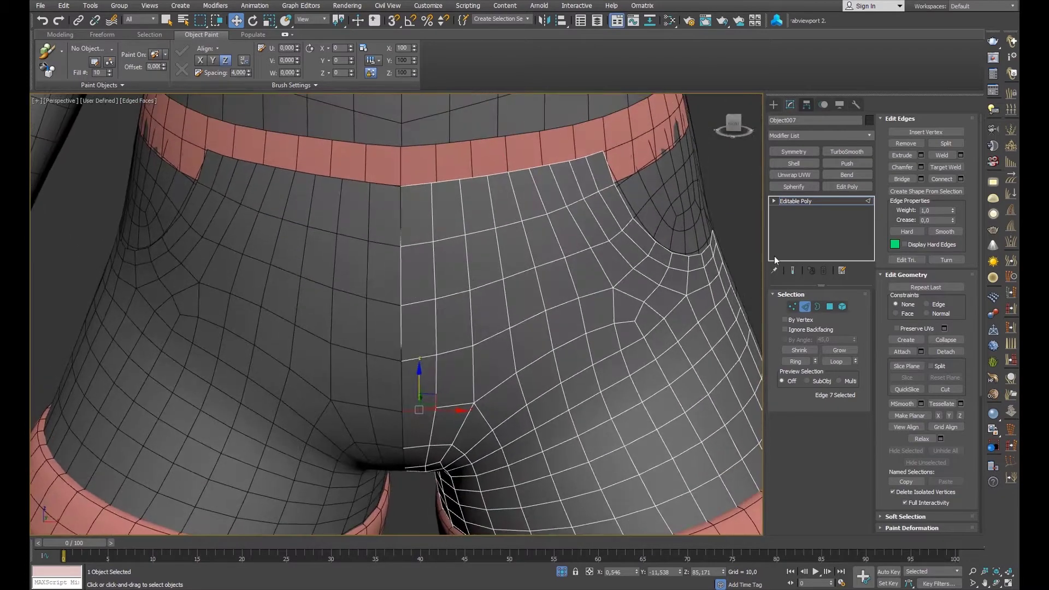
# Enable edge-constrained sliding and nudge three seam vertices slightly right.
pyautogui.press('1')
pyautogui.hotkey('shift', 'x')
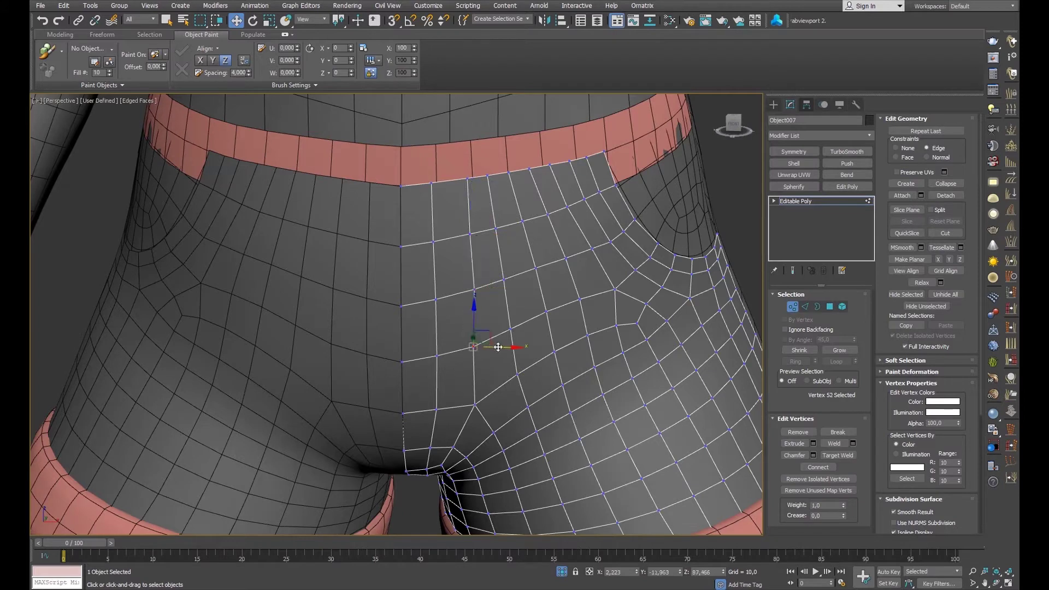
pyautogui.click(468, 177)
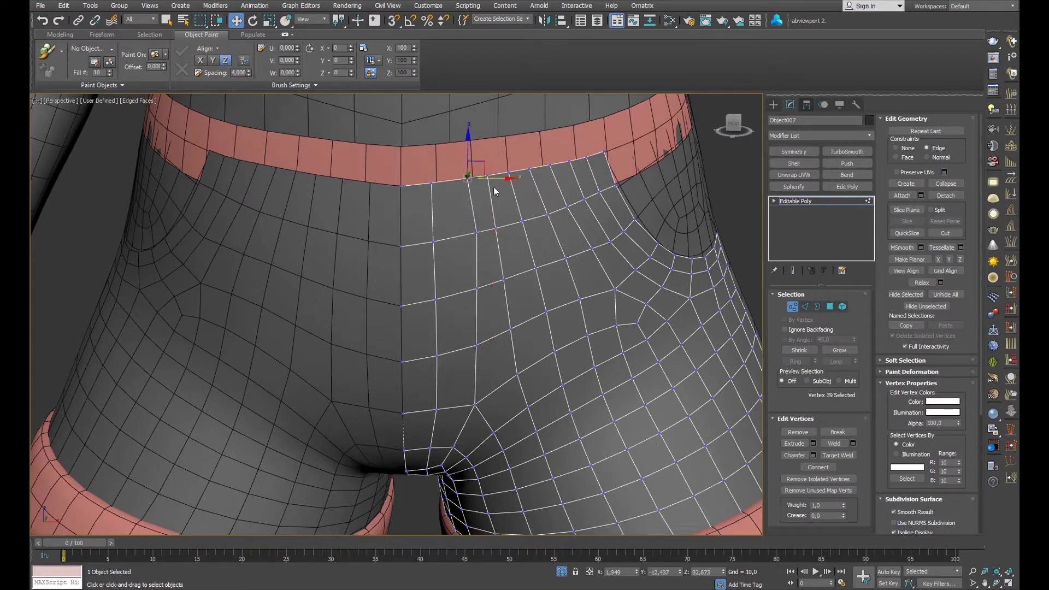
pyautogui.click(504, 225)
pyautogui.click(503, 277)
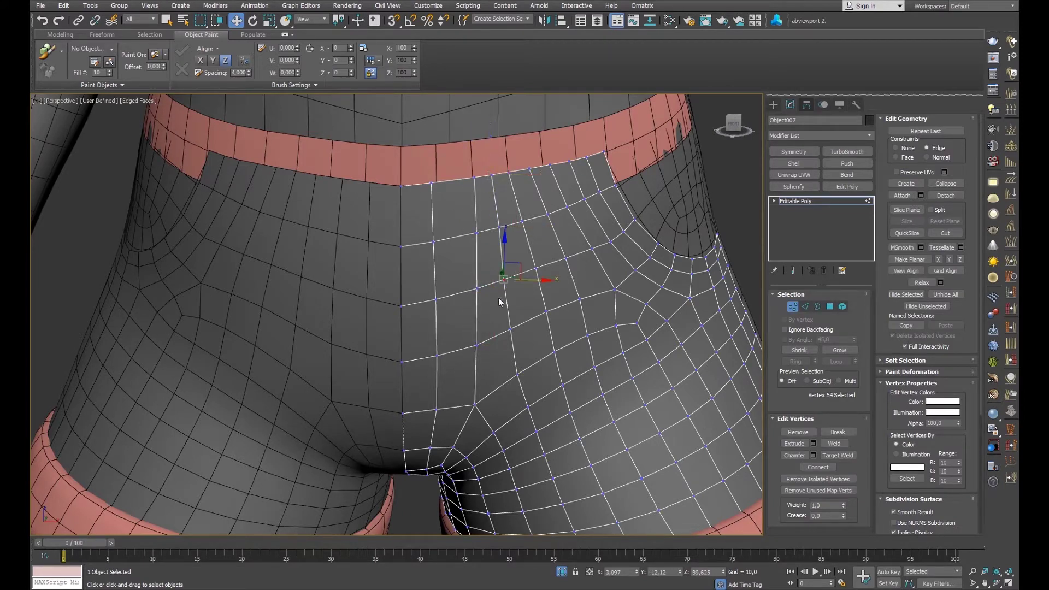
pyautogui.moveTo(437, 357); pyautogui.dragTo(444, 365)
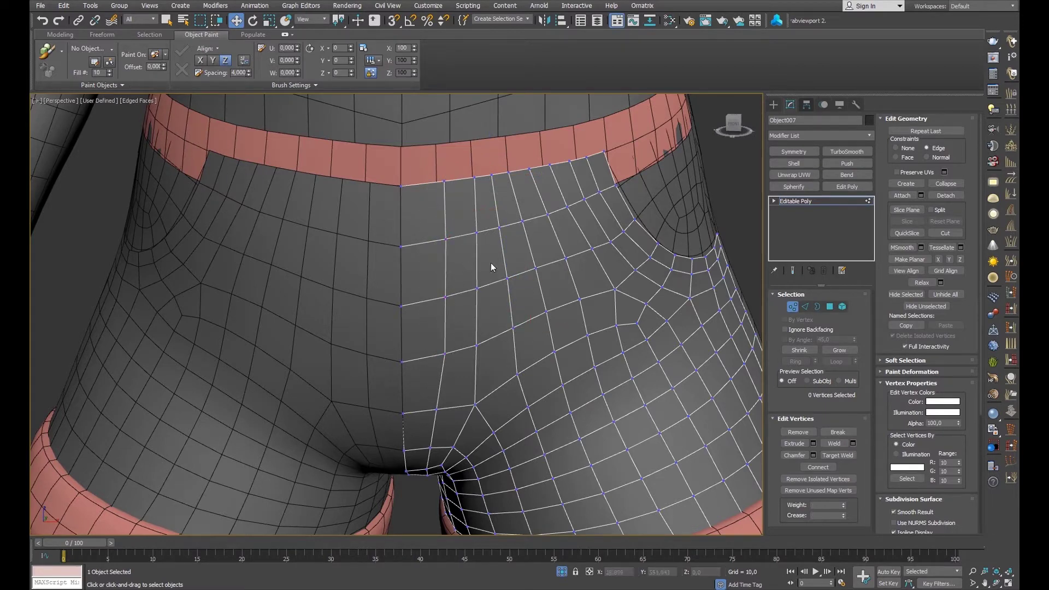
# Begin a vertex chamfer on the seam vertex above the crotch.
pyautogui.scroll(-3, 491, 263)
pyautogui.moveTo(455, 288); pyautogui.dragTo(441, 312, button='middle')
pyautogui.scroll(3, 440, 328)
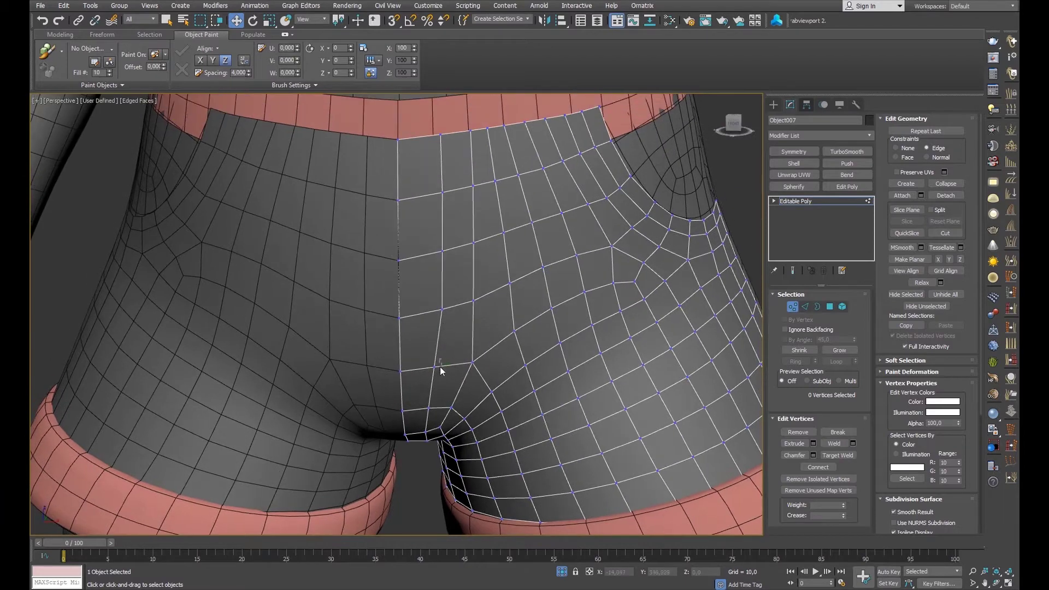
pyautogui.click(814, 455)
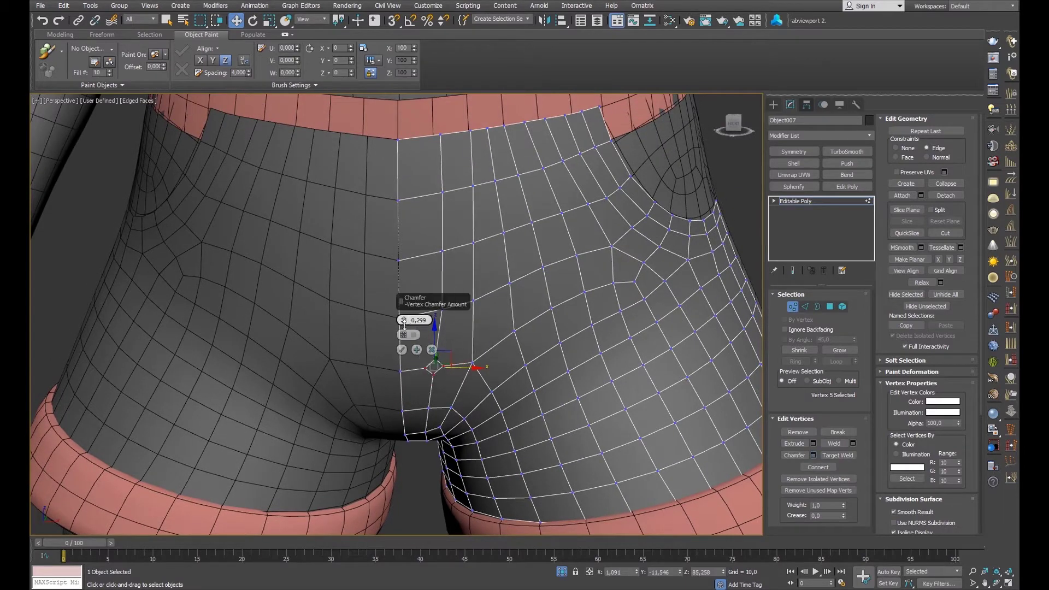
# Commit the 0,299 vertex chamfer and cut new edges from the diamond to the seam.
pyautogui.click(401, 350)
pyautogui.scroll(3, 438, 339)
pyautogui.scroll(3, 448, 323)
pyautogui.hotkey('alt', 'c')
pyautogui.moveTo(410, 321); pyautogui.dragTo(432, 391, button='middle')
pyautogui.moveTo(432, 328)
pyautogui.mouseDown(button='middle')
pyautogui.moveTo(428, 367)
pyautogui.moveTo(432, 254)
pyautogui.mouseUp(button='middle')
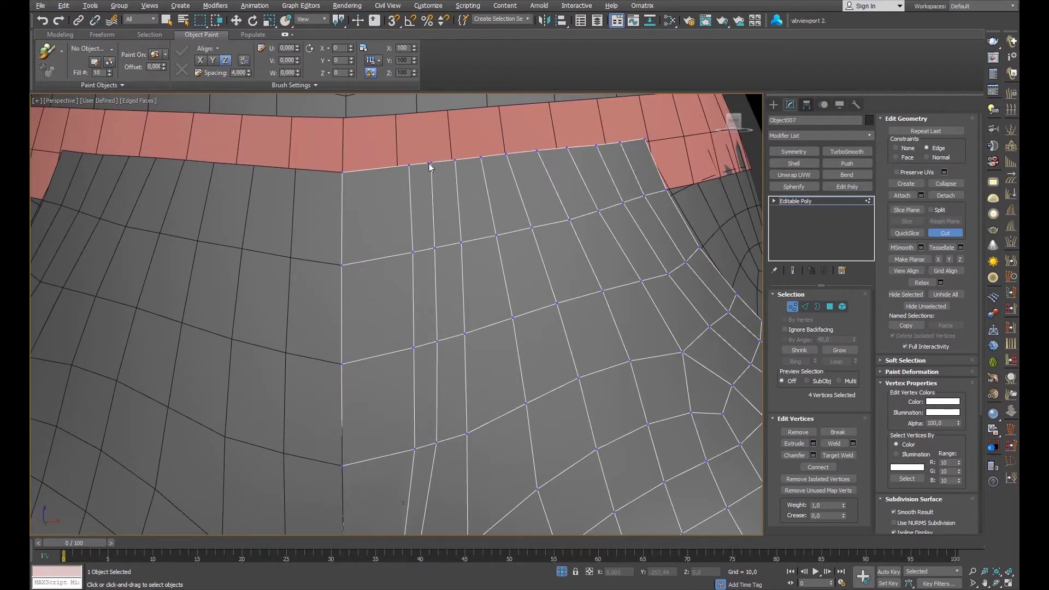
pyautogui.scroll(-4, 431, 162)
pyautogui.scroll(-2, 437, 273)
pyautogui.scroll(2, 453, 306)
pyautogui.scroll(6, 469, 287)
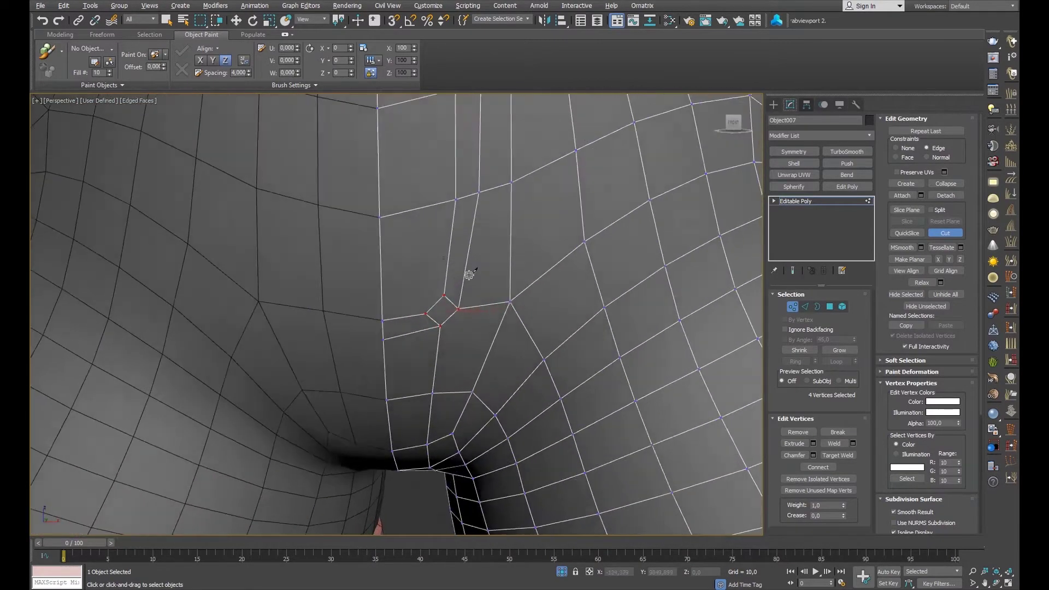
pyautogui.keyDown('alt'); pyautogui.moveTo(469, 287); pyautogui.dragTo(476, 399, button='middle'); pyautogui.keyUp('alt')
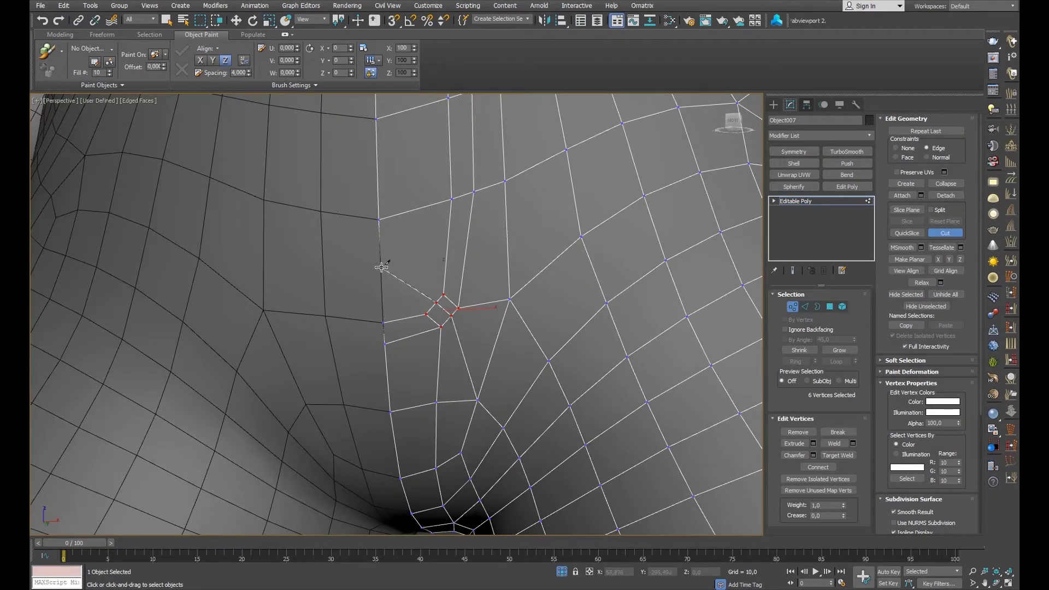
# Reposition the vertices around the chamfered diamond with the Move tool.
pyautogui.press('w')
pyautogui.scroll(-3, 437, 295)
pyautogui.keyDown('alt'); pyautogui.moveTo(448, 306); pyautogui.dragTo(456, 295, button='middle'); pyautogui.keyUp('alt')
pyautogui.scroll(3, 457, 306)
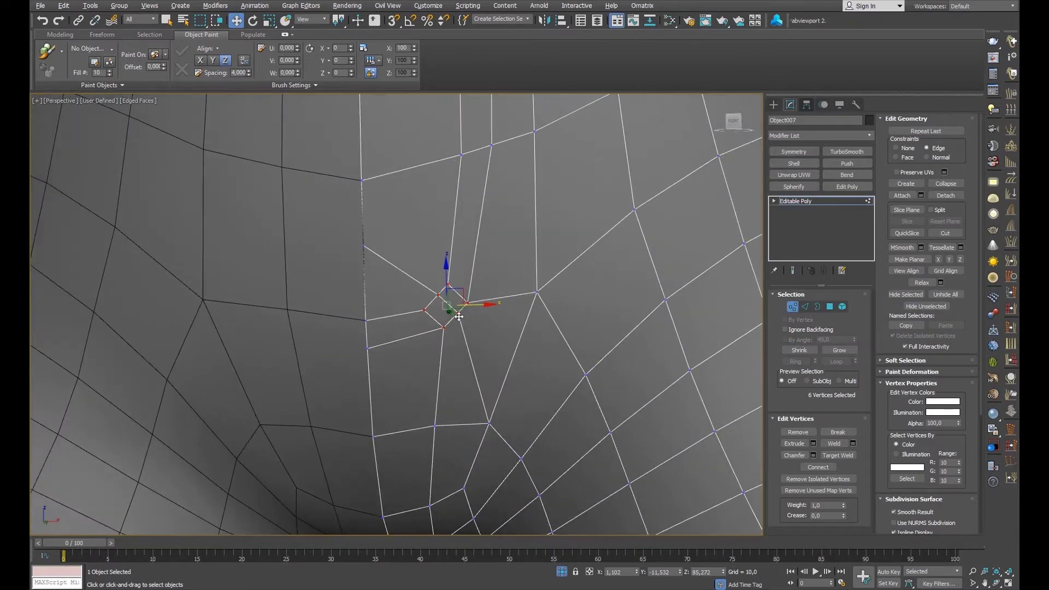
pyautogui.click(435, 298)
pyautogui.click(468, 297)
pyautogui.click(473, 268)
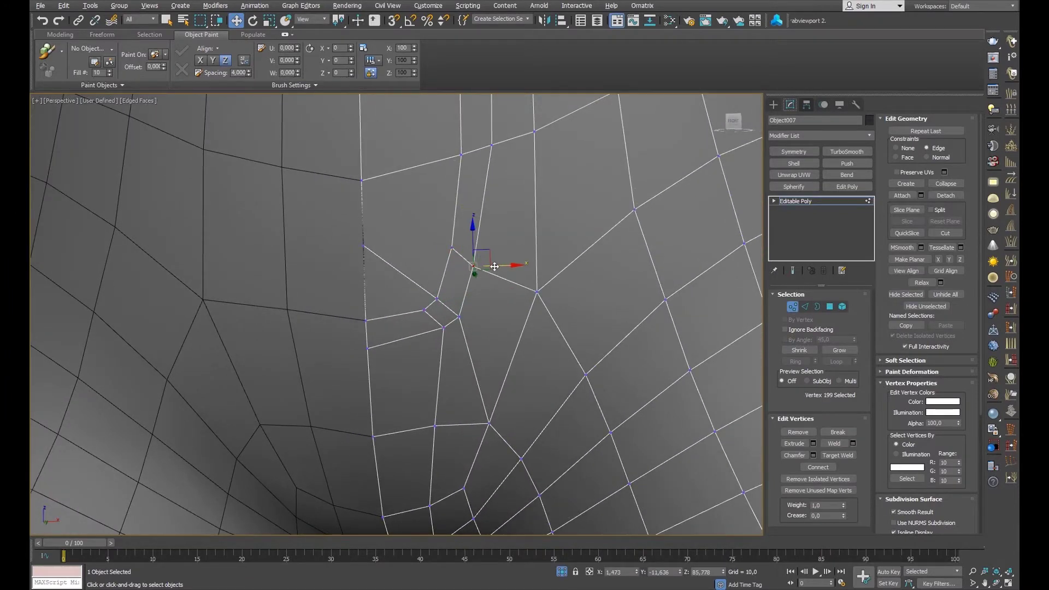
pyautogui.moveTo(473, 235); pyautogui.dragTo(478, 239)
pyautogui.click(461, 315)
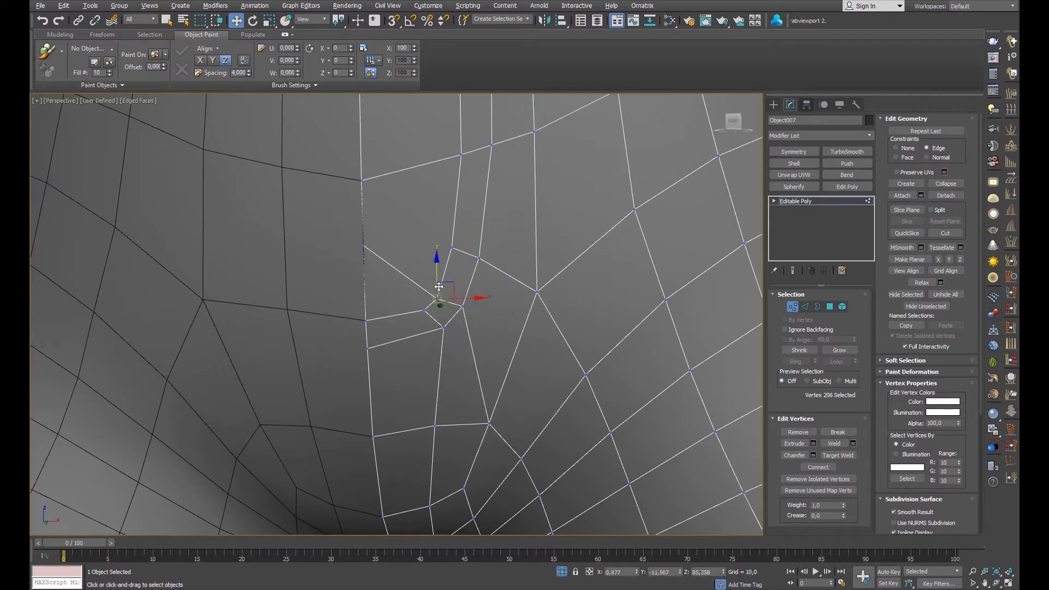
pyautogui.moveTo(471, 326); pyautogui.dragTo(461, 333)
pyautogui.click(485, 265)
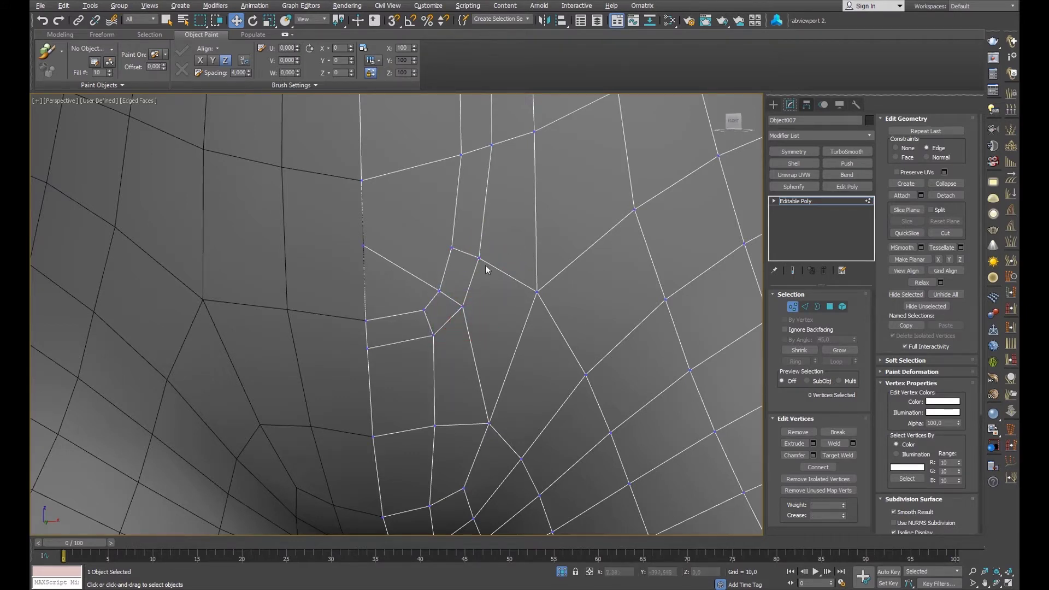
pyautogui.moveTo(486, 264); pyautogui.dragTo(445, 358, button='middle')
# Slide a vertex down its edge and cut another edge to the centre seam.
pyautogui.click(330, 375)
pyautogui.moveTo(330, 375); pyautogui.dragTo(333, 393)
pyautogui.hotkey('alt', 'c')
pyautogui.click(330, 354)
pyautogui.rightClick(381, 314)
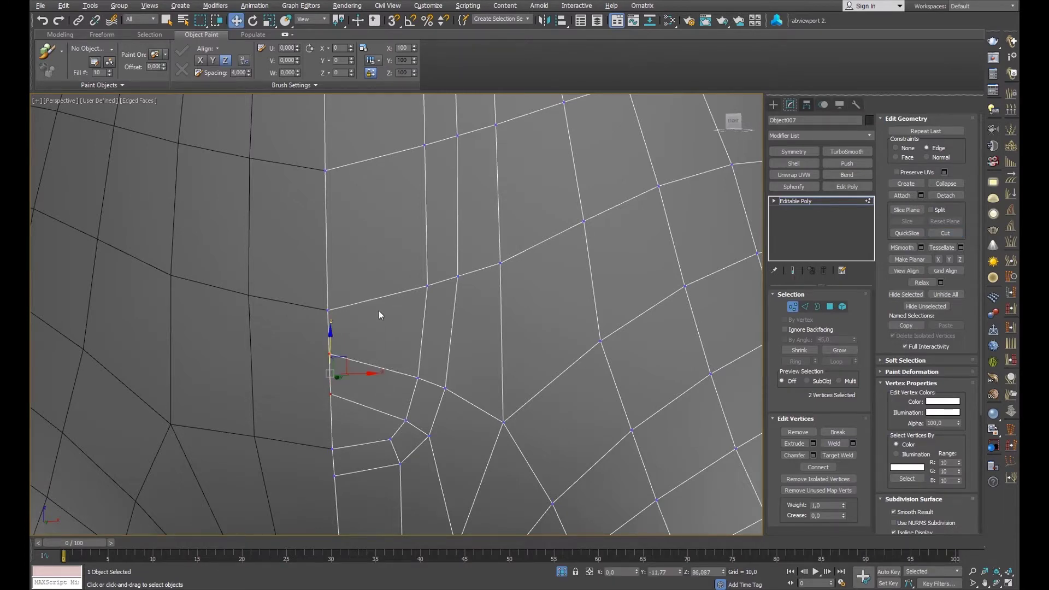
# Review the crotch seam from back and side, selecting the centre-seam vertices.
pyautogui.scroll(-3, 375, 289)
pyautogui.click(411, 289)
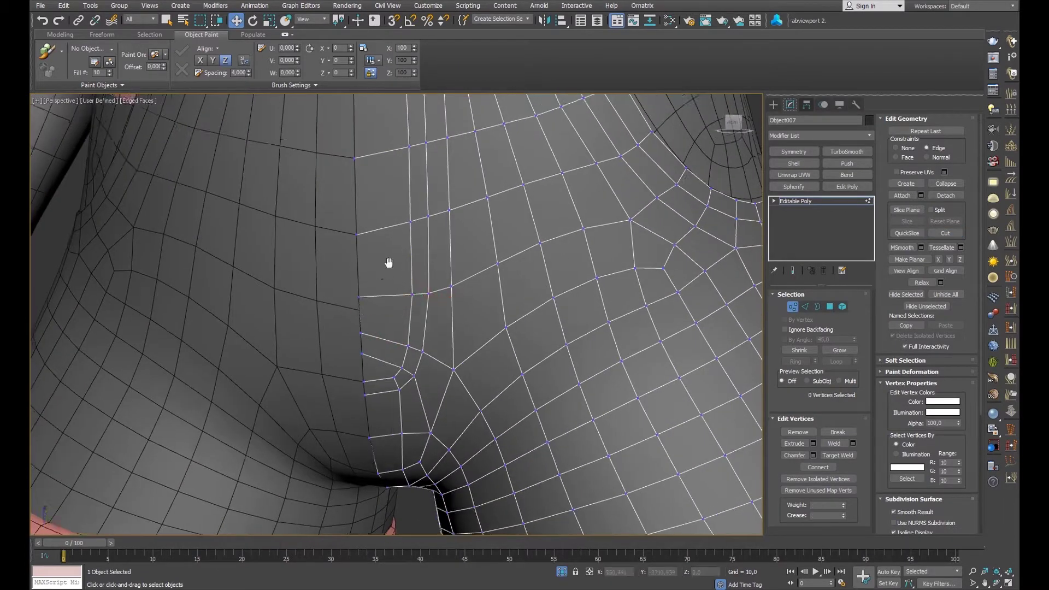
pyautogui.keyDown('alt'); pyautogui.moveTo(388, 262); pyautogui.dragTo(363, 303, button='middle'); pyautogui.keyUp('alt')
pyautogui.keyDown('alt'); pyautogui.moveTo(375, 375); pyautogui.dragTo(398, 291, button='middle'); pyautogui.keyUp('alt')
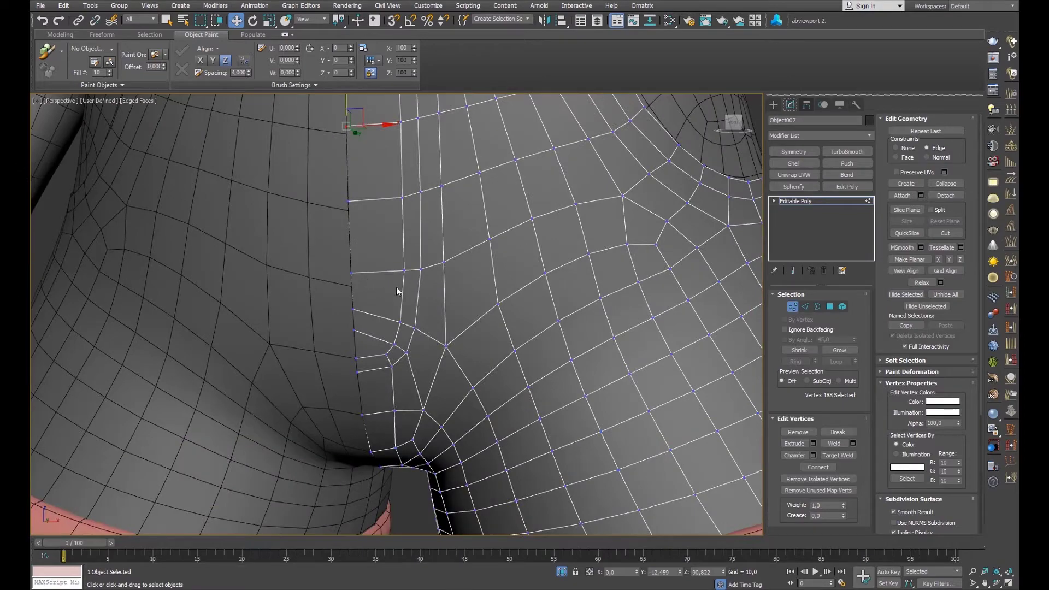
pyautogui.scroll(-3, 438, 323)
pyautogui.scroll(-2, 474, 308)
pyautogui.keyDown('alt'); pyautogui.moveTo(474, 308); pyautogui.dragTo(426, 295, button='middle'); pyautogui.keyUp('alt')
pyautogui.moveTo(327, 187); pyautogui.dragTo(378, 365)
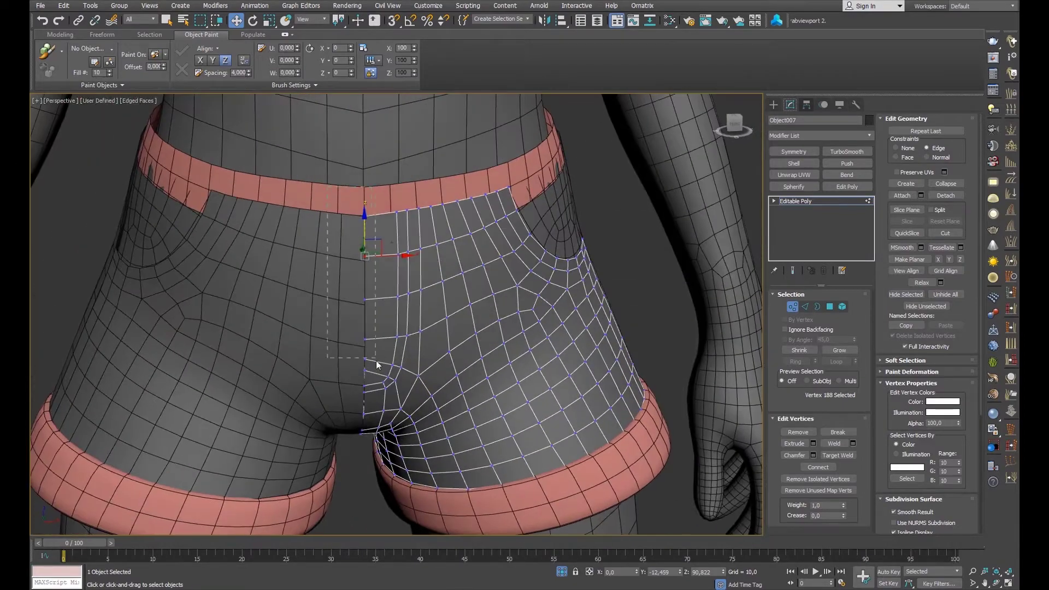
pyautogui.keyDown('alt'); pyautogui.moveTo(398, 326); pyautogui.dragTo(371, 263, button='middle'); pyautogui.keyUp('alt')
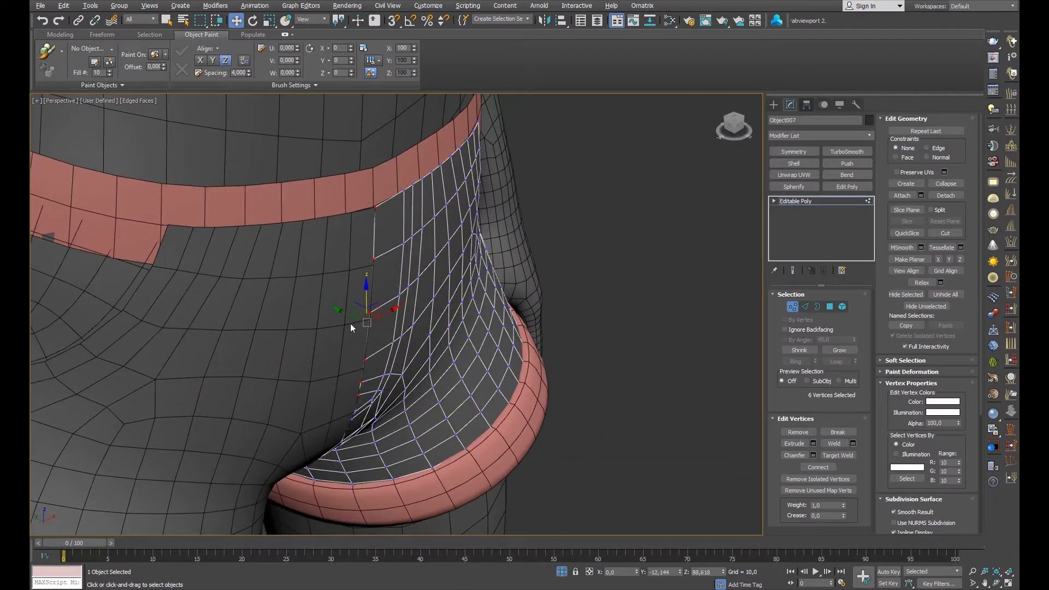
pyautogui.moveTo(351, 328)
pyautogui.keyDown('alt'); pyautogui.mouseDown(button='middle')
pyautogui.moveTo(309, 273)
pyautogui.moveTo(368, 183)
pyautogui.moveTo(371, 204)
pyautogui.moveTo(353, 235)
pyautogui.moveTo(377, 238)
pyautogui.moveTo(366, 346)
pyautogui.moveTo(311, 323)
pyautogui.moveTo(352, 314)
pyautogui.mouseUp(button='middle'); pyautogui.keyUp('alt')
# Select the seam's vertical vertex loop and switch to Move.
pyautogui.click(371, 205)
pyautogui.click(311, 323)
pyautogui.moveTo(286, 337)
pyautogui.keyDown('alt'); pyautogui.mouseDown(button='middle')
pyautogui.moveTo(182, 306)
pyautogui.moveTo(241, 335)
pyautogui.moveTo(293, 293)
pyautogui.mouseUp(button='middle'); pyautogui.keyUp('alt')
pyautogui.scroll(2, 293, 293)
pyautogui.scroll(-5, 326, 245)
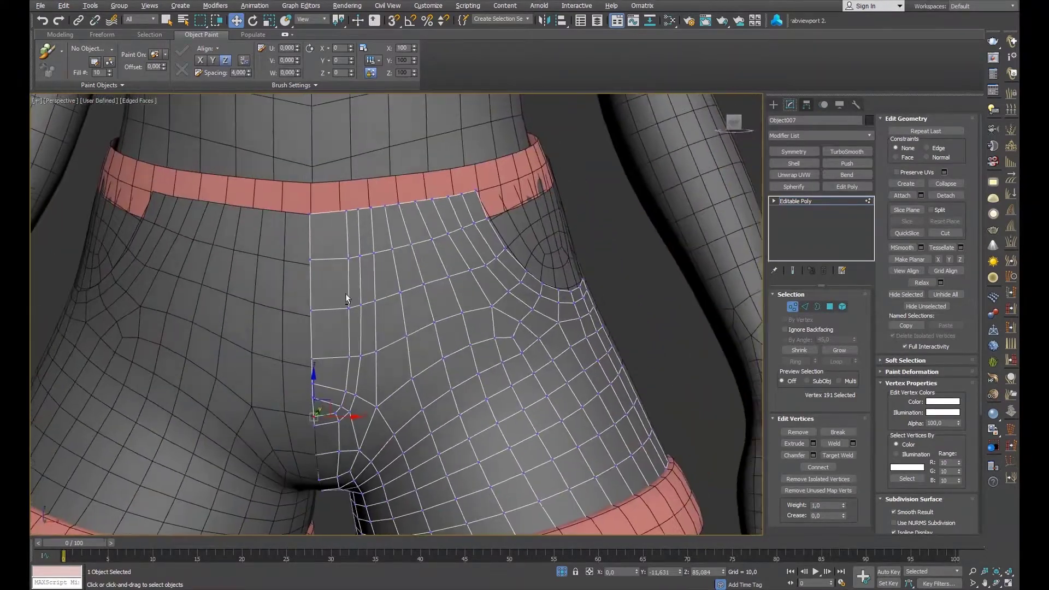
pyautogui.keyDown('shift'); pyautogui.click(326, 264); pyautogui.keyUp('shift')
pyautogui.press('w')
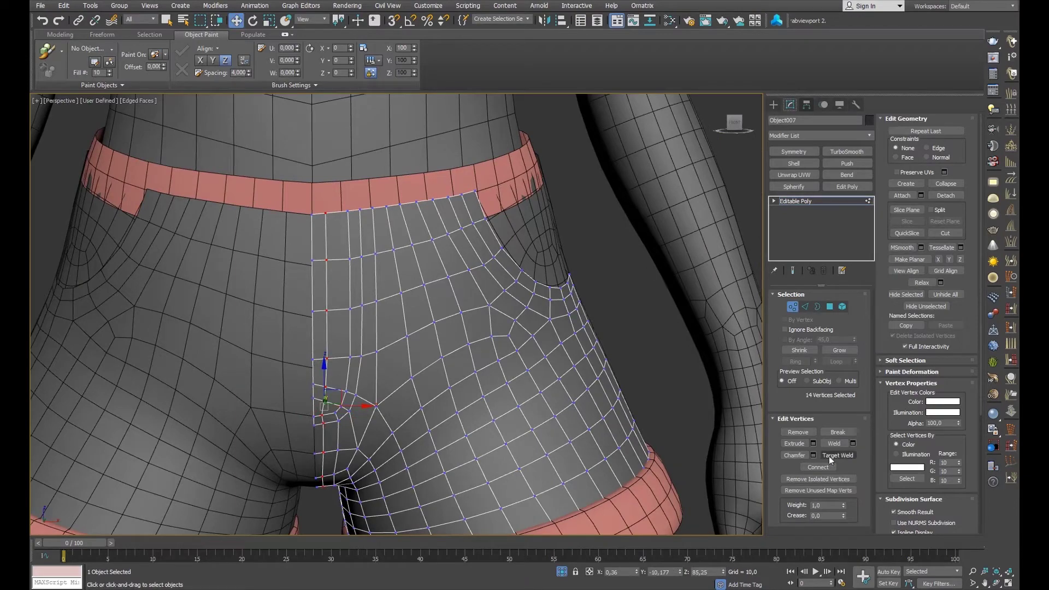
# Select Object004 from below the crotch and go to its Editable Poly base level.
pyautogui.moveTo(370, 404)
pyautogui.keyDown('alt'); pyautogui.mouseDown(button='middle')
pyautogui.moveTo(368, 310)
pyautogui.moveTo(237, 248)
pyautogui.moveTo(273, 343)
pyautogui.mouseUp(button='middle'); pyautogui.keyUp('alt')
pyautogui.keyDown('alt'); pyautogui.moveTo(298, 293); pyautogui.dragTo(397, 282, button='middle'); pyautogui.keyUp('alt')
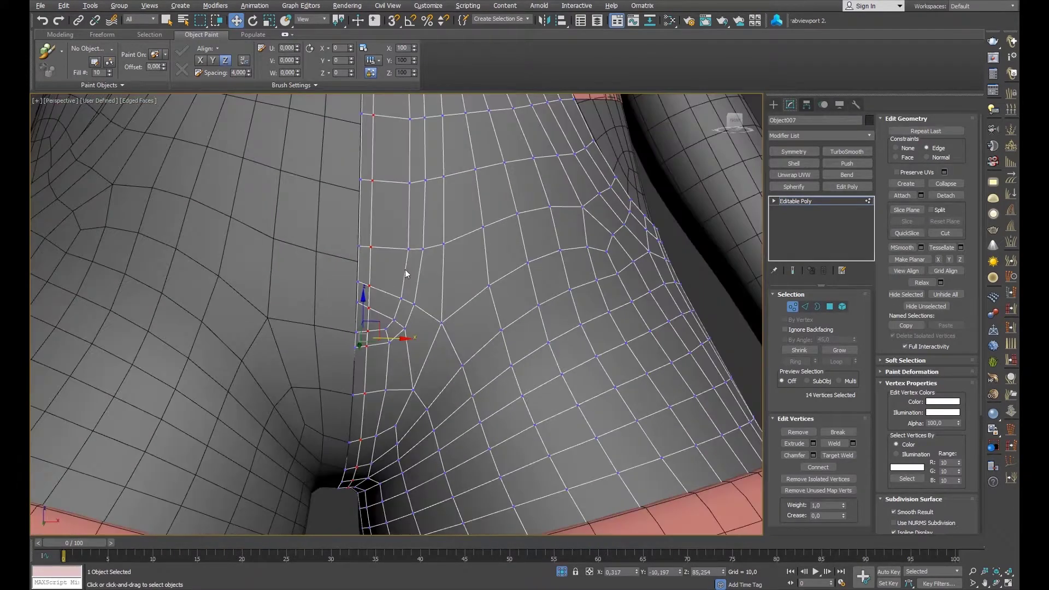
pyautogui.moveTo(413, 247)
pyautogui.keyDown('alt'); pyautogui.mouseDown(button='middle')
pyautogui.moveTo(382, 323)
pyautogui.moveTo(468, 286)
pyautogui.moveTo(352, 367)
pyautogui.mouseUp(button='middle'); pyautogui.keyUp('alt')
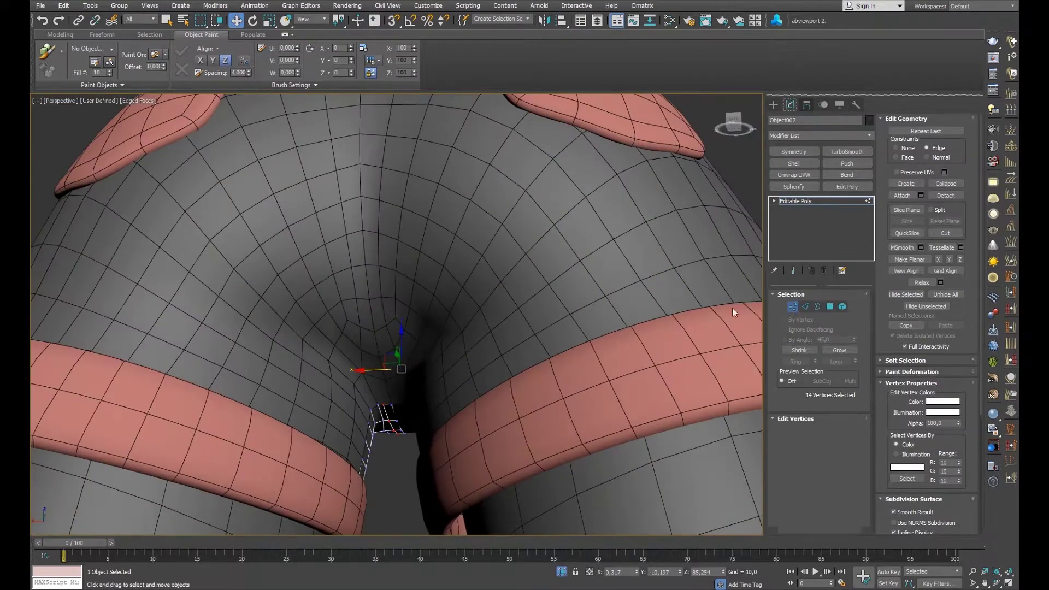
pyautogui.click(373, 301)
pyautogui.keyDown('alt'); pyautogui.moveTo(373, 301); pyautogui.dragTo(394, 295, button='middle'); pyautogui.keyUp('alt')
pyautogui.click(796, 219)
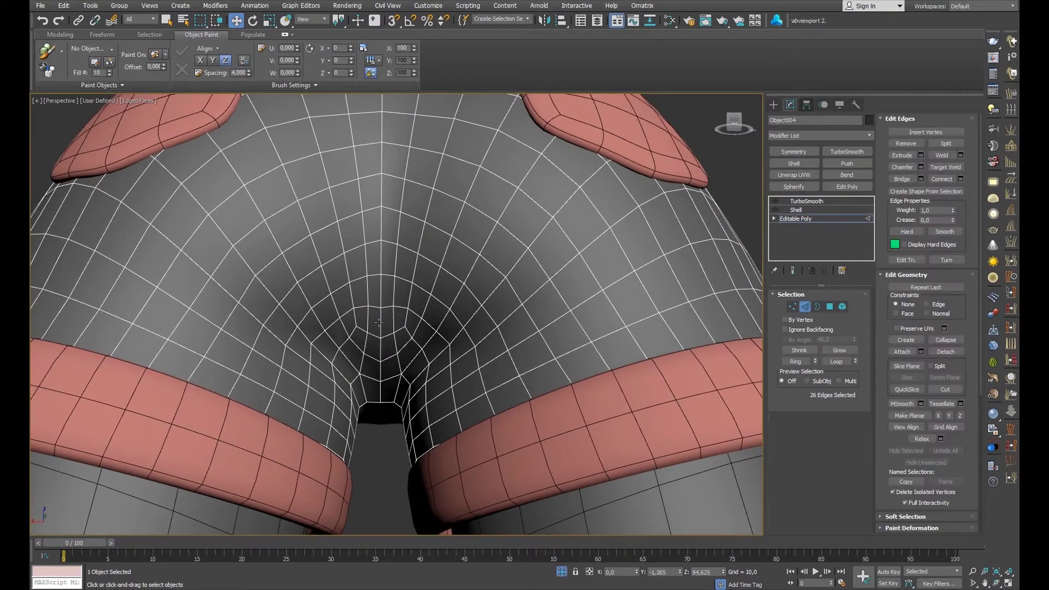
# Split the centre seam and detach the right half of the shorts as a separate object.
pyautogui.click(946, 143)
pyautogui.click(842, 307)
pyautogui.click(546, 219)
pyautogui.click(946, 195)
pyautogui.click(563, 297)
pyautogui.click(842, 307)
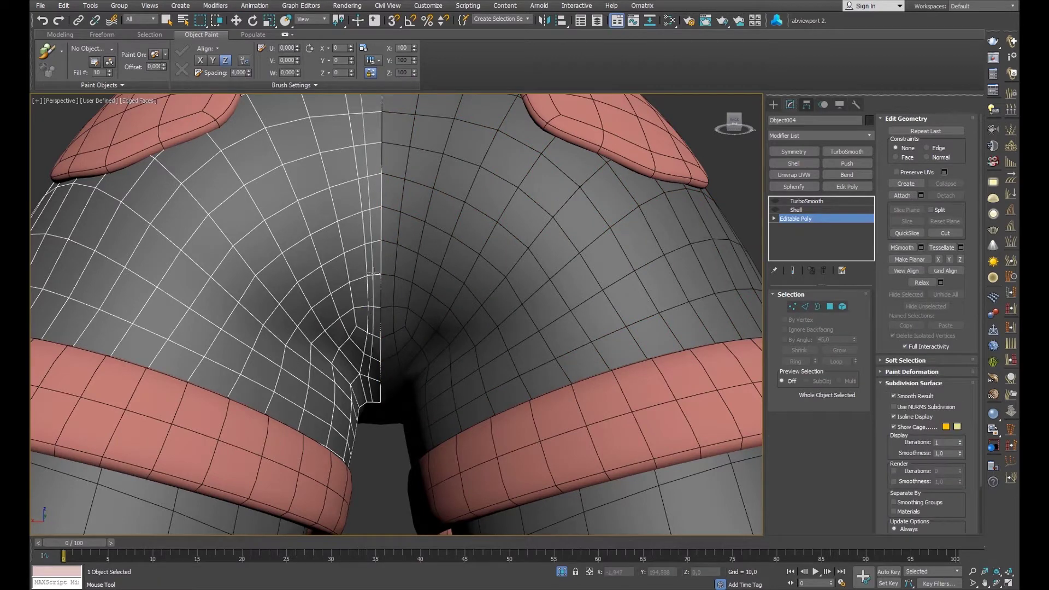
# Inspect the vertices in the crevice between the legs, then reselect the shorts mesh piece.
pyautogui.press('1')
pyautogui.press('w')
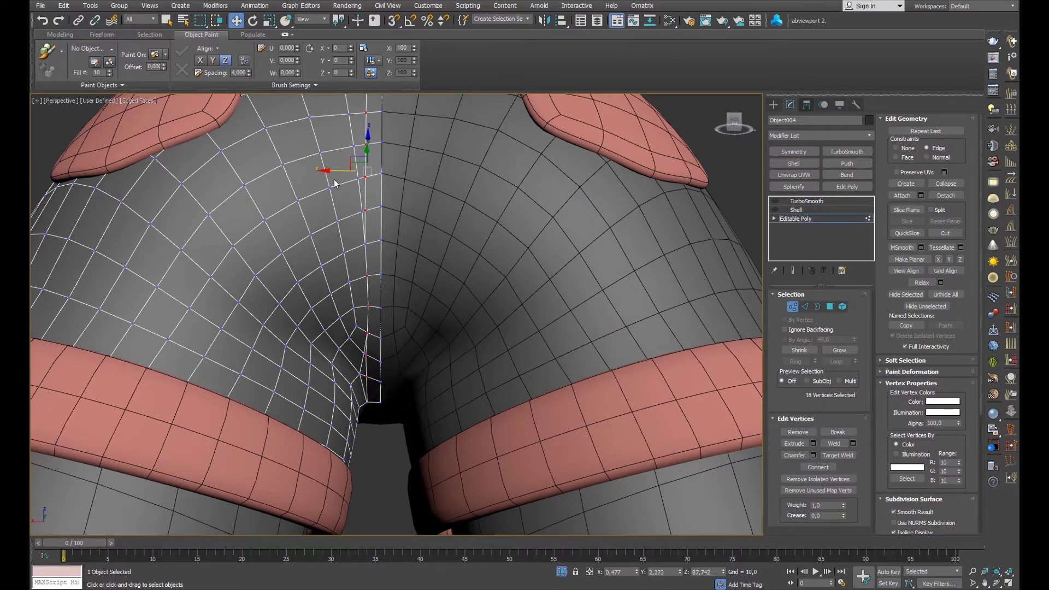
pyautogui.moveTo(336, 183)
pyautogui.keyDown('alt'); pyautogui.mouseDown(button='middle')
pyautogui.moveTo(410, 246)
pyautogui.moveTo(358, 196)
pyautogui.moveTo(352, 246)
pyautogui.moveTo(383, 238)
pyautogui.moveTo(328, 298)
pyautogui.moveTo(476, 272)
pyautogui.moveTo(398, 257)
pyautogui.moveTo(394, 275)
pyautogui.moveTo(386, 244)
pyautogui.moveTo(416, 251)
pyautogui.mouseUp(button='middle'); pyautogui.keyUp('alt')
pyautogui.scroll(-5, 358, 199)
pyautogui.press('1')
pyautogui.click(328, 298)
# Add a Push modifier to the waistband object, Object003.
pyautogui.click(386, 243)
pyautogui.scroll(-3, 386, 243)
pyautogui.scroll(4, 571, 253)
pyautogui.moveTo(571, 253)
pyautogui.keyDown('alt'); pyautogui.mouseDown(button='middle')
pyautogui.moveTo(538, 269)
pyautogui.moveTo(601, 263)
pyautogui.mouseUp(button='middle'); pyautogui.keyUp('alt')
pyautogui.click(837, 219)
pyautogui.click(847, 163)
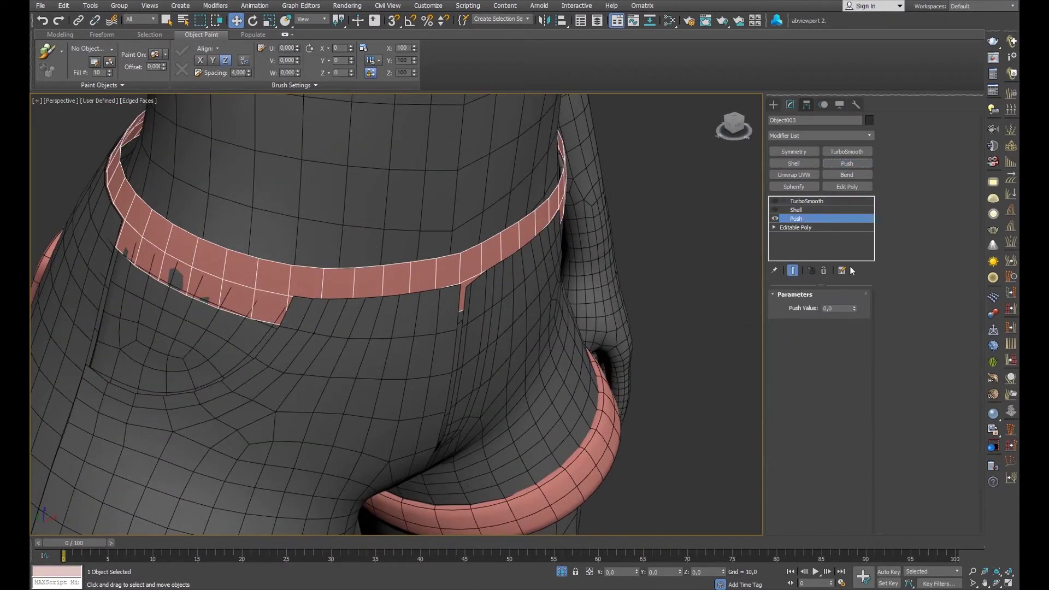
# Thicken the waistband with a Push Value of 0,14.
pyautogui.click(853, 306)
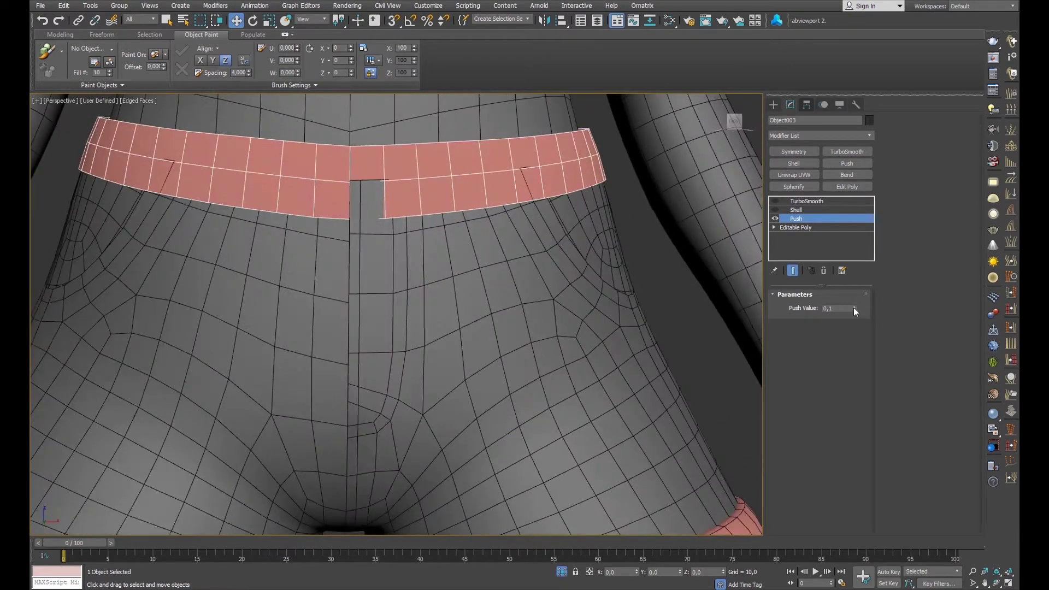
pyautogui.moveTo(854, 310); pyautogui.dragTo(854, 305)
pyautogui.moveTo(492, 273)
pyautogui.keyDown('alt'); pyautogui.mouseDown(button='middle')
pyautogui.moveTo(641, 272)
pyautogui.moveTo(635, 260)
pyautogui.mouseUp(button='middle'); pyautogui.keyUp('alt')
pyautogui.scroll(5, 379, 290)
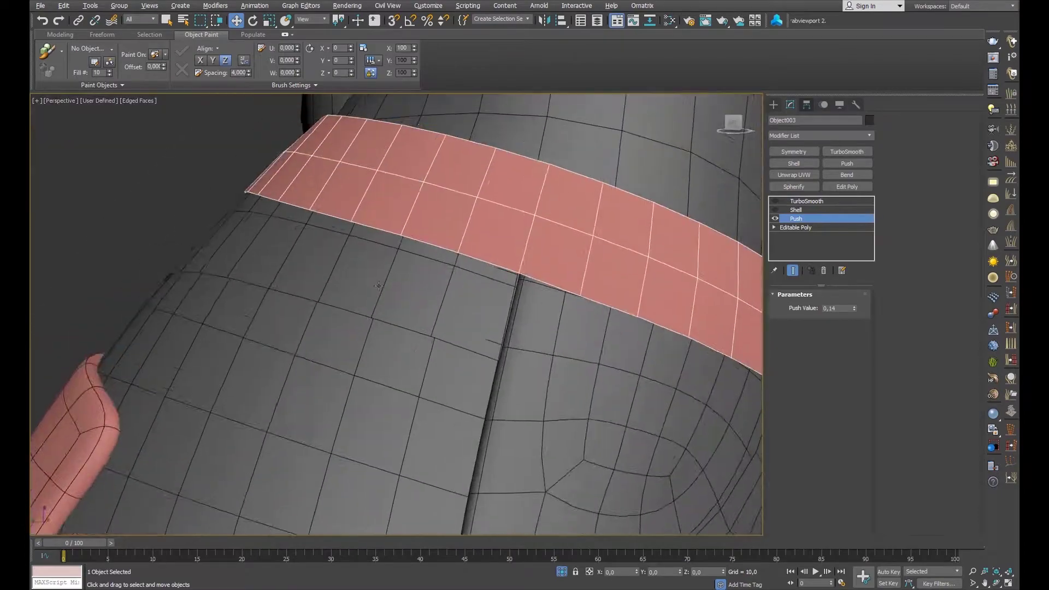
pyautogui.keyDown('alt'); pyautogui.moveTo(379, 290); pyautogui.dragTo(664, 323, button='middle'); pyautogui.keyUp('alt')
# Convert the waistband to Editable Poly and delete the two seam polygons.
pyautogui.rightClick(664, 323)
pyautogui.click(627, 430)
pyautogui.press('2')
pyautogui.moveTo(651, 421)
pyautogui.keyDown('alt'); pyautogui.mouseDown(button='middle')
pyautogui.moveTo(586, 348)
pyautogui.moveTo(444, 305)
pyautogui.moveTo(520, 319)
pyautogui.mouseUp(button='middle'); pyautogui.keyUp('alt')
pyautogui.scroll(-3, 500, 330)
pyautogui.keyDown('ctrl'); pyautogui.click(830, 307); pyautogui.keyUp('ctrl')
pyautogui.press('Delete')
# Select the open edges at the seam gap and start an Inset on 102 waistband polygons.
pyautogui.press('2')
pyautogui.click(459, 317)
pyautogui.moveTo(452, 311)
pyautogui.keyDown('alt'); pyautogui.mouseDown(button='middle')
pyautogui.moveTo(486, 284)
pyautogui.moveTo(471, 308)
pyautogui.moveTo(410, 298)
pyautogui.moveTo(350, 336)
pyautogui.moveTo(388, 276)
pyautogui.moveTo(305, 320)
pyautogui.moveTo(313, 341)
pyautogui.moveTo(316, 324)
pyautogui.moveTo(393, 335)
pyautogui.moveTo(366, 333)
pyautogui.moveTo(376, 274)
pyautogui.moveTo(449, 205)
pyautogui.moveTo(345, 343)
pyautogui.mouseUp(button='middle'); pyautogui.keyUp('alt')
pyautogui.scroll(-3, 331, 353)
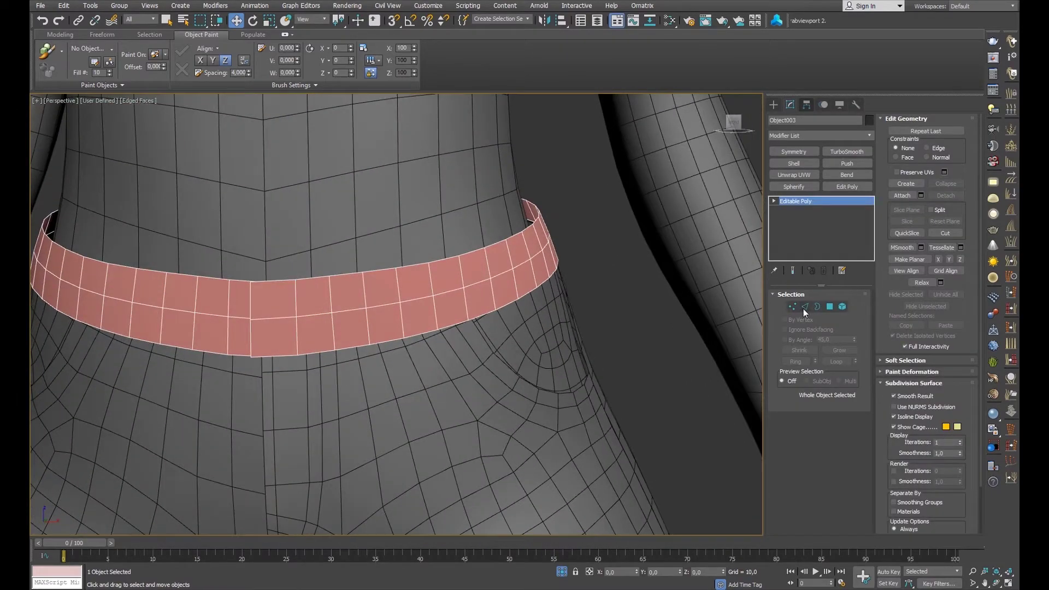
pyautogui.click(805, 307)
# Apply the waistband inset, preview it with TurboSmooth, then remove the preview.
pyautogui.moveTo(318, 319)
pyautogui.keyDown('alt'); pyautogui.mouseDown(button='middle')
pyautogui.moveTo(516, 307)
pyautogui.moveTo(551, 315)
pyautogui.mouseUp(button='middle'); pyautogui.keyUp('alt')
pyautogui.moveTo(433, 321)
pyautogui.keyDown('alt'); pyautogui.mouseDown(button='middle')
pyautogui.moveTo(437, 293)
pyautogui.moveTo(392, 280)
pyautogui.mouseUp(button='middle'); pyautogui.keyUp('alt')
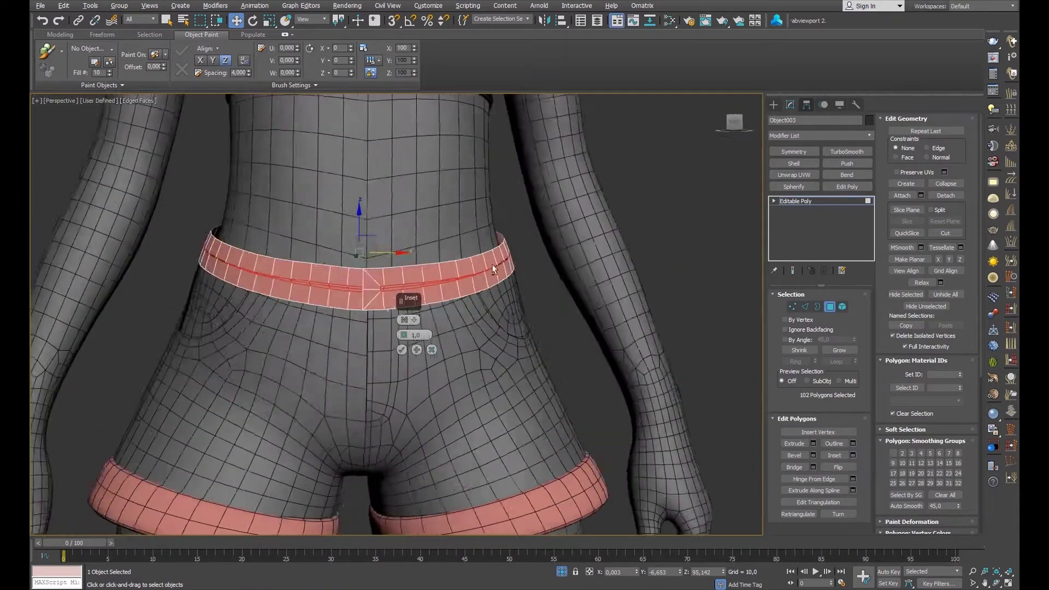
pyautogui.scroll(3, 507, 267)
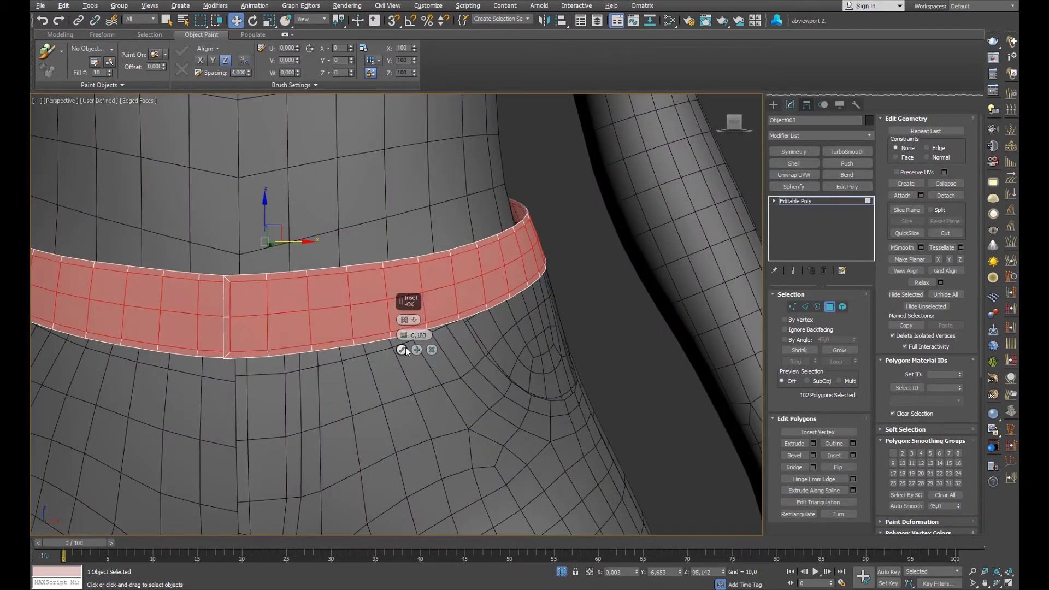
pyautogui.click(830, 307)
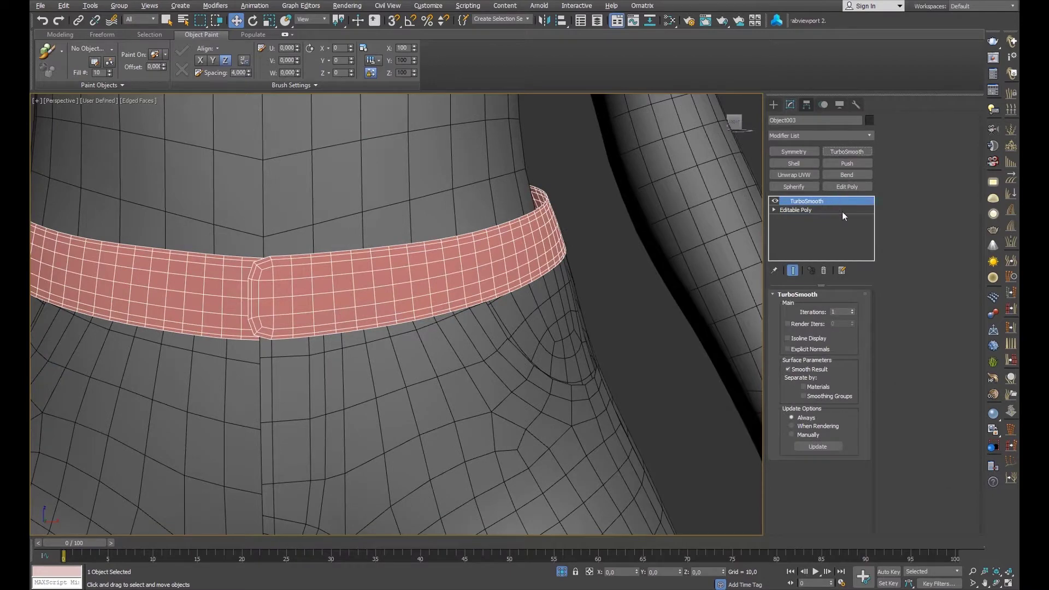
pyautogui.press('w')
pyautogui.hotkey('ctrl', 't')
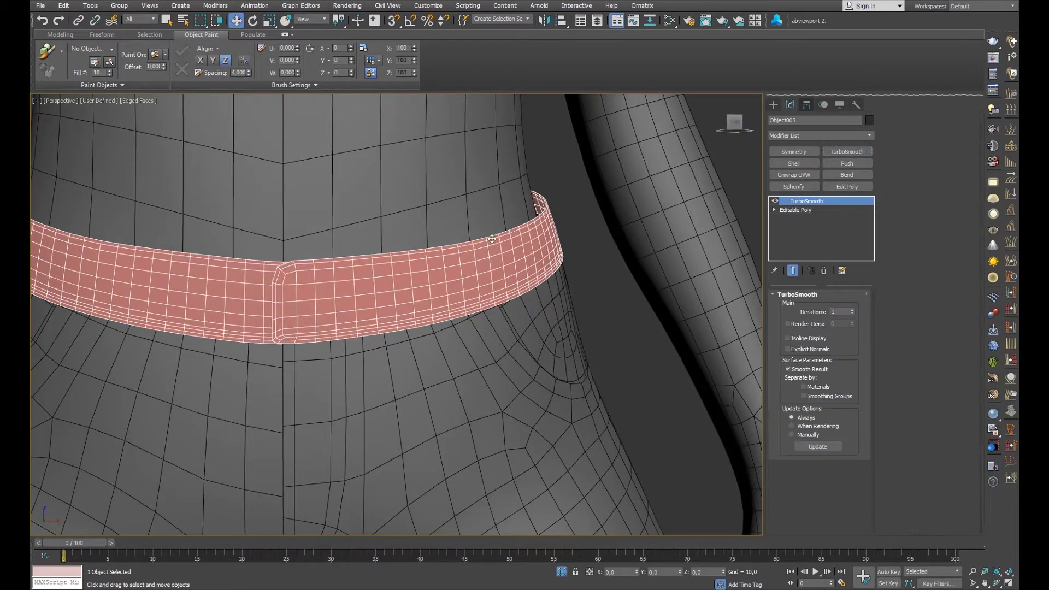
pyautogui.click(824, 270)
# Check the inset waistband's vertices from several angles, then exit vertex editing.
pyautogui.press('1')
pyautogui.moveTo(281, 229)
pyautogui.keyDown('alt'); pyautogui.mouseDown(button='middle')
pyautogui.moveTo(508, 283)
pyautogui.moveTo(371, 332)
pyautogui.moveTo(417, 286)
pyautogui.moveTo(347, 272)
pyautogui.moveTo(621, 270)
pyautogui.mouseUp(button='middle'); pyautogui.keyUp('alt')
pyautogui.scroll(-3, 417, 285)
pyautogui.scroll(3, 381, 260)
pyautogui.press('1')
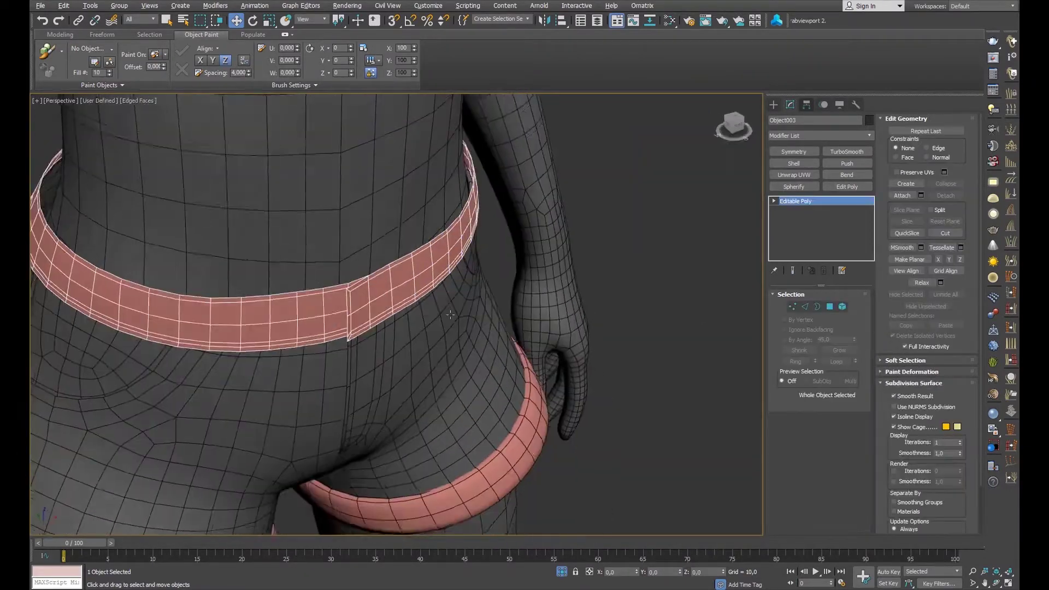
pyautogui.scroll(3, 622, 270)
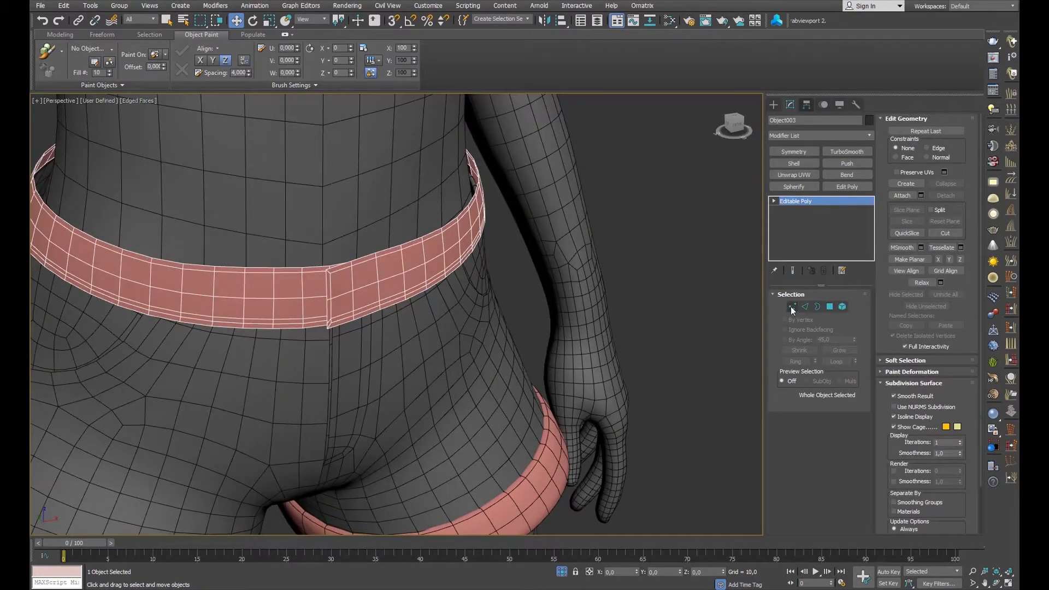
# Cut a hole in the waistband tab with Create Holes at radius 0,3.
pyautogui.click(791, 307)
pyautogui.keyDown('alt'); pyautogui.moveTo(732, 251); pyautogui.dragTo(645, 178, button='middle'); pyautogui.keyUp('alt')
pyautogui.click(869, 136)
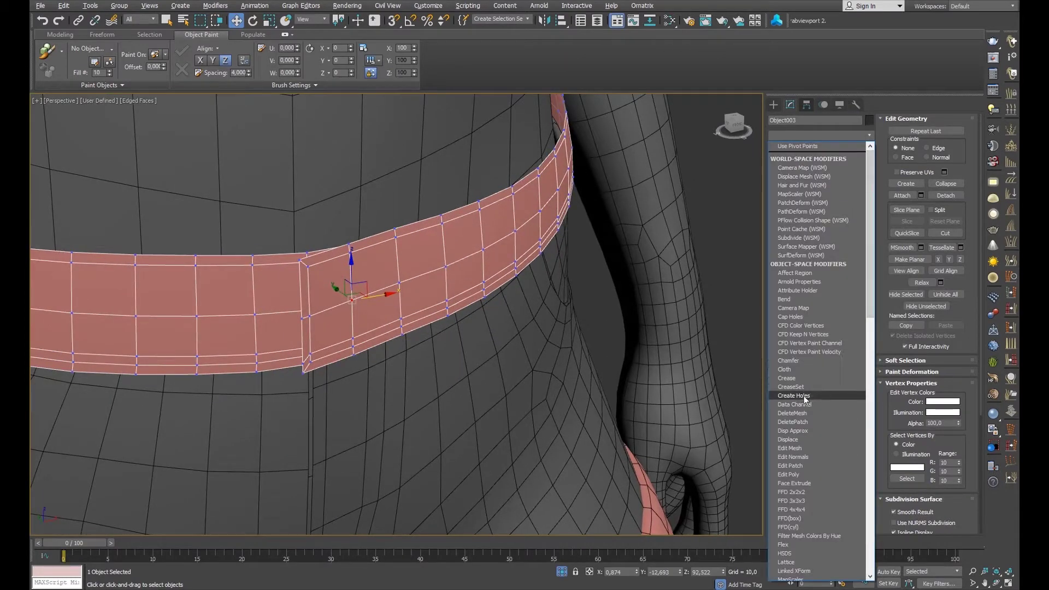
pyautogui.click(804, 395)
pyautogui.keyDown('alt'); pyautogui.moveTo(416, 327); pyautogui.dragTo(492, 306, button='middle'); pyautogui.keyUp('alt')
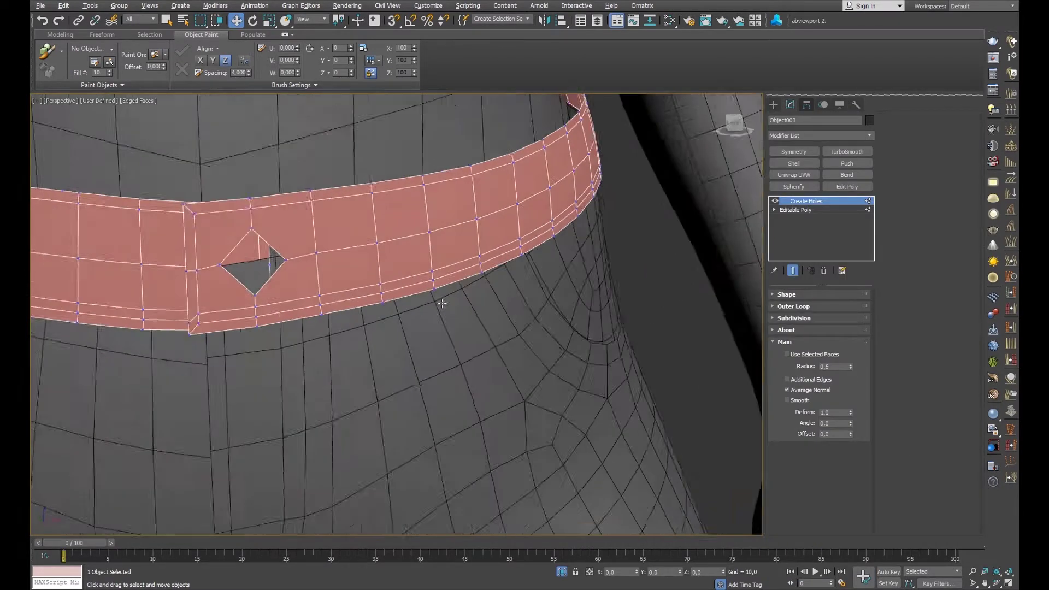
pyautogui.moveTo(850, 366); pyautogui.dragTo(850, 369)
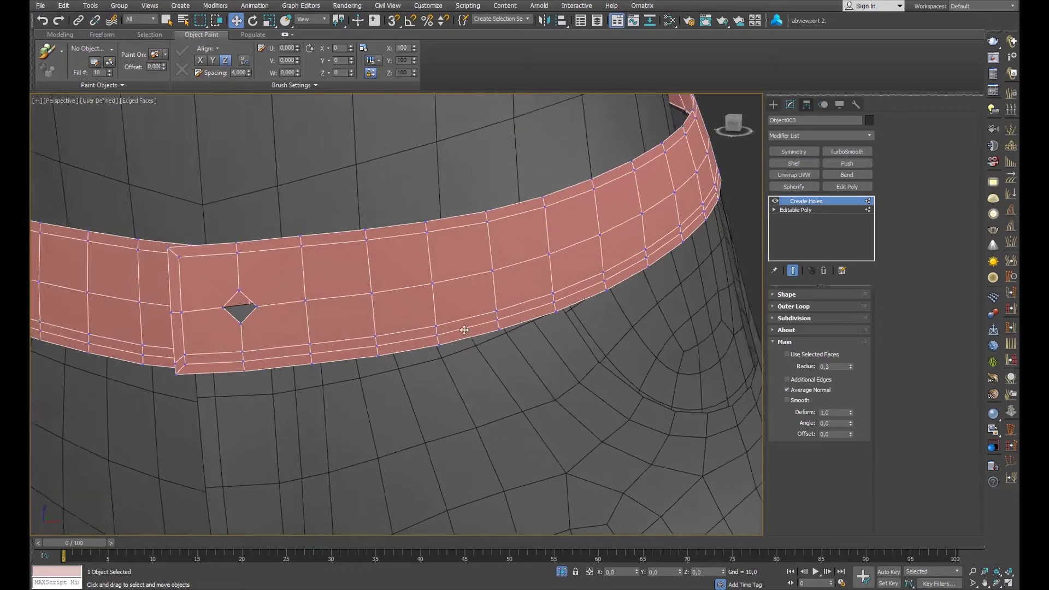
pyautogui.keyDown('alt'); pyautogui.moveTo(492, 328); pyautogui.dragTo(524, 322, button='middle'); pyautogui.keyUp('alt')
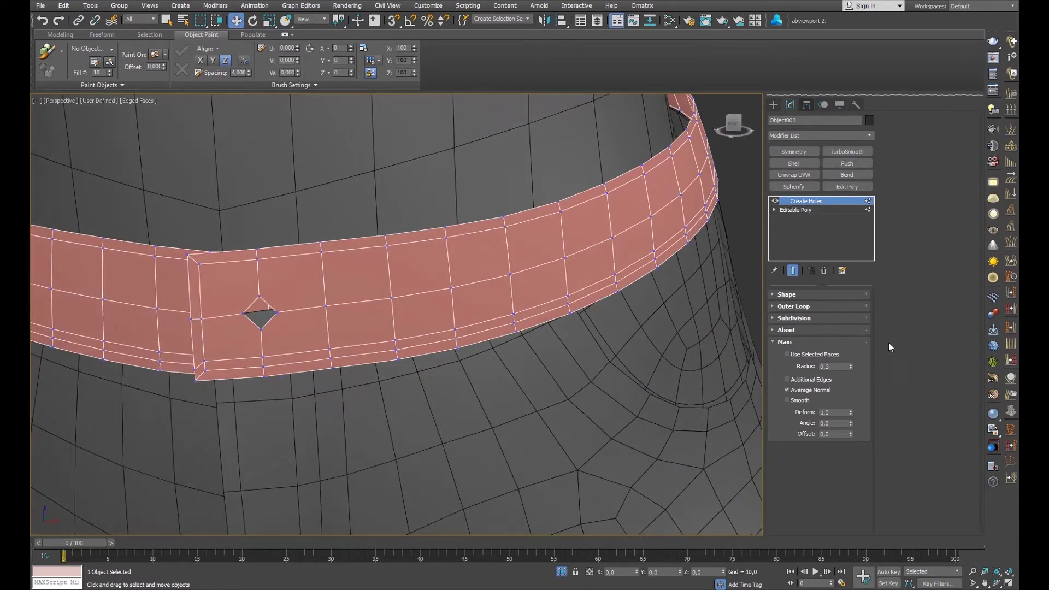
# Enable Additional Edges around the hole and collapse the tab to Editable Poly.
pyautogui.rightClick(460, 278)
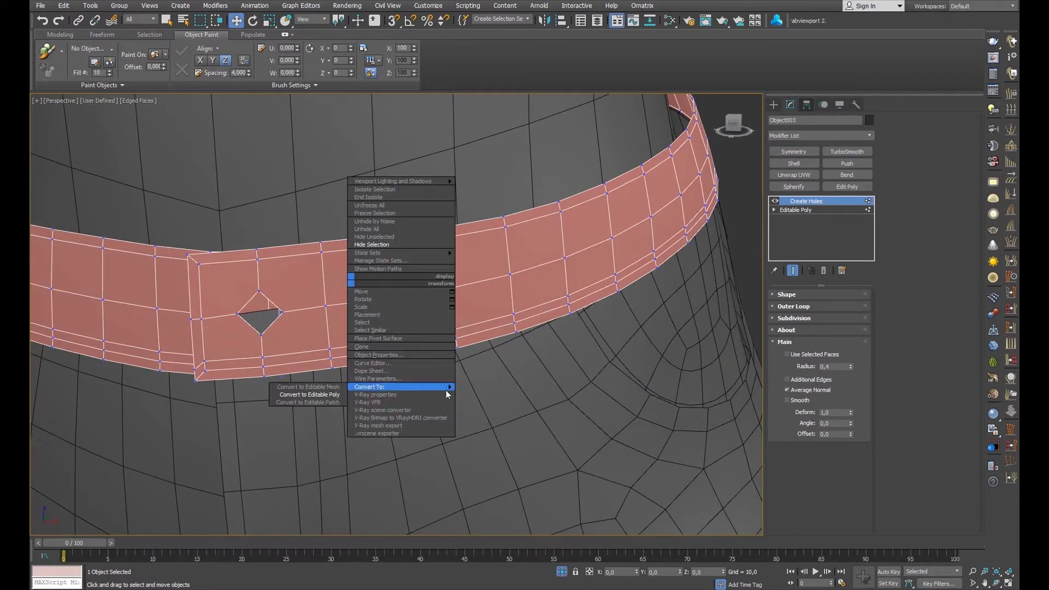
pyautogui.click(786, 380)
pyautogui.keyDown('alt'); pyautogui.moveTo(492, 327); pyautogui.dragTo(519, 323, button='middle'); pyautogui.keyUp('alt')
pyautogui.rightClick(516, 318)
pyautogui.keyDown('alt'); pyautogui.moveTo(397, 432); pyautogui.dragTo(426, 383, button='middle'); pyautogui.keyUp('alt')
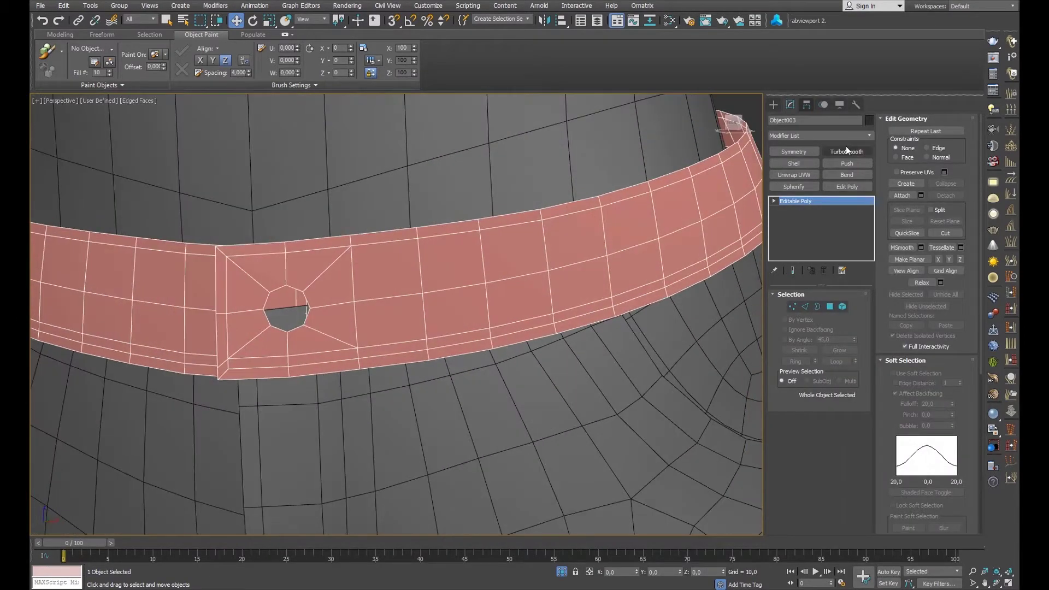
# Test-smooth the tab, remove the smoothing, and select a vertex beside the hole.
pyautogui.click(846, 152)
pyautogui.click(824, 270)
pyautogui.click(311, 310)
pyautogui.keyDown('alt'); pyautogui.moveTo(317, 306); pyautogui.dragTo(340, 282, button='middle'); pyautogui.keyUp('alt')
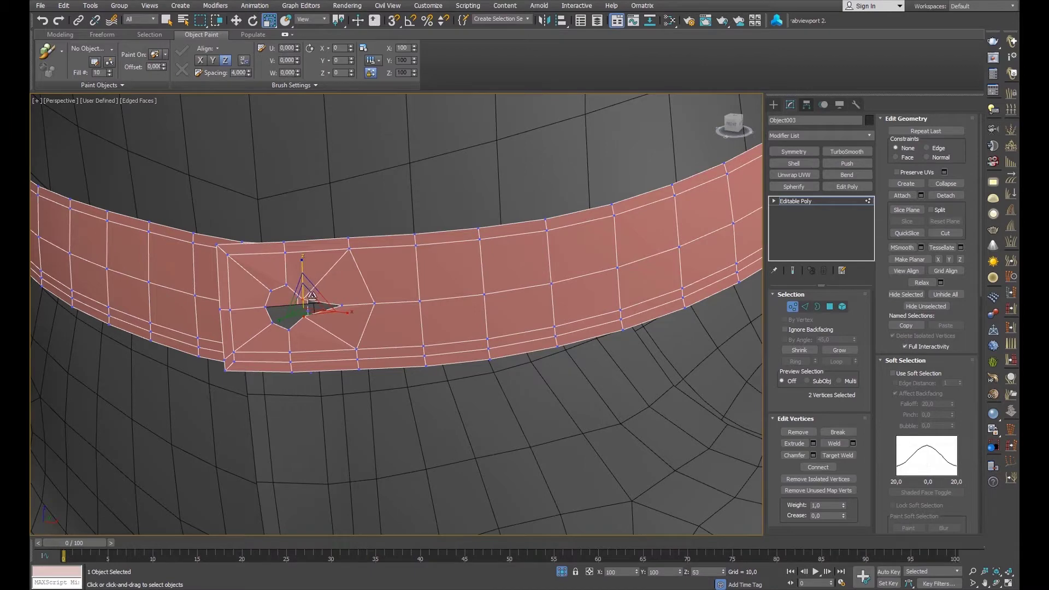
# Give the belt tab Shell thickness and TurboSmooth, then review it shaded.
pyautogui.click(799, 164)
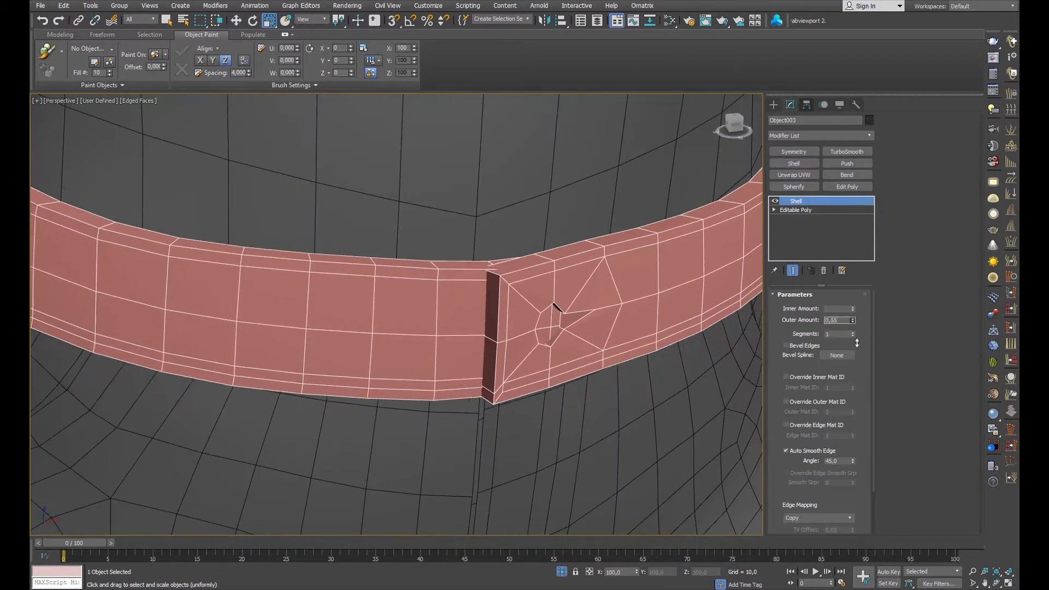
pyautogui.click(856, 153)
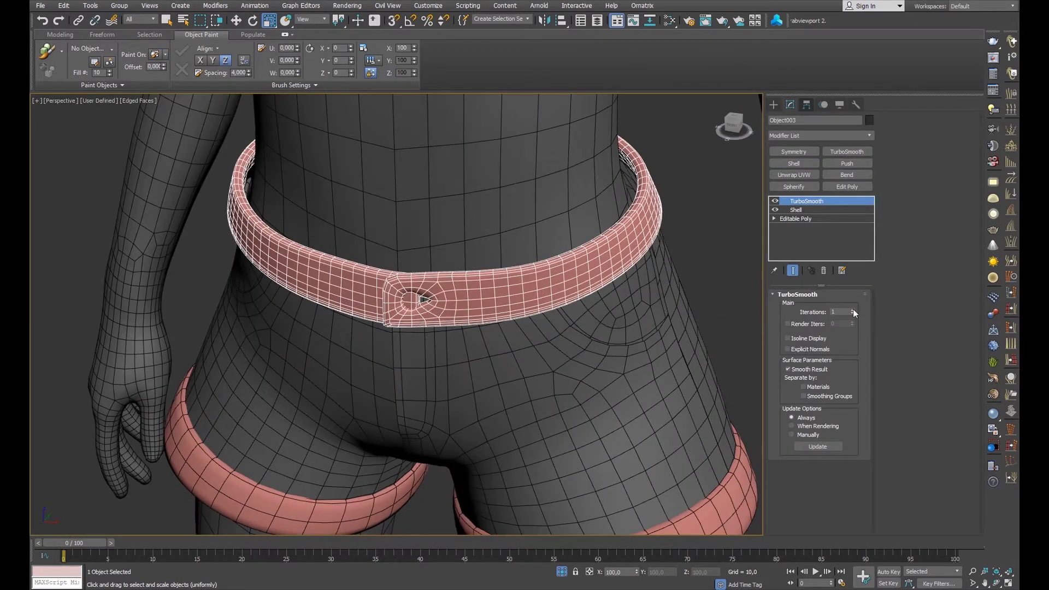
pyautogui.click(757, 315)
pyautogui.press('F4')
pyautogui.scroll(-3, 757, 316)
pyautogui.moveTo(757, 315)
pyautogui.keyDown('alt'); pyautogui.mouseDown(button='middle')
pyautogui.moveTo(361, 254)
pyautogui.moveTo(470, 222)
pyautogui.mouseUp(button='middle'); pyautogui.keyUp('alt')
pyautogui.scroll(6, 470, 223)
pyautogui.press('F4')
# Add Shell and TurboSmooth to the side panel and check the hip and belt.
pyautogui.click(461, 239)
pyautogui.click(806, 165)
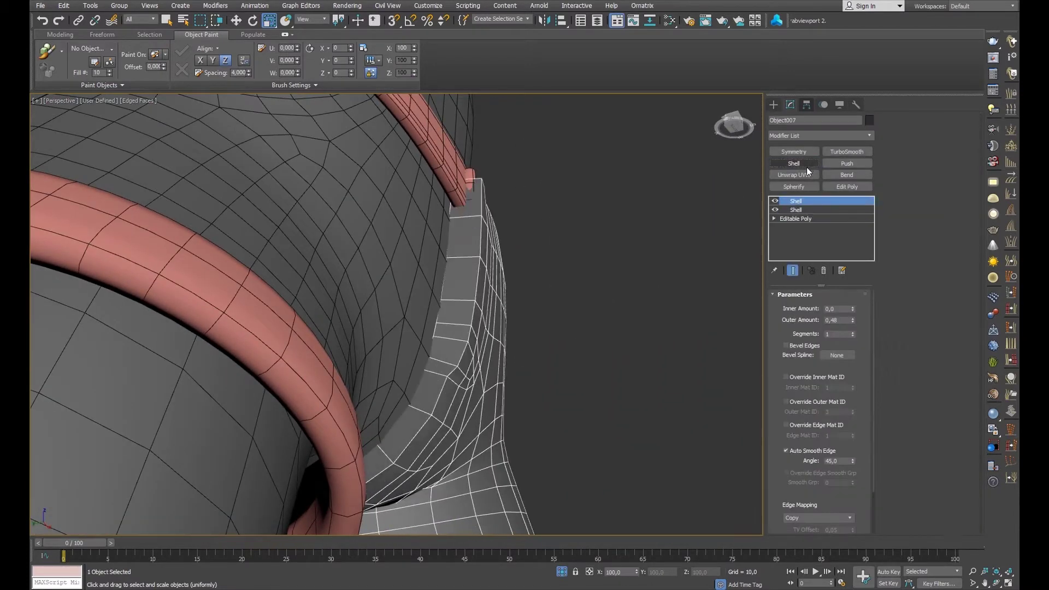
pyautogui.click(847, 153)
pyautogui.scroll(-5, 493, 227)
pyautogui.press('F4')
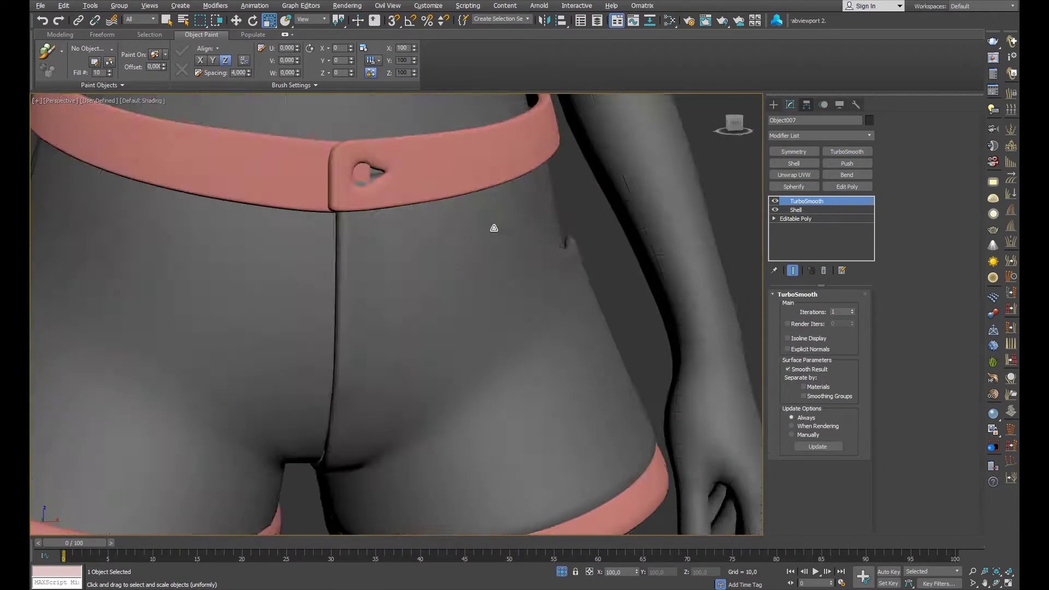
pyautogui.moveTo(512, 232)
pyautogui.keyDown('alt'); pyautogui.mouseDown(button='middle')
pyautogui.moveTo(415, 234)
pyautogui.moveTo(421, 181)
pyautogui.moveTo(431, 175)
pyautogui.mouseUp(button='middle'); pyautogui.keyUp('alt')
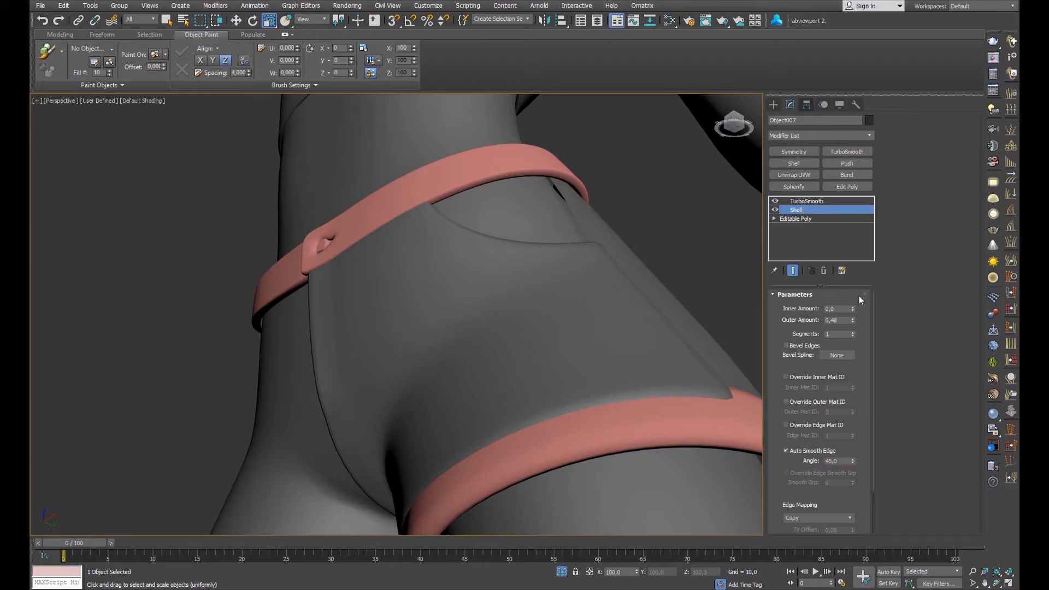
pyautogui.moveTo(710, 322)
pyautogui.keyDown('alt'); pyautogui.mouseDown(button='middle')
pyautogui.moveTo(616, 312)
pyautogui.moveTo(576, 192)
pyautogui.moveTo(563, 230)
pyautogui.moveTo(345, 227)
pyautogui.moveTo(495, 277)
pyautogui.mouseUp(button='middle'); pyautogui.keyUp('alt')
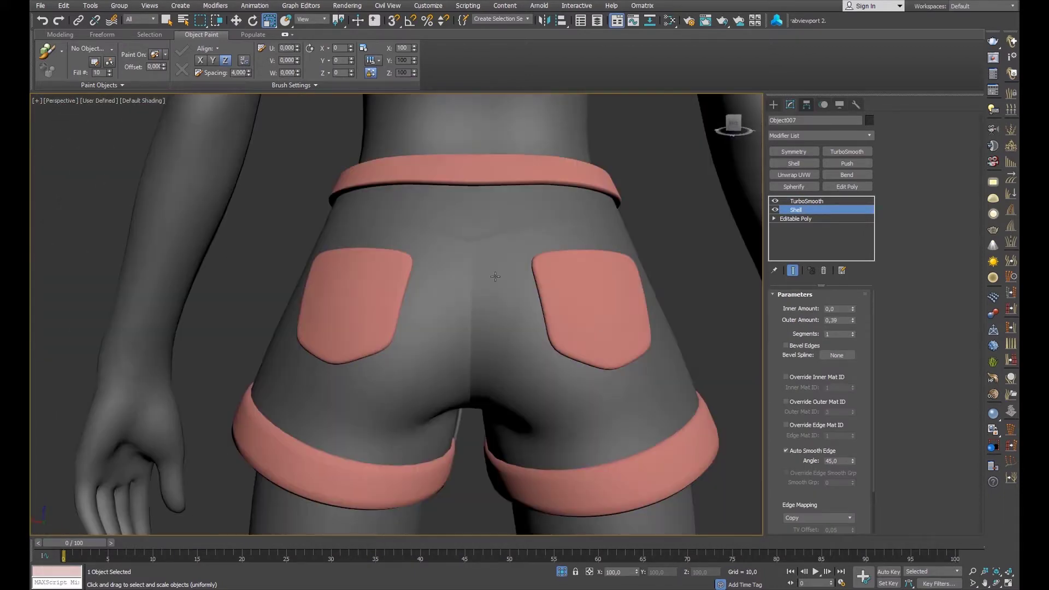
# Smooth the back pocket, review the back of the shorts, and select the shorts body.
pyautogui.click(584, 335)
pyautogui.press('Delete')
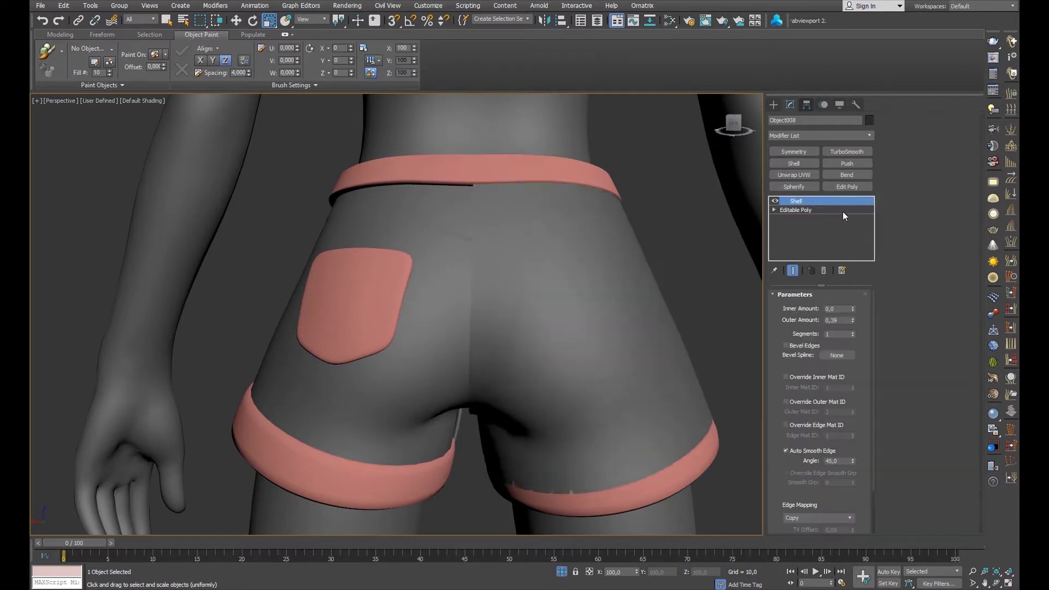
pyautogui.click(847, 151)
pyautogui.moveTo(656, 219)
pyautogui.keyDown('alt'); pyautogui.mouseDown(button='middle')
pyautogui.moveTo(562, 234)
pyautogui.moveTo(358, 332)
pyautogui.mouseUp(button='middle'); pyautogui.keyUp('alt')
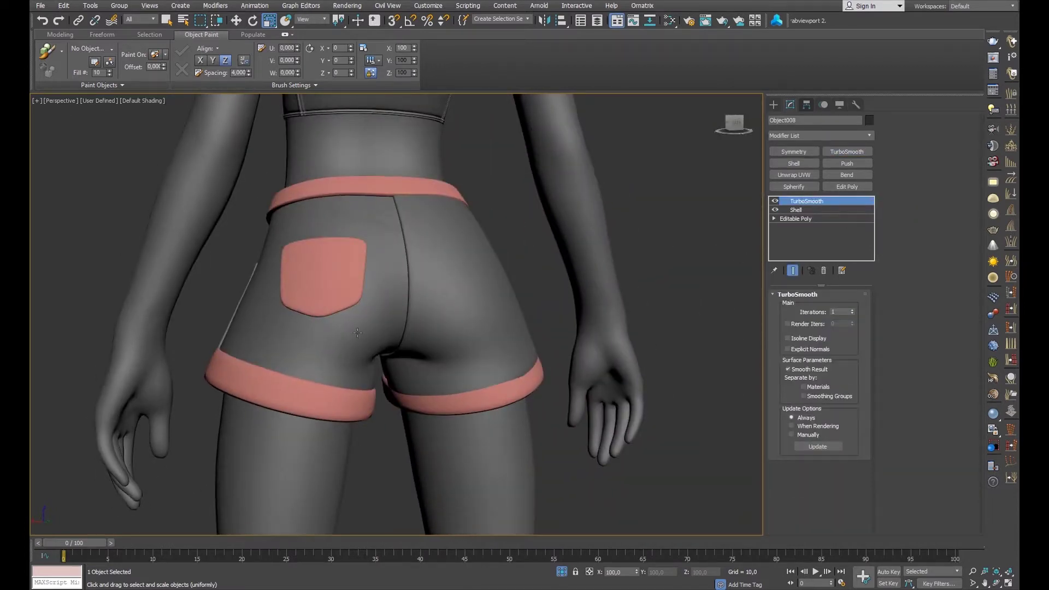
pyautogui.keyDown('alt'); pyautogui.moveTo(462, 266); pyautogui.dragTo(534, 279, button='middle'); pyautogui.keyUp('alt')
pyautogui.press('F4')
pyautogui.click(823, 270)
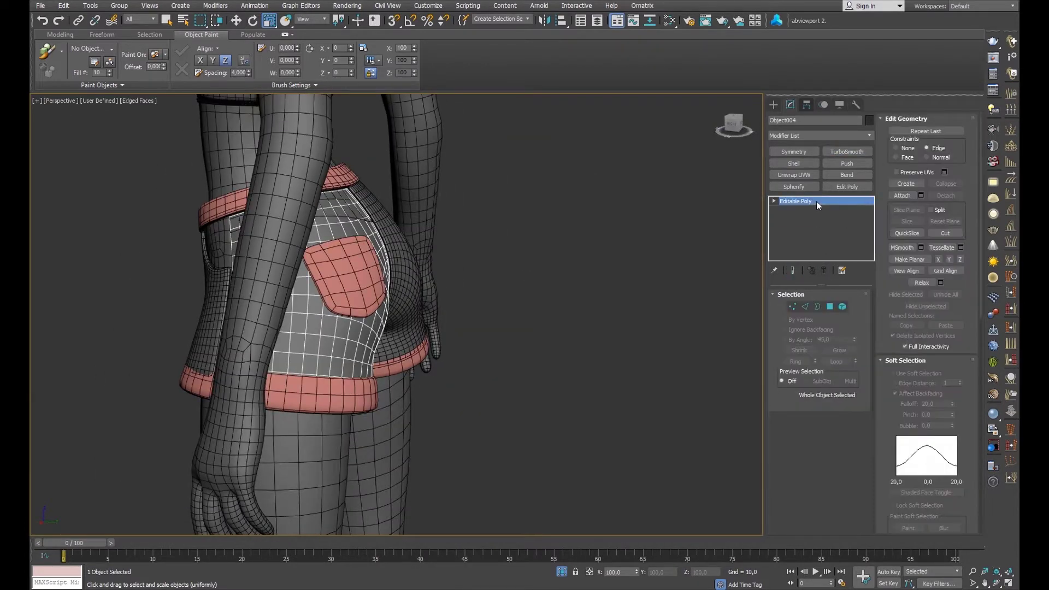
pyautogui.click(816, 201)
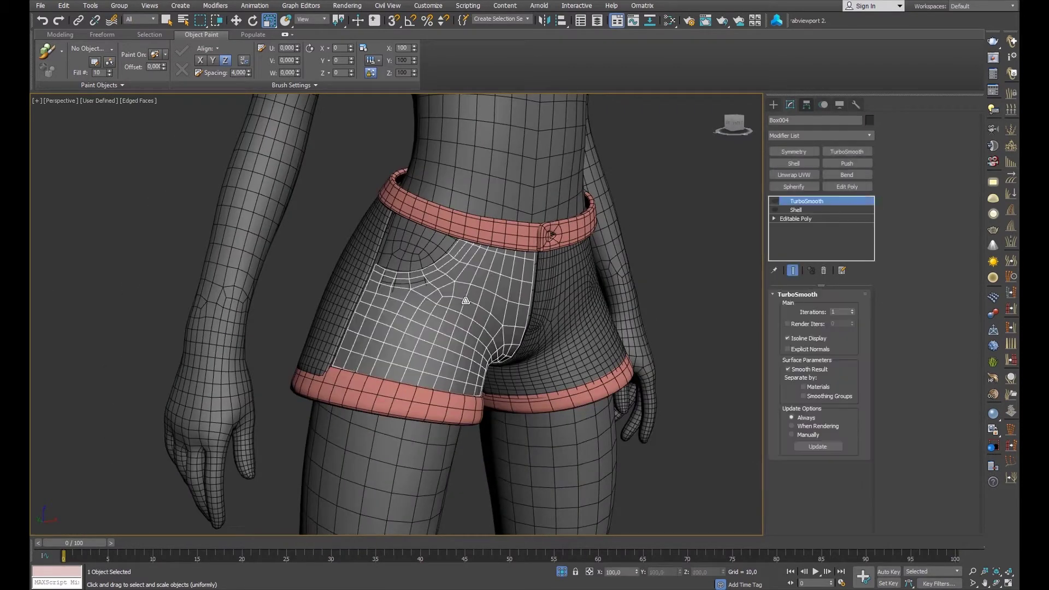
pyautogui.click(824, 271)
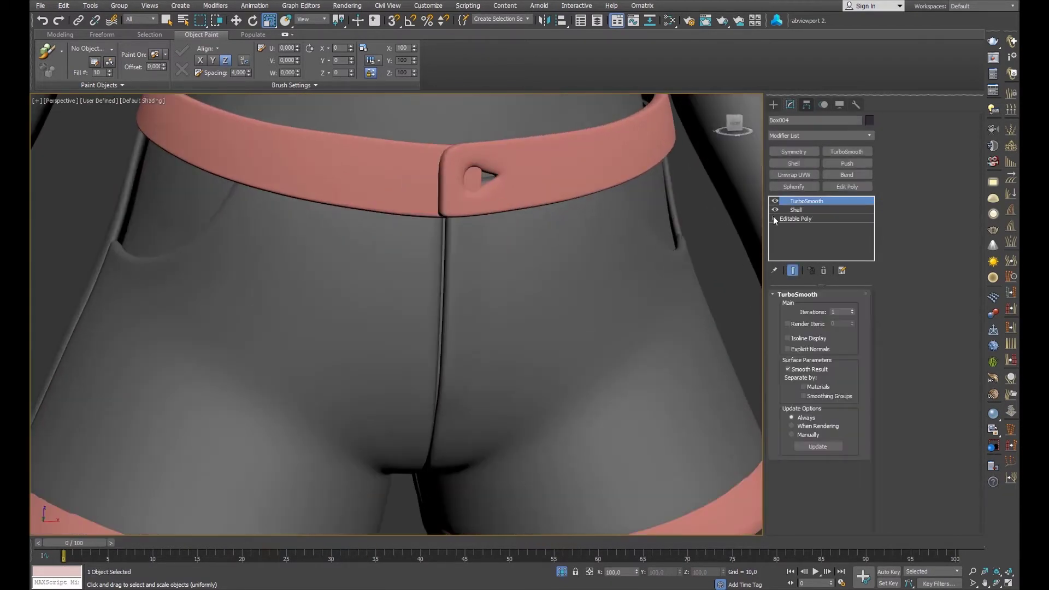
pyautogui.click(774, 219)
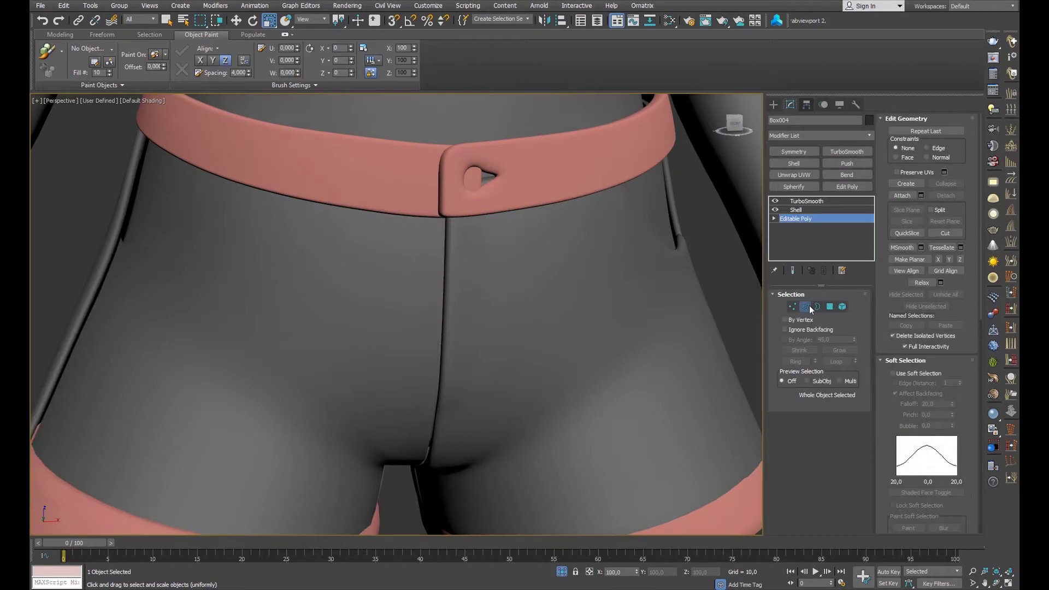
pyautogui.click(805, 306)
pyautogui.keyDown('alt'); pyautogui.moveTo(443, 323); pyautogui.dragTo(559, 171, button='middle'); pyautogui.keyUp('alt')
pyautogui.scroll(3, 436, 333)
pyautogui.keyDown('alt'); pyautogui.moveTo(436, 340); pyautogui.dragTo(426, 315, button='middle'); pyautogui.keyUp('alt')
pyautogui.click(806, 307)
pyautogui.click(793, 270)
pyautogui.click(611, 276)
pyautogui.moveTo(612, 276)
pyautogui.keyDown('alt'); pyautogui.mouseDown(button='middle')
pyautogui.moveTo(443, 247)
pyautogui.moveTo(448, 294)
pyautogui.moveTo(452, 250)
pyautogui.moveTo(475, 215)
pyautogui.moveTo(440, 235)
pyautogui.mouseUp(button='middle'); pyautogui.keyUp('alt')
pyautogui.scroll(-5, 444, 248)
pyautogui.press('F4')
pyautogui.click(448, 294)
pyautogui.click(793, 271)
pyautogui.press('F4')
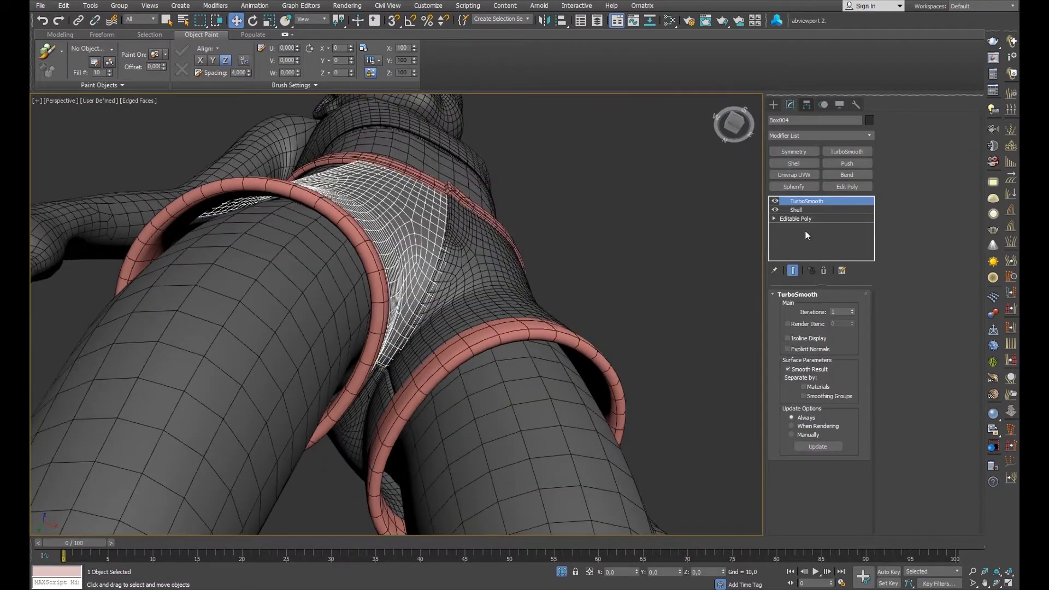
pyautogui.click(795, 219)
pyautogui.scroll(5, 383, 328)
pyautogui.click(805, 306)
pyautogui.moveTo(503, 292)
pyautogui.keyDown('alt'); pyautogui.mouseDown(button='middle')
pyautogui.moveTo(402, 295)
pyautogui.moveTo(451, 244)
pyautogui.mouseUp(button='middle'); pyautogui.keyUp('alt')
pyautogui.press('F3')
pyautogui.scroll(-5, 437, 301)
pyautogui.scroll(2, 431, 350)
pyautogui.scroll(5, 431, 352)
pyautogui.doubleClick(432, 356)
pyautogui.press('F3')
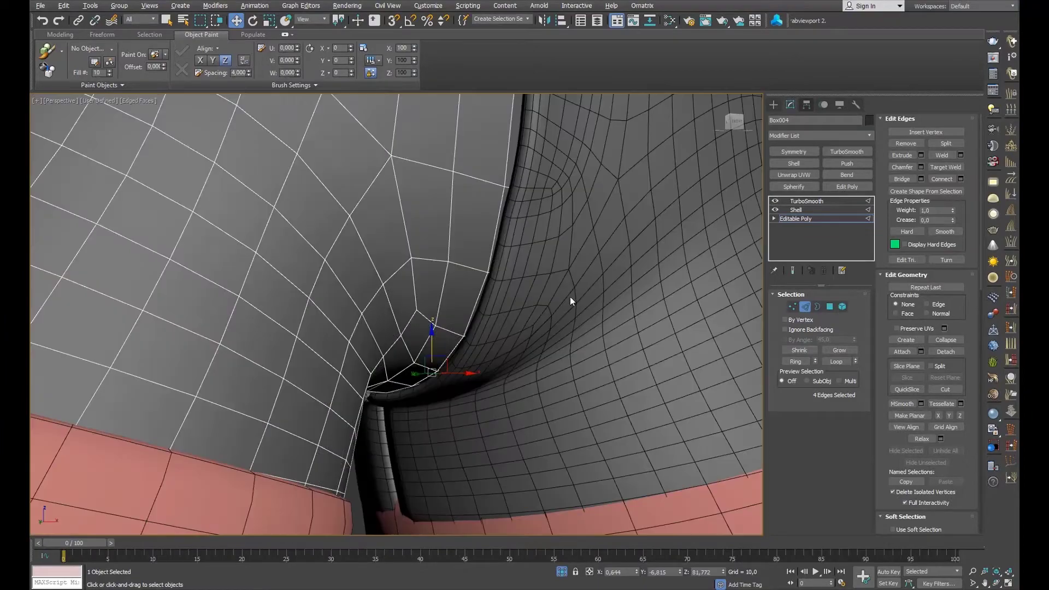
pyautogui.scroll(-4, 437, 300)
pyautogui.scroll(-3, 438, 300)
pyautogui.keyDown('alt'); pyautogui.moveTo(437, 300); pyautogui.dragTo(449, 257, button='middle'); pyautogui.keyUp('alt')
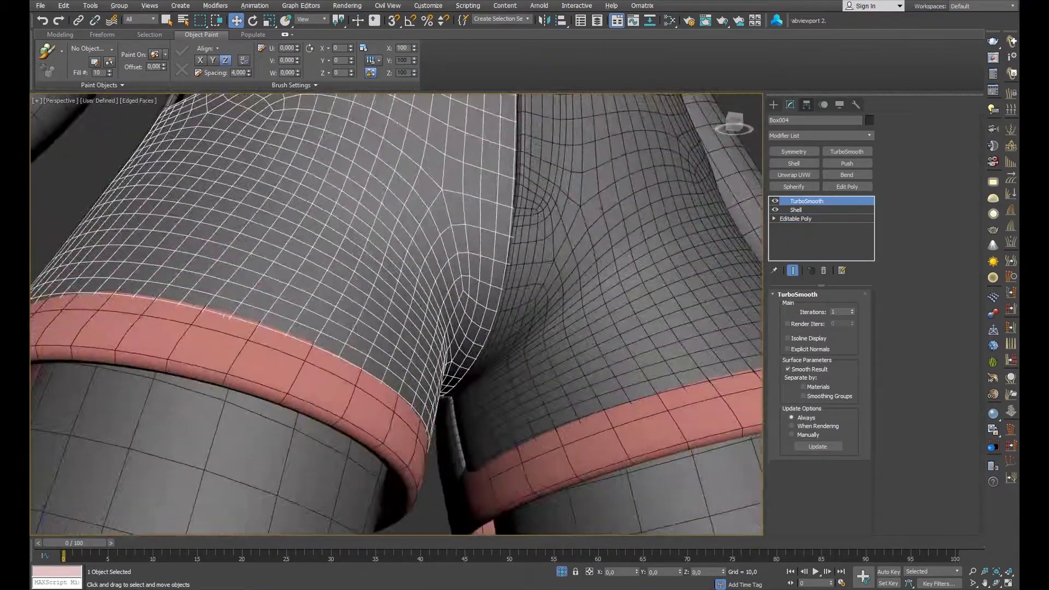
pyautogui.scroll(-2, 547, 246)
pyautogui.click(630, 214)
pyautogui.press('F4')
pyautogui.moveTo(630, 215)
pyautogui.keyDown('alt'); pyautogui.mouseDown(button='middle')
pyautogui.moveTo(408, 291)
pyautogui.moveTo(410, 311)
pyautogui.mouseUp(button='middle'); pyautogui.keyUp('alt')
# Select the back panel, Object008, and isolate it with Alt+Q.
pyautogui.click(410, 312)
pyautogui.press('F4')
pyautogui.scroll(3, 410, 311)
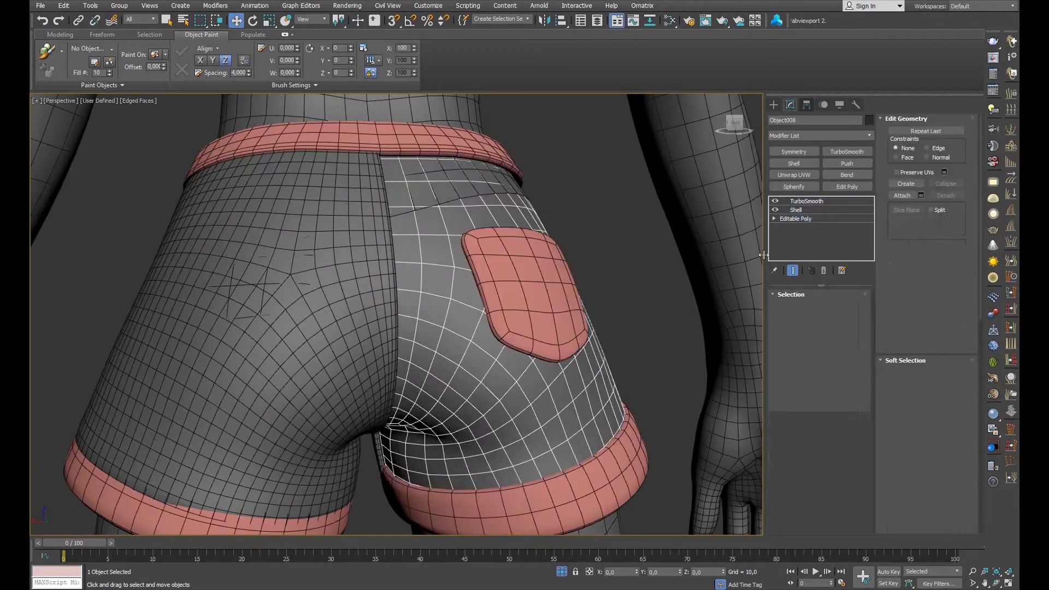
pyautogui.moveTo(713, 306)
pyautogui.keyDown('alt'); pyautogui.mouseDown(button='middle')
pyautogui.moveTo(628, 273)
pyautogui.moveTo(480, 330)
pyautogui.moveTo(667, 279)
pyautogui.mouseUp(button='middle'); pyautogui.keyUp('alt')
pyautogui.hotkey('alt', 'q')
# Toggle Show End Result to compare the smoothed panel with its base cage.
pyautogui.press('2')
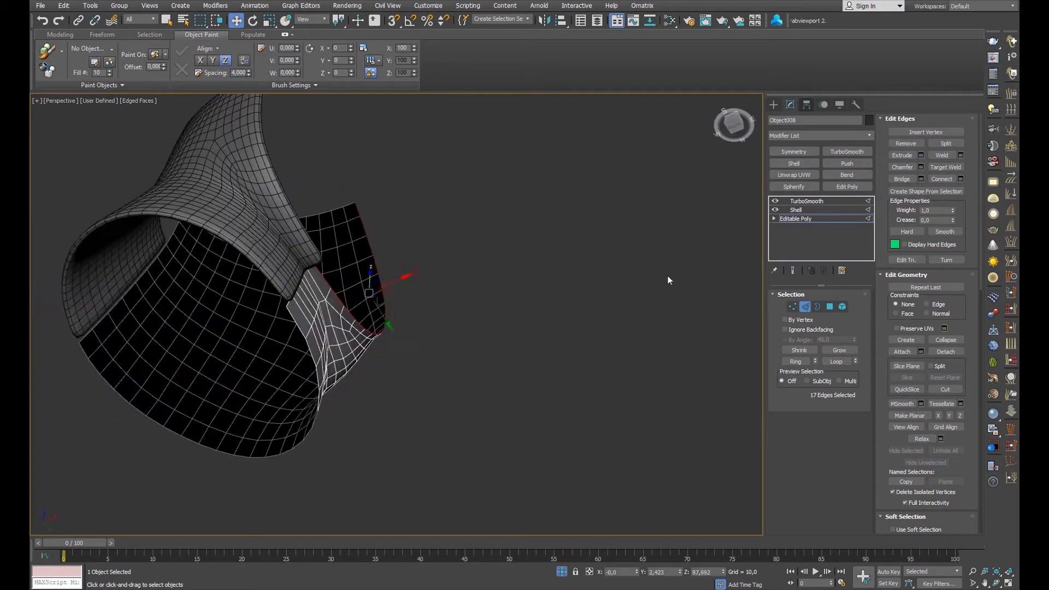
pyautogui.click(792, 271)
pyautogui.click(806, 201)
pyautogui.scroll(3, 246, 300)
pyautogui.click(800, 219)
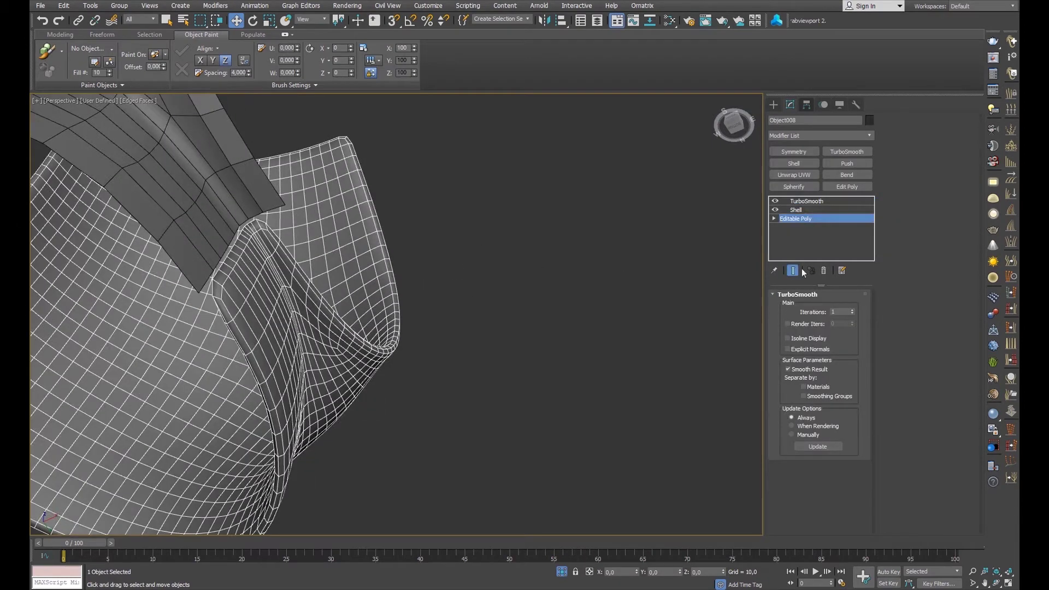
pyautogui.click(792, 271)
# Select seven edges and a panel-edge vertex on the isolated cage, orbiting around it.
pyautogui.moveTo(403, 298)
pyautogui.keyDown('alt'); pyautogui.mouseDown(button='middle')
pyautogui.moveTo(480, 309)
pyautogui.moveTo(481, 180)
pyautogui.moveTo(514, 207)
pyautogui.moveTo(477, 214)
pyautogui.moveTo(443, 191)
pyautogui.mouseUp(button='middle'); pyautogui.keyUp('alt')
pyautogui.keyDown('alt'); pyautogui.moveTo(305, 119); pyautogui.dragTo(431, 311); pyautogui.keyUp('alt')
pyautogui.moveTo(431, 311)
pyautogui.keyDown('alt'); pyautogui.mouseDown(button='middle')
pyautogui.moveTo(515, 306)
pyautogui.moveTo(458, 243)
pyautogui.mouseUp(button='middle'); pyautogui.keyUp('alt')
pyautogui.press('1')
pyautogui.click(339, 362)
pyautogui.scroll(2, 369, 366)
pyautogui.scroll(-4, 732, 342)
pyautogui.keyDown('alt'); pyautogui.moveTo(731, 342); pyautogui.dragTo(467, 250, button='middle'); pyautogui.keyUp('alt')
pyautogui.keyDown('alt'); pyautogui.moveTo(775, 209); pyautogui.dragTo(632, 234, button='middle'); pyautogui.keyUp('alt')
# End isolation to show the whole character, clear the selection and view the hips.
pyautogui.click(632, 235)
pyautogui.press('F4')
pyautogui.scroll(3, 548, 271)
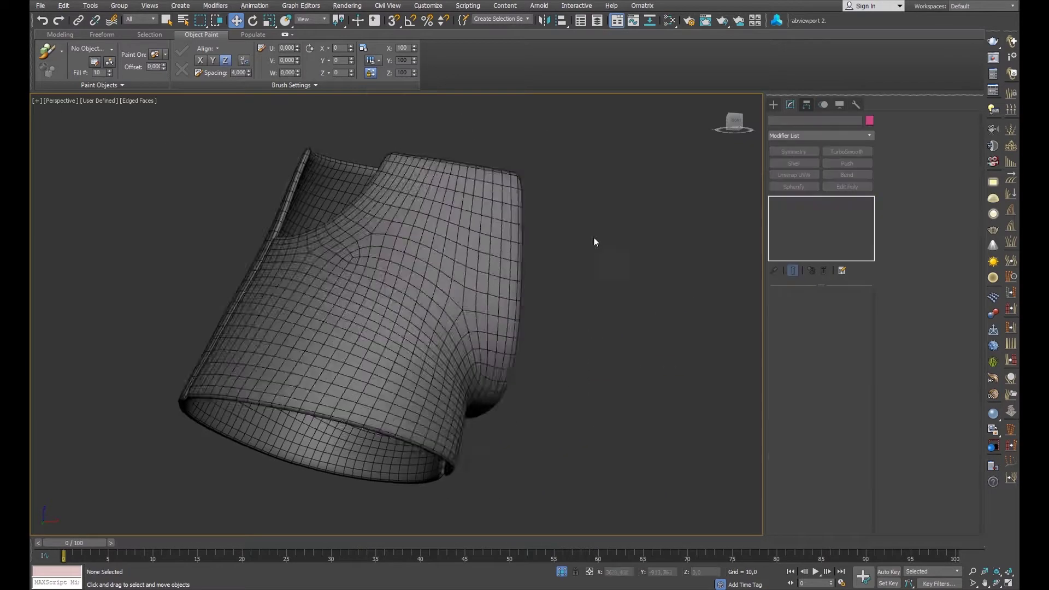
pyautogui.moveTo(549, 271)
pyautogui.keyDown('alt'); pyautogui.mouseDown(button='middle')
pyautogui.moveTo(510, 248)
pyautogui.moveTo(531, 281)
pyautogui.mouseUp(button='middle'); pyautogui.keyUp('alt')
pyautogui.hotkey('alt', 'q')
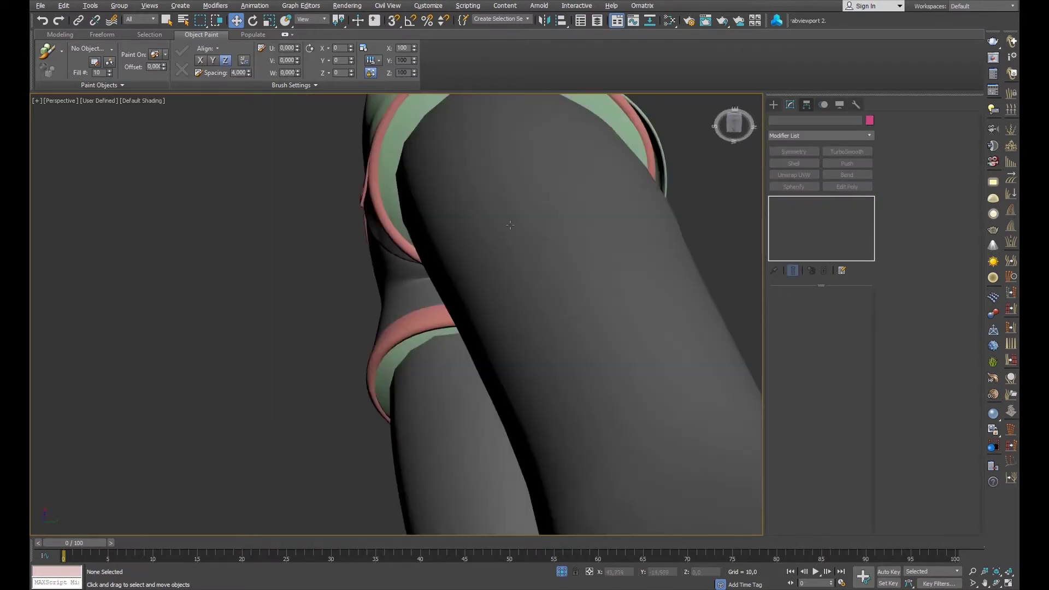
pyautogui.scroll(-2, 531, 281)
pyautogui.click(612, 132)
pyautogui.moveTo(504, 234)
pyautogui.keyDown('alt'); pyautogui.mouseDown(button='middle')
pyautogui.moveTo(612, 132)
pyautogui.moveTo(661, 195)
pyautogui.moveTo(395, 288)
pyautogui.moveTo(544, 211)
pyautogui.moveTo(520, 216)
pyautogui.moveTo(546, 213)
pyautogui.mouseUp(button='middle'); pyautogui.keyUp('alt')
pyautogui.press('F4')
# Select the shorts and review their Shell settings at the base mesh level.
pyautogui.click(415, 273)
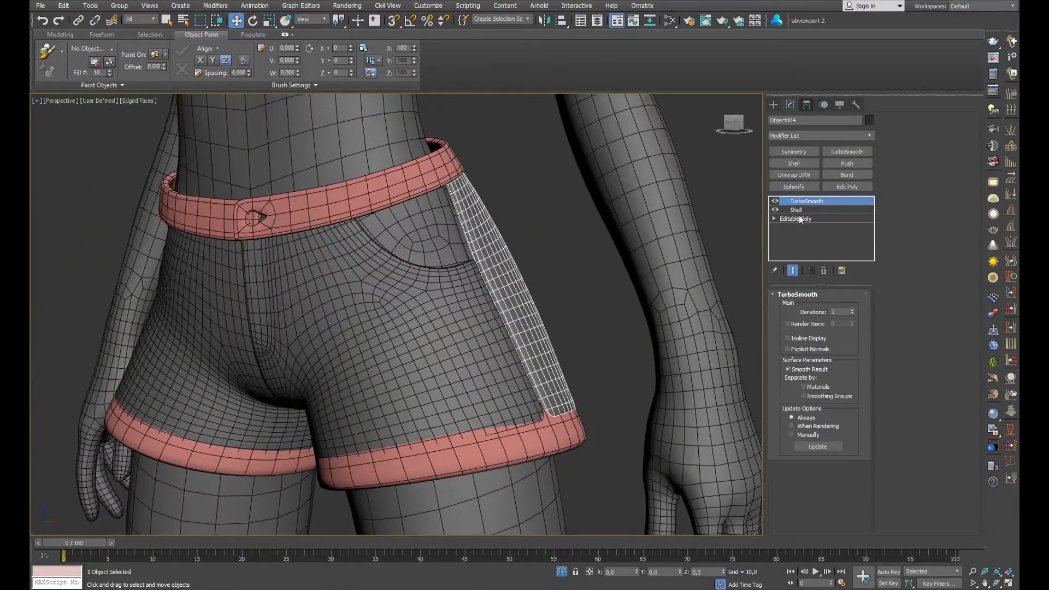
pyautogui.click(796, 219)
pyautogui.click(774, 201)
pyautogui.click(814, 210)
pyautogui.scroll(5, 553, 212)
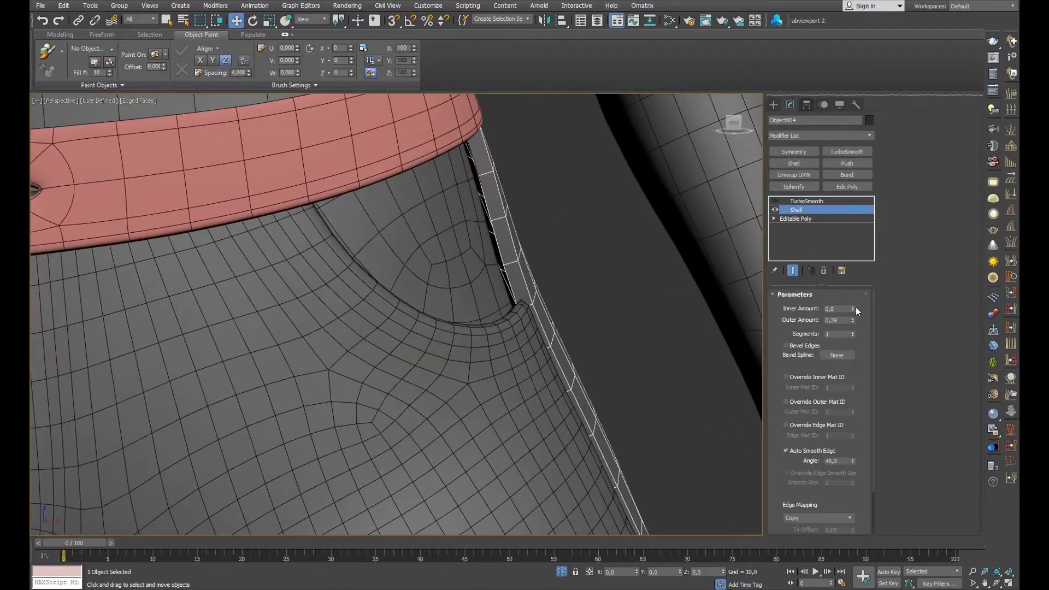
pyautogui.scroll(-5, 592, 267)
pyautogui.keyDown('alt'); pyautogui.moveTo(593, 270); pyautogui.dragTo(837, 202, button='middle'); pyautogui.keyUp('alt')
pyautogui.moveTo(640, 224)
pyautogui.keyDown('alt'); pyautogui.mouseDown(button='middle')
pyautogui.moveTo(563, 234)
pyautogui.moveTo(397, 206)
pyautogui.moveTo(385, 251)
pyautogui.mouseUp(button='middle'); pyautogui.keyUp('alt')
# Return to the TurboSmooth level and view the smoothly shaded shorts from behind.
pyautogui.press('F4')
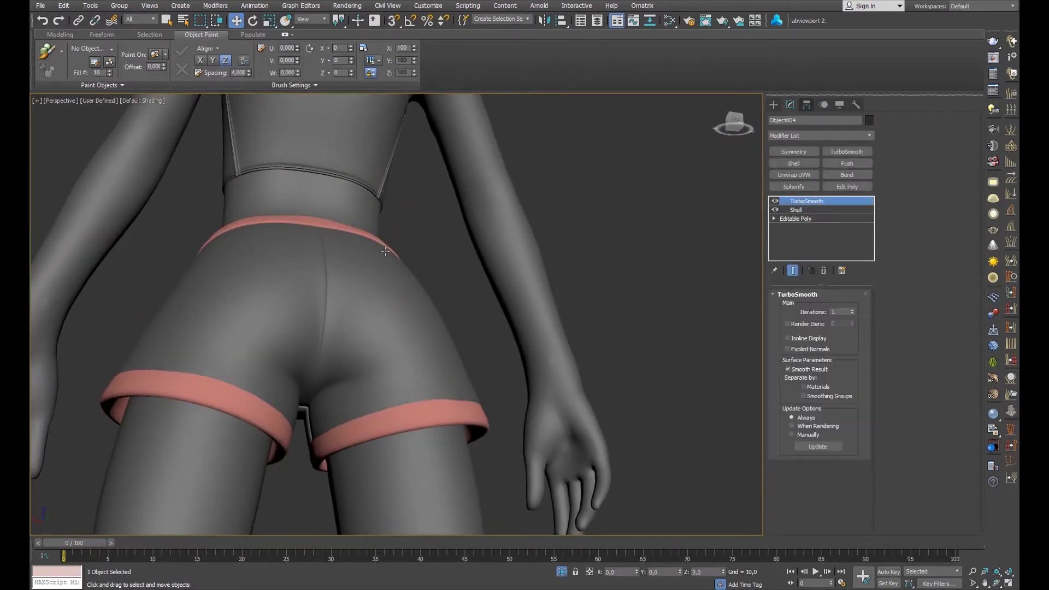
pyautogui.rightClick(814, 209)
pyautogui.click(432, 324)
pyautogui.click(819, 210)
pyautogui.rightClick(819, 211)
pyautogui.click(806, 201)
pyautogui.moveTo(601, 284)
pyautogui.keyDown('alt'); pyautogui.mouseDown(button='middle')
pyautogui.moveTo(491, 291)
pyautogui.moveTo(391, 265)
pyautogui.moveTo(547, 235)
pyautogui.mouseUp(button='middle'); pyautogui.keyUp('alt')
pyautogui.scroll(2, 574, 228)
pyautogui.keyDown('alt'); pyautogui.moveTo(406, 218); pyautogui.dragTo(765, 232, button='middle'); pyautogui.keyUp('alt')
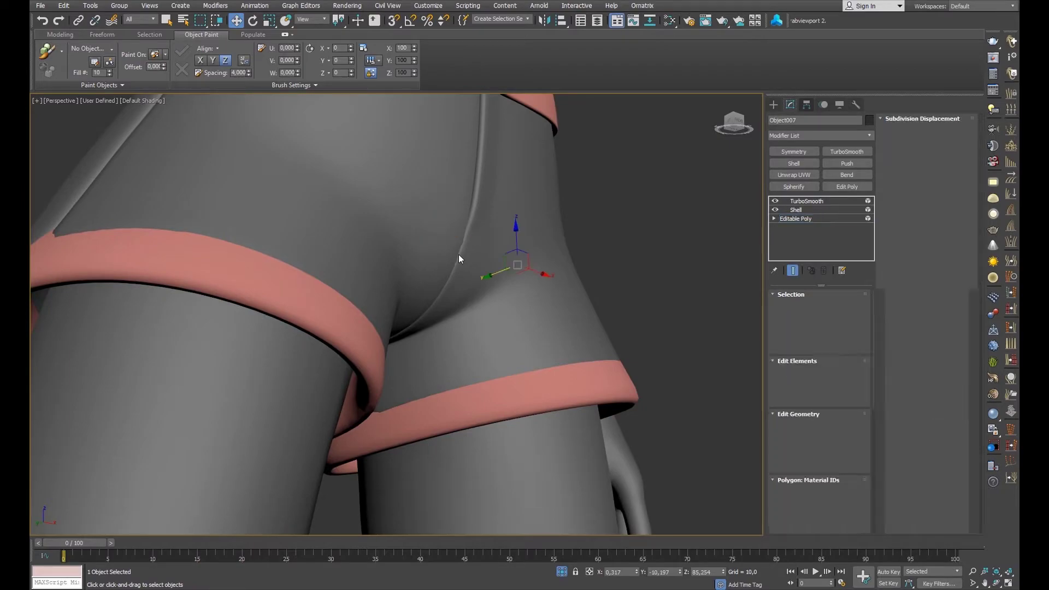
pyautogui.moveTo(470, 255)
pyautogui.mouseDown(button='middle')
pyautogui.moveTo(438, 253)
pyautogui.moveTo(452, 189)
pyautogui.mouseUp(button='middle')
pyautogui.press('F4')
pyautogui.press('F3')
pyautogui.scroll(3, 452, 189)
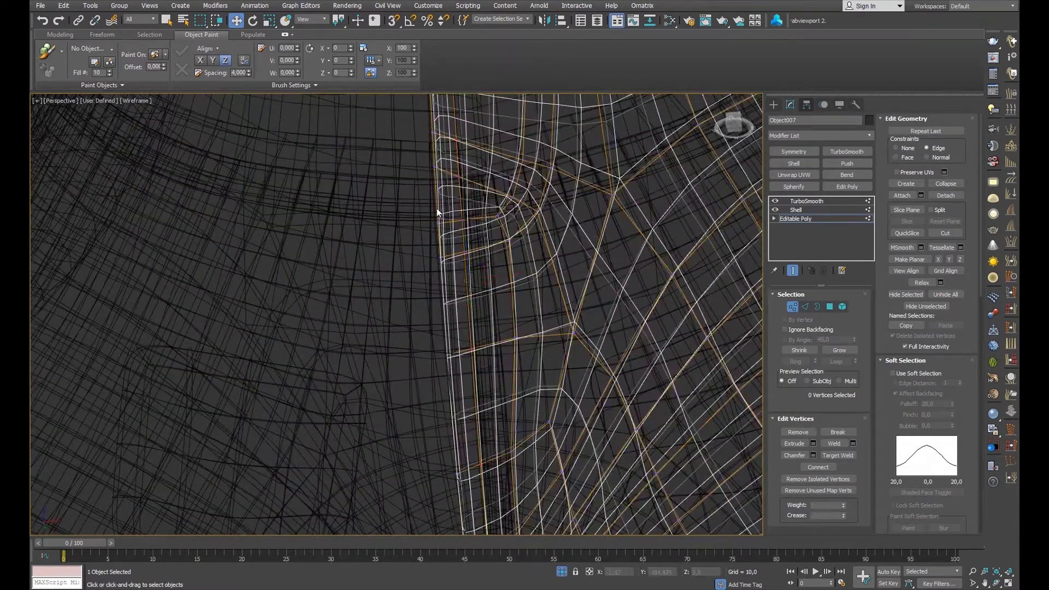
pyautogui.press('F3')
pyautogui.scroll(-5, 440, 263)
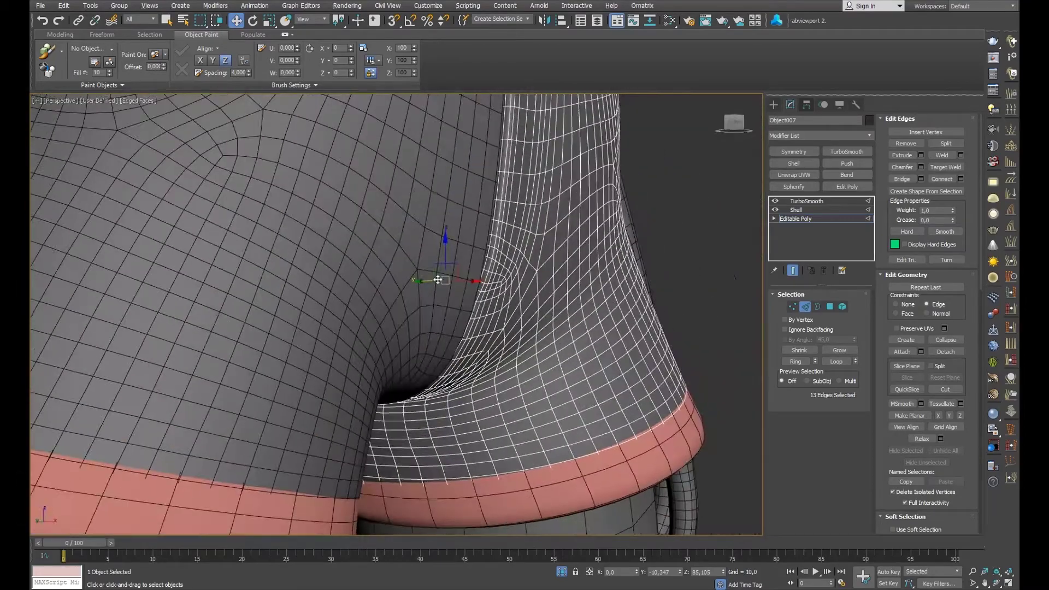
pyautogui.moveTo(431, 281)
pyautogui.keyDown('alt'); pyautogui.mouseDown(button='middle')
pyautogui.moveTo(493, 253)
pyautogui.moveTo(452, 251)
pyautogui.moveTo(417, 363)
pyautogui.moveTo(408, 292)
pyautogui.moveTo(432, 306)
pyautogui.mouseUp(button='middle'); pyautogui.keyUp('alt')
pyautogui.scroll(3, 431, 306)
pyautogui.click(775, 201)
pyautogui.click(774, 209)
pyautogui.moveTo(492, 274)
pyautogui.mouseDown(button='middle')
pyautogui.moveTo(535, 202)
pyautogui.moveTo(604, 206)
pyautogui.moveTo(599, 177)
pyautogui.moveTo(503, 277)
pyautogui.mouseUp(button='middle')
pyautogui.moveTo(297, 310)
pyautogui.keyDown('alt'); pyautogui.mouseDown(button='middle')
pyautogui.moveTo(379, 237)
pyautogui.moveTo(430, 273)
pyautogui.mouseUp(button='middle'); pyautogui.keyUp('alt')
pyautogui.press('1')
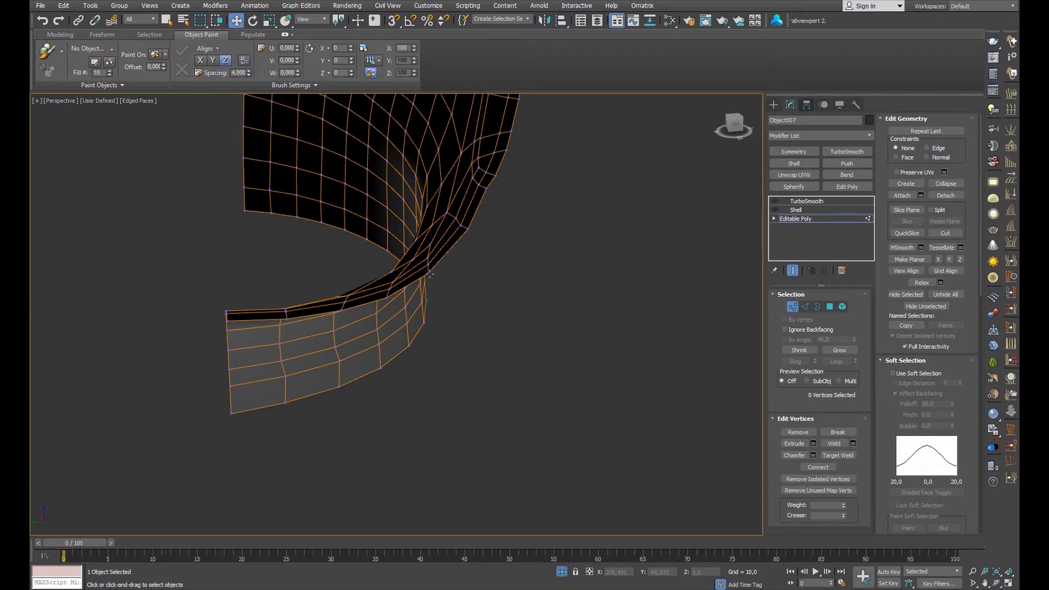
pyautogui.press('1')
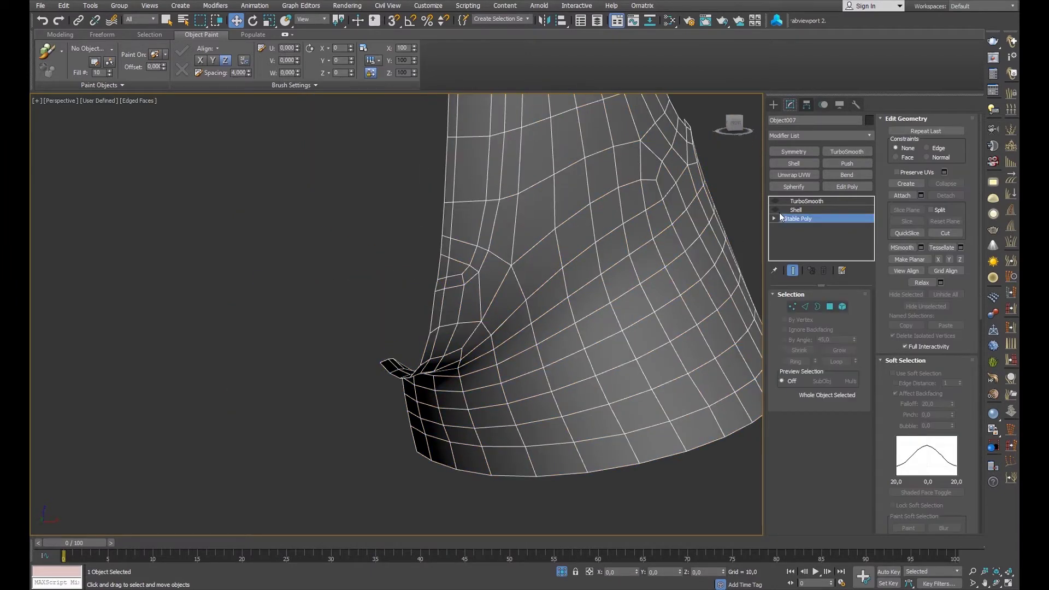
pyautogui.hotkey('alt', 'q')
pyautogui.scroll(-5, 548, 184)
pyautogui.press('F4')
pyautogui.moveTo(534, 262)
pyautogui.keyDown('alt'); pyautogui.mouseDown(button='middle')
pyautogui.moveTo(478, 176)
pyautogui.moveTo(434, 230)
pyautogui.moveTo(466, 246)
pyautogui.mouseUp(button='middle'); pyautogui.keyUp('alt')
pyautogui.press('F4')
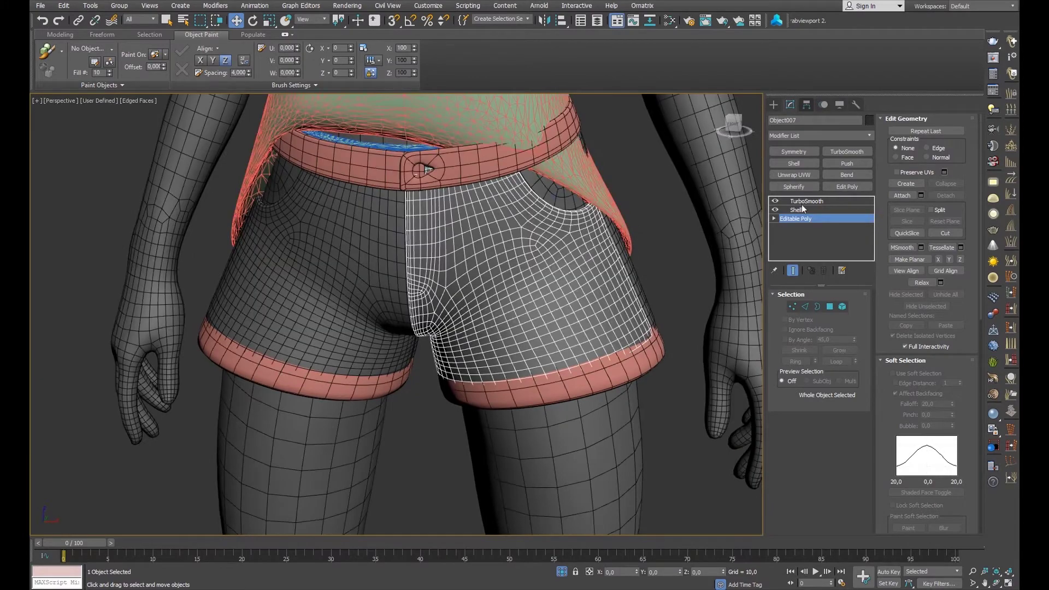
pyautogui.scroll(3, 402, 228)
pyautogui.click(805, 306)
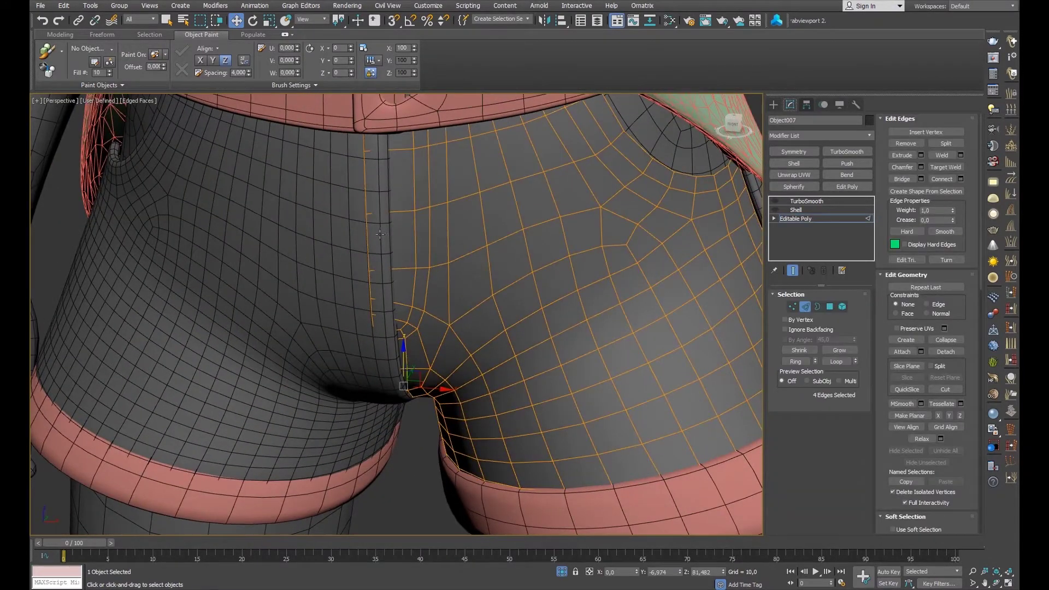
pyautogui.scroll(-2, 574, 239)
pyautogui.hotkey('alt', 'q')
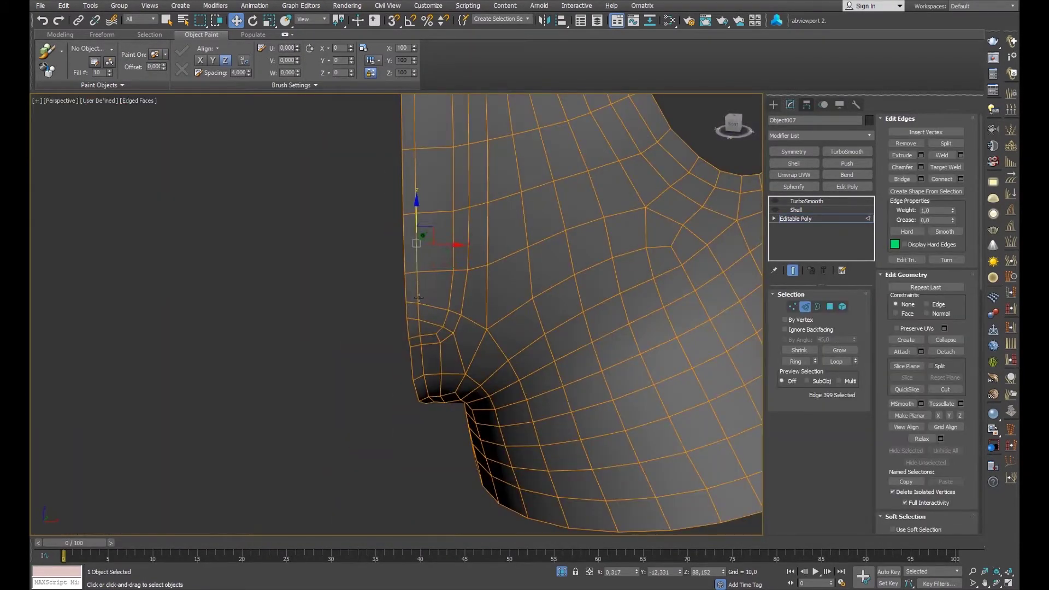
pyautogui.scroll(-2, 420, 263)
pyautogui.keyDown('ctrl'); pyautogui.click(419, 397); pyautogui.keyUp('ctrl')
pyautogui.moveTo(420, 397)
pyautogui.keyDown('alt'); pyautogui.mouseDown(button='middle')
pyautogui.moveTo(415, 381)
pyautogui.moveTo(413, 426)
pyautogui.mouseUp(button='middle'); pyautogui.keyUp('alt')
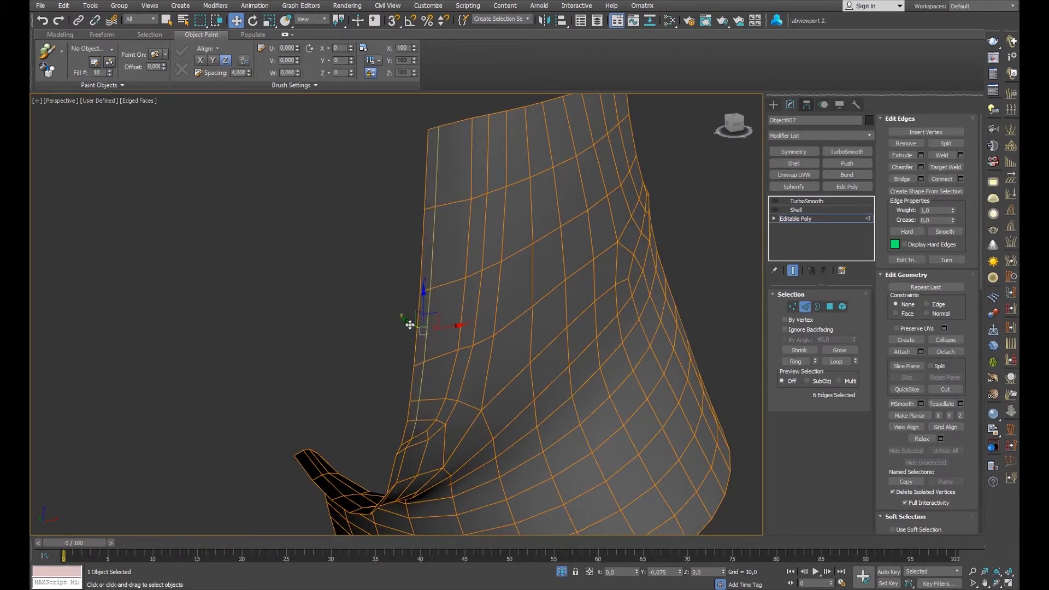
pyautogui.keyDown('alt'); pyautogui.moveTo(410, 325); pyautogui.dragTo(416, 284, button='middle'); pyautogui.keyUp('alt')
pyautogui.click(805, 307)
pyautogui.scroll(5, 509, 260)
pyautogui.rightClick(509, 260)
pyautogui.click(568, 188)
pyautogui.press('F4')
pyautogui.moveTo(460, 241)
pyautogui.keyDown('alt'); pyautogui.mouseDown(button='middle')
pyautogui.moveTo(438, 221)
pyautogui.moveTo(472, 296)
pyautogui.mouseUp(button='middle'); pyautogui.keyUp('alt')
pyautogui.scroll(-5, 438, 220)
pyautogui.press('F4')
pyautogui.press('F4')
pyautogui.scroll(5, 447, 228)
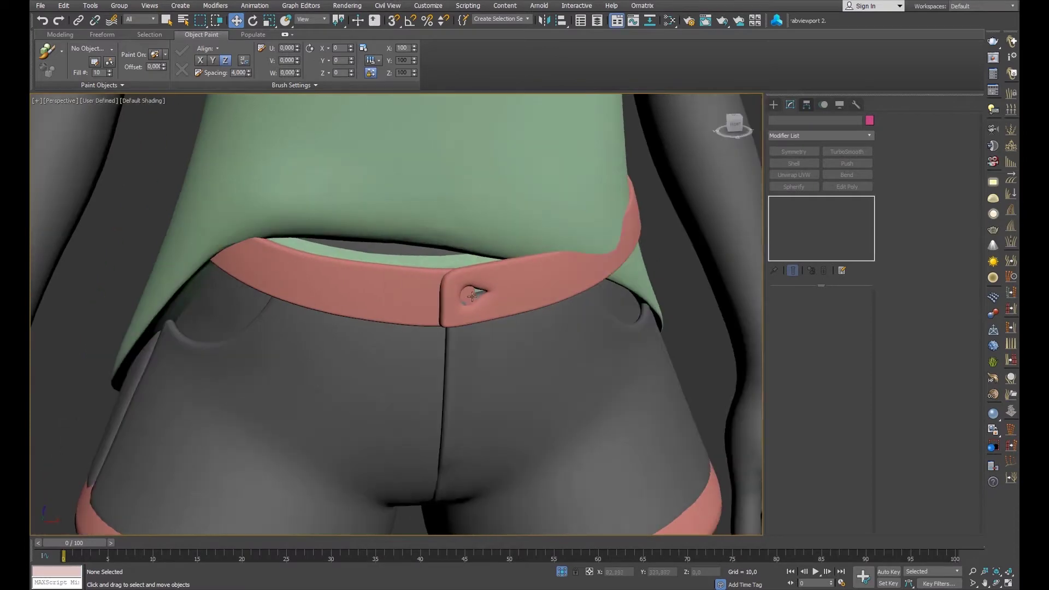
# Show edges, isolate the waistband and open its base mesh at vertex level near the buckle.
pyautogui.press('F4')
pyautogui.hotkey('alt', 'q')
pyautogui.keyDown('alt'); pyautogui.moveTo(472, 295); pyautogui.dragTo(768, 228, button='middle'); pyautogui.keyUp('alt')
pyautogui.click(795, 219)
pyautogui.press('2')
pyautogui.scroll(5, 425, 265)
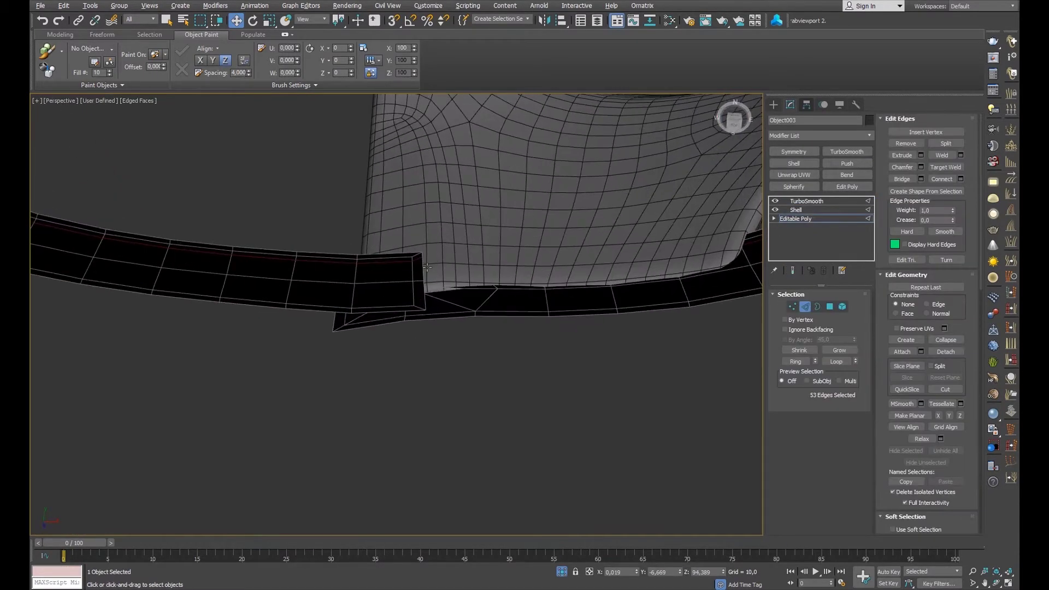
pyautogui.press('1')
pyautogui.keyDown('alt'); pyautogui.moveTo(596, 303); pyautogui.dragTo(413, 355, button='middle'); pyautogui.keyUp('alt')
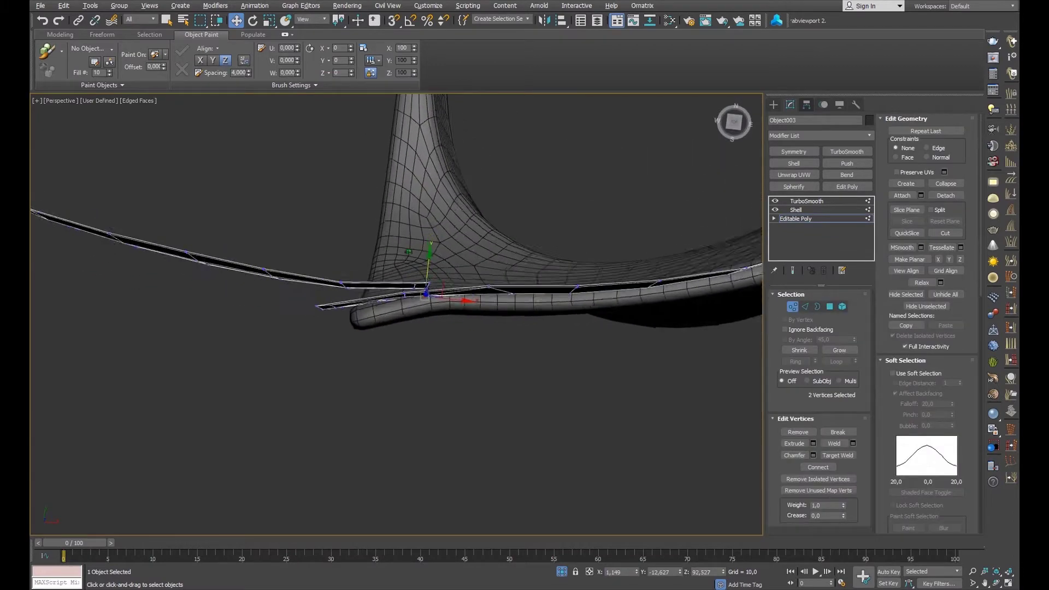
pyautogui.scroll(3, 413, 355)
pyautogui.scroll(3, 460, 343)
pyautogui.keyDown('alt'); pyautogui.moveTo(517, 347); pyautogui.dragTo(490, 270, button='middle'); pyautogui.keyUp('alt')
# With Show End Result on, tuck the buckle-corner vertices against the band and inspect them.
pyautogui.click(792, 271)
pyautogui.click(504, 312)
pyautogui.scroll(-5, 504, 308)
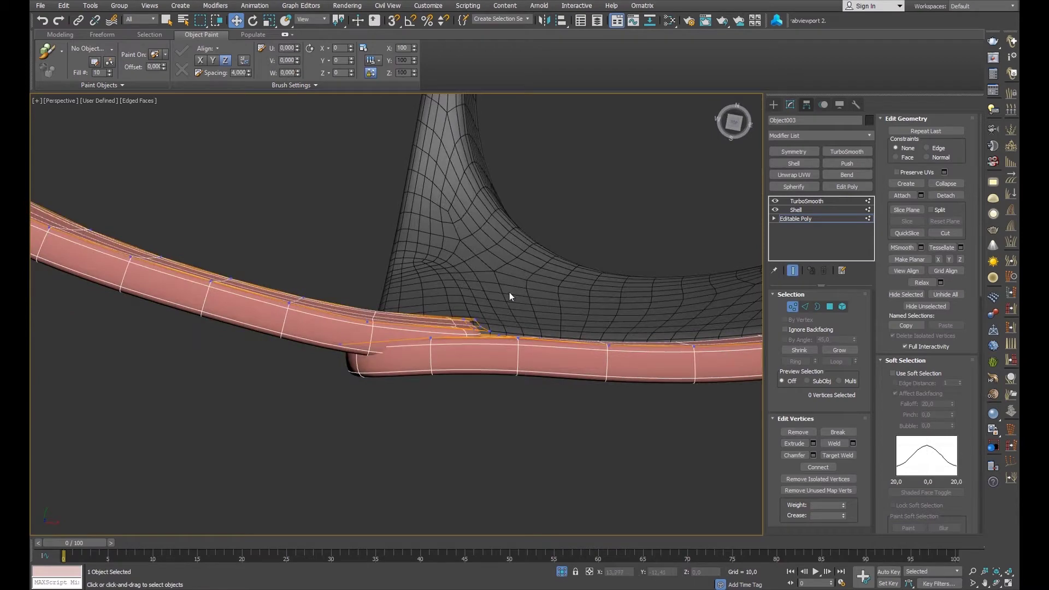
pyautogui.moveTo(487, 290); pyautogui.dragTo(503, 326)
pyautogui.keyDown('alt'); pyautogui.moveTo(504, 327); pyautogui.dragTo(484, 306, button='middle'); pyautogui.keyUp('alt')
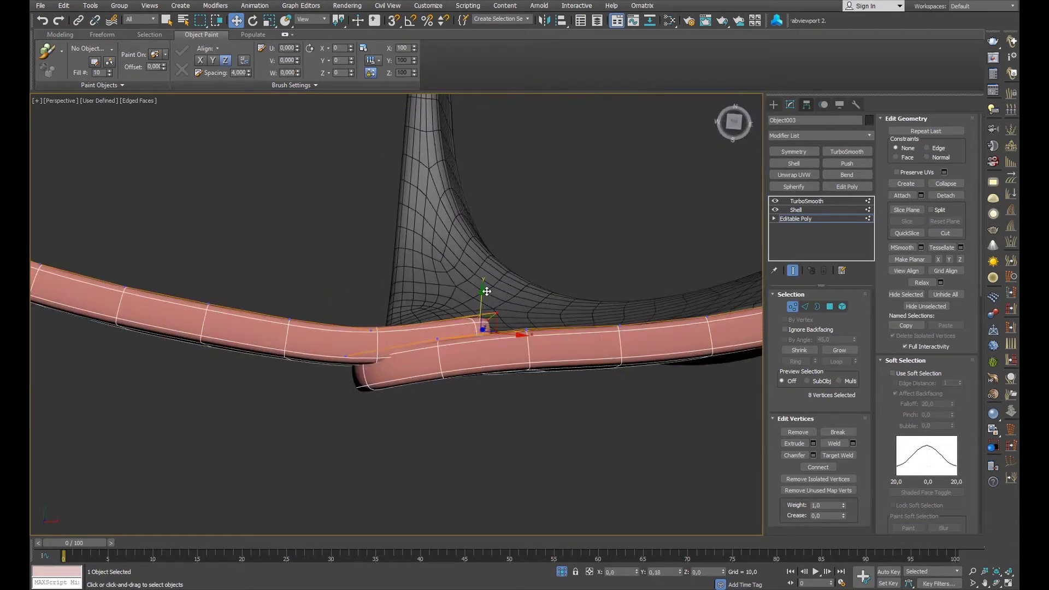
pyautogui.moveTo(547, 316)
pyautogui.keyDown('alt'); pyautogui.mouseDown(button='middle')
pyautogui.moveTo(522, 232)
pyautogui.moveTo(538, 303)
pyautogui.mouseUp(button='middle'); pyautogui.keyUp('alt')
pyautogui.keyDown('alt'); pyautogui.moveTo(405, 271); pyautogui.dragTo(395, 269, button='middle'); pyautogui.keyUp('alt')
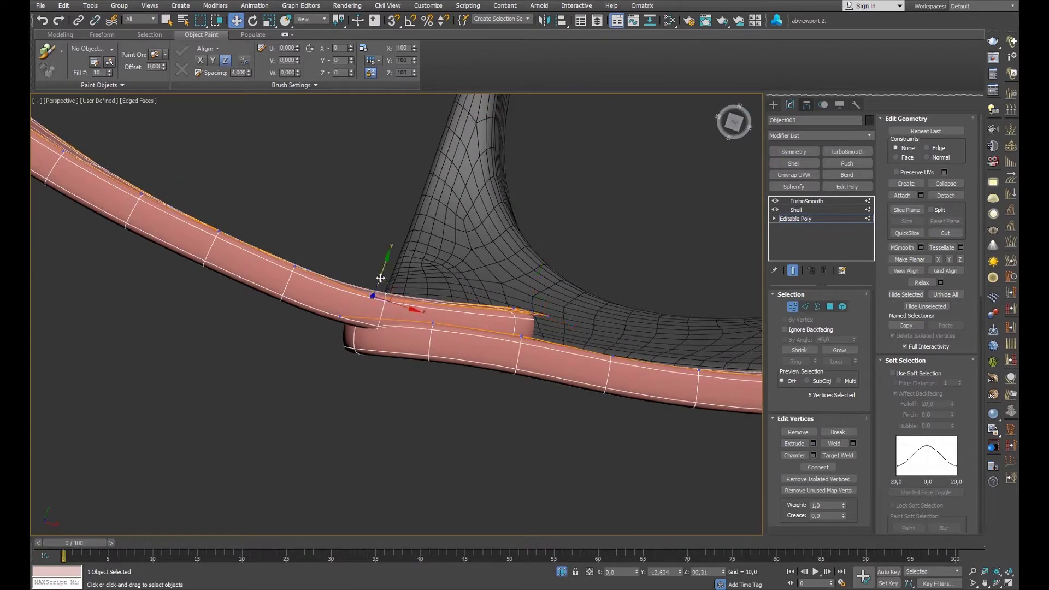
pyautogui.moveTo(409, 270)
pyautogui.keyDown('alt'); pyautogui.mouseDown(button='middle')
pyautogui.moveTo(510, 215)
pyautogui.moveTo(590, 213)
pyautogui.mouseUp(button='middle'); pyautogui.keyUp('alt')
pyautogui.keyDown('alt'); pyautogui.moveTo(673, 278); pyautogui.dragTo(703, 250, button='middle'); pyautogui.keyUp('alt')
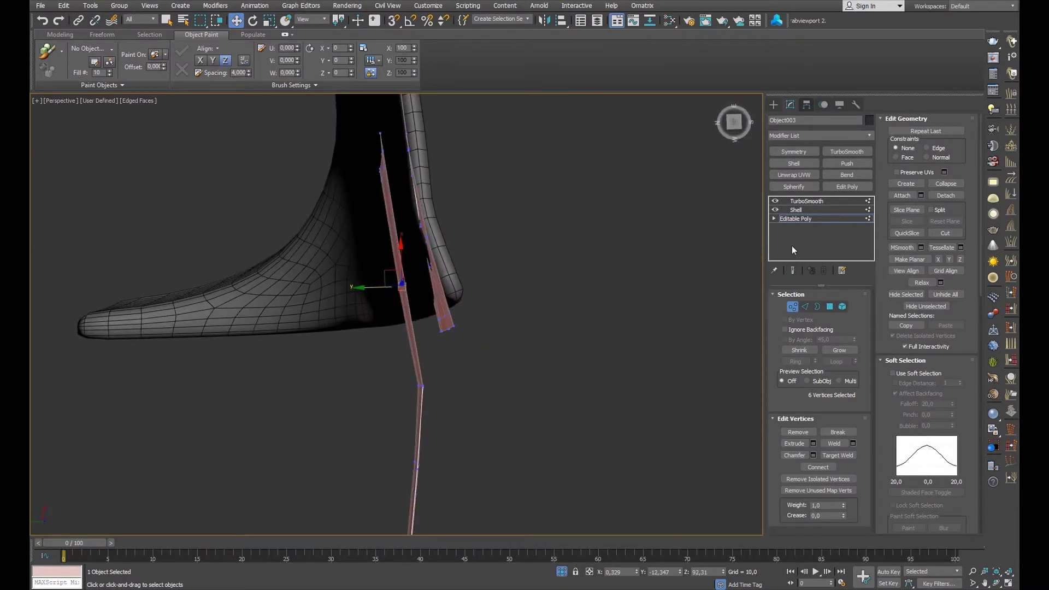
pyautogui.moveTo(473, 275)
pyautogui.keyDown('alt'); pyautogui.mouseDown(button='middle')
pyautogui.moveTo(387, 262)
pyautogui.moveTo(425, 200)
pyautogui.mouseUp(button='middle'); pyautogui.keyUp('alt')
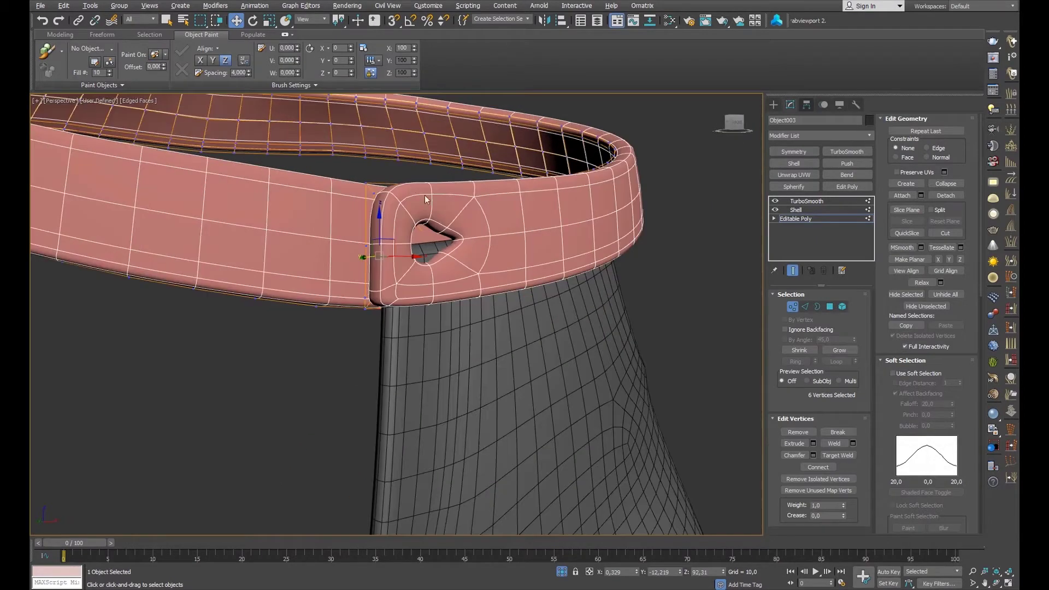
pyautogui.moveTo(701, 306)
pyautogui.keyDown('alt'); pyautogui.mouseDown(button='middle')
pyautogui.moveTo(540, 229)
pyautogui.moveTo(474, 217)
pyautogui.mouseUp(button='middle'); pyautogui.keyUp('alt')
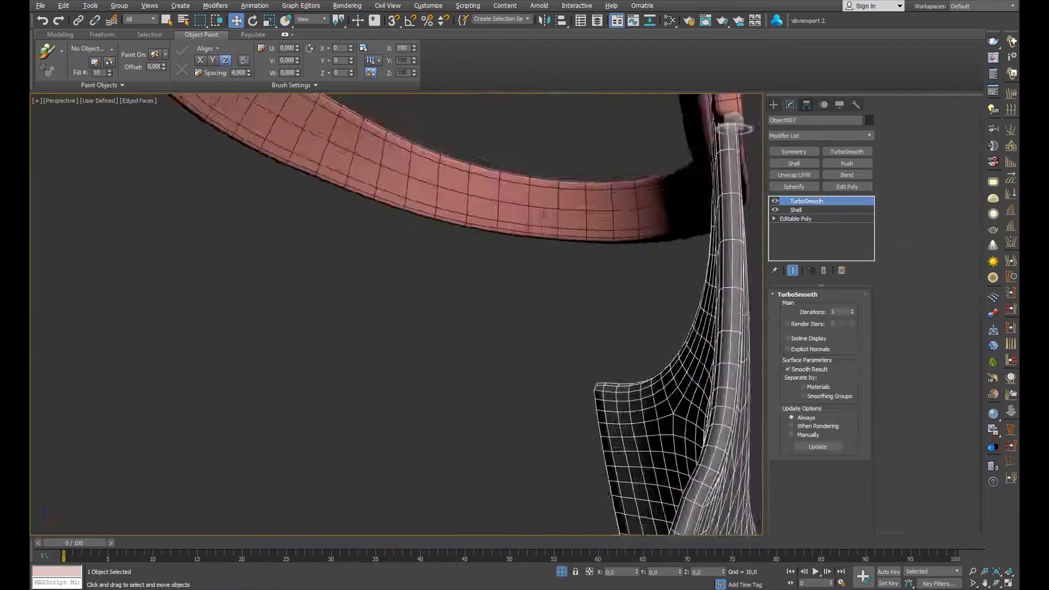
pyautogui.keyDown('alt'); pyautogui.moveTo(543, 214); pyautogui.dragTo(476, 242, button='middle'); pyautogui.keyUp('alt')
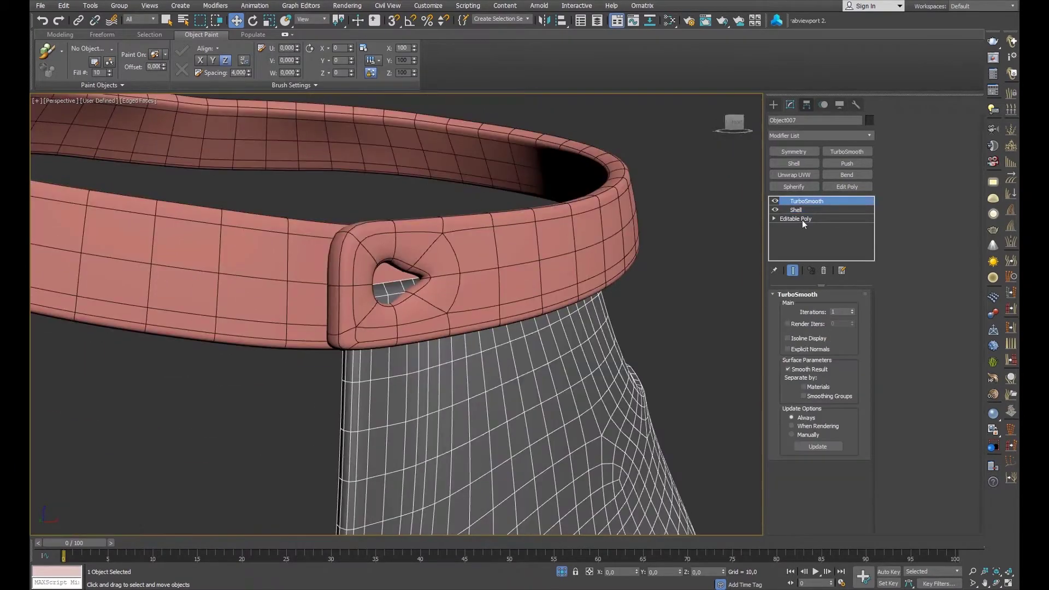
# Open Object007's base mesh at vertex level, checking the edge under the buckle in wireframe.
pyautogui.click(800, 218)
pyautogui.press('1')
pyautogui.scroll(-3, 493, 273)
pyautogui.scroll(5, 296, 283)
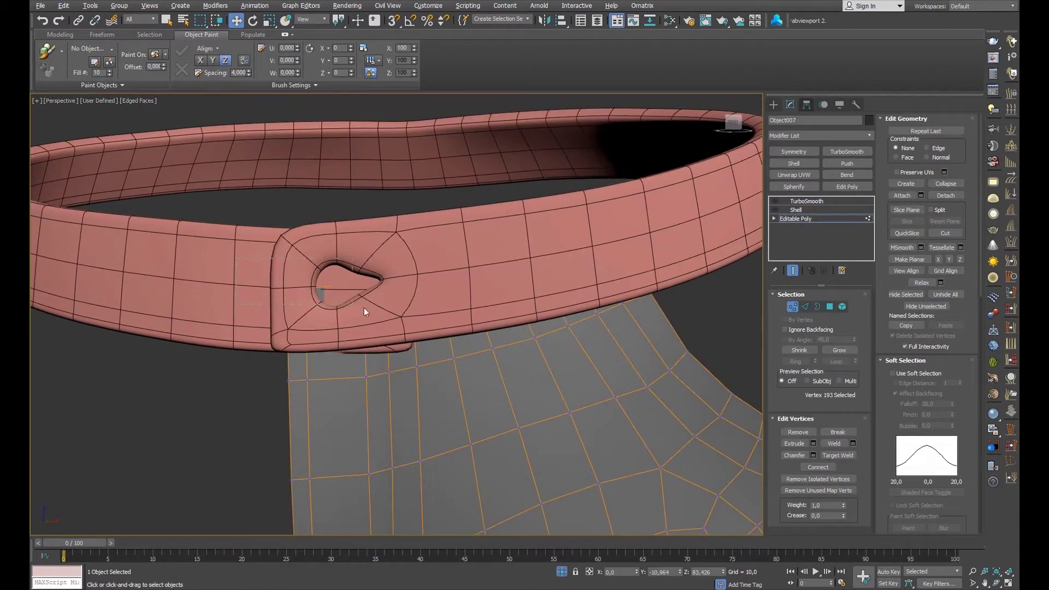
pyautogui.press('F3')
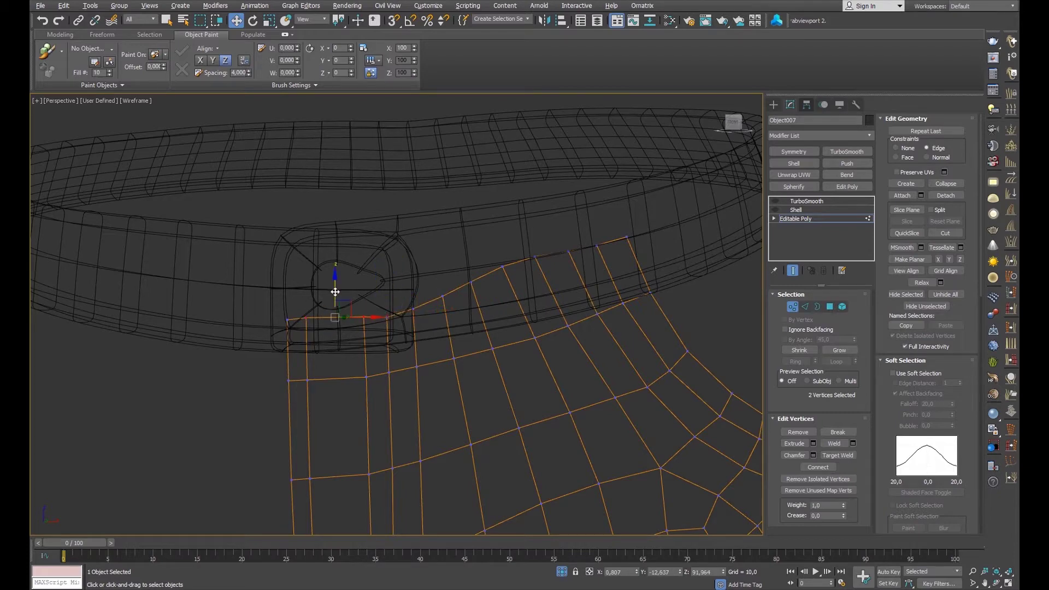
pyautogui.press('F3')
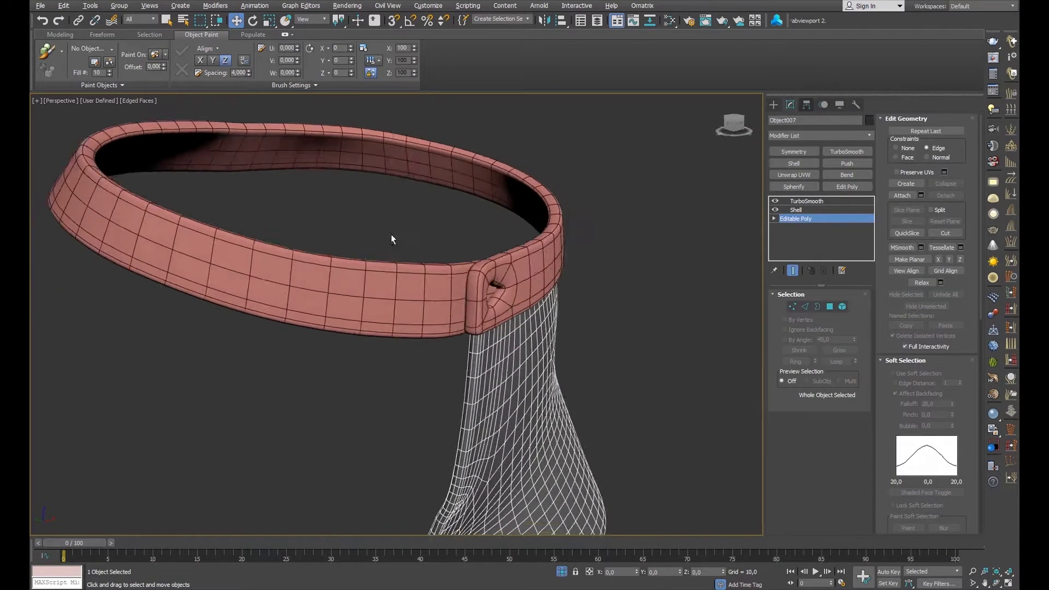
# Hide the green top, select the shorts and open their base mesh for editing.
pyautogui.press('F4')
pyautogui.scroll(3, 418, 179)
pyautogui.moveTo(418, 179)
pyautogui.keyDown('alt'); pyautogui.mouseDown(button='middle')
pyautogui.moveTo(323, 207)
pyautogui.moveTo(452, 232)
pyautogui.moveTo(262, 159)
pyautogui.moveTo(452, 129)
pyautogui.moveTo(415, 245)
pyautogui.moveTo(494, 321)
pyautogui.moveTo(474, 262)
pyautogui.moveTo(552, 230)
pyautogui.mouseUp(button='middle'); pyautogui.keyUp('alt')
pyautogui.rightClick(451, 232)
pyautogui.click(492, 202)
pyautogui.scroll(5, 415, 245)
pyautogui.click(493, 322)
pyautogui.press('F4')
pyautogui.click(798, 219)
# Isolate the waistband and select the column of vertices under the buckle.
pyautogui.click(295, 350)
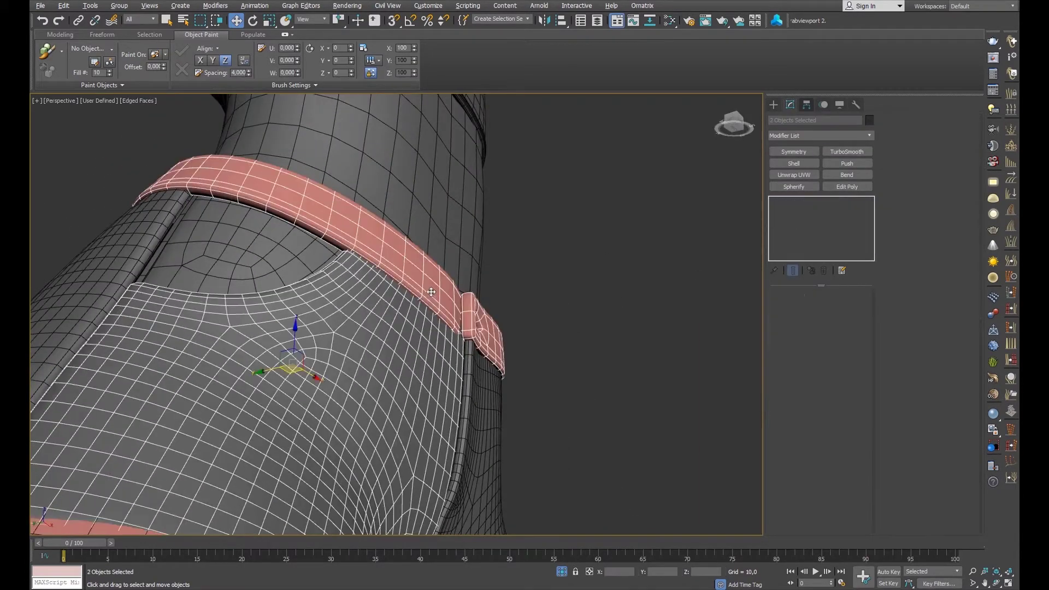
pyautogui.hotkey('alt', 'q')
pyautogui.scroll(5, 485, 413)
pyautogui.hotkey('ctrl', 'z')
pyautogui.keyDown('alt'); pyautogui.moveTo(720, 269); pyautogui.dragTo(448, 230, button='middle'); pyautogui.keyUp('alt')
pyautogui.press('F3')
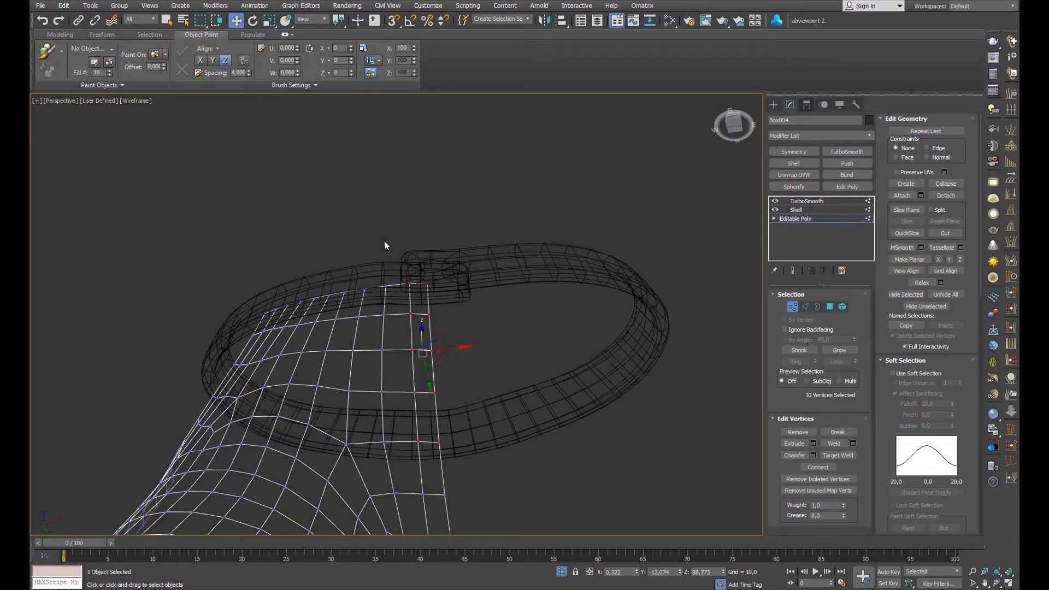
pyautogui.press('F3')
pyautogui.keyDown('alt'); pyautogui.moveTo(384, 241); pyautogui.dragTo(405, 256, button='middle'); pyautogui.keyUp('alt')
pyautogui.scroll(-2, 410, 392)
pyautogui.moveTo(409, 392)
pyautogui.keyDown('alt'); pyautogui.mouseDown(button='middle')
pyautogui.moveTo(432, 296)
pyautogui.moveTo(401, 338)
pyautogui.mouseUp(button='middle'); pyautogui.keyUp('alt')
pyautogui.scroll(-2, 401, 337)
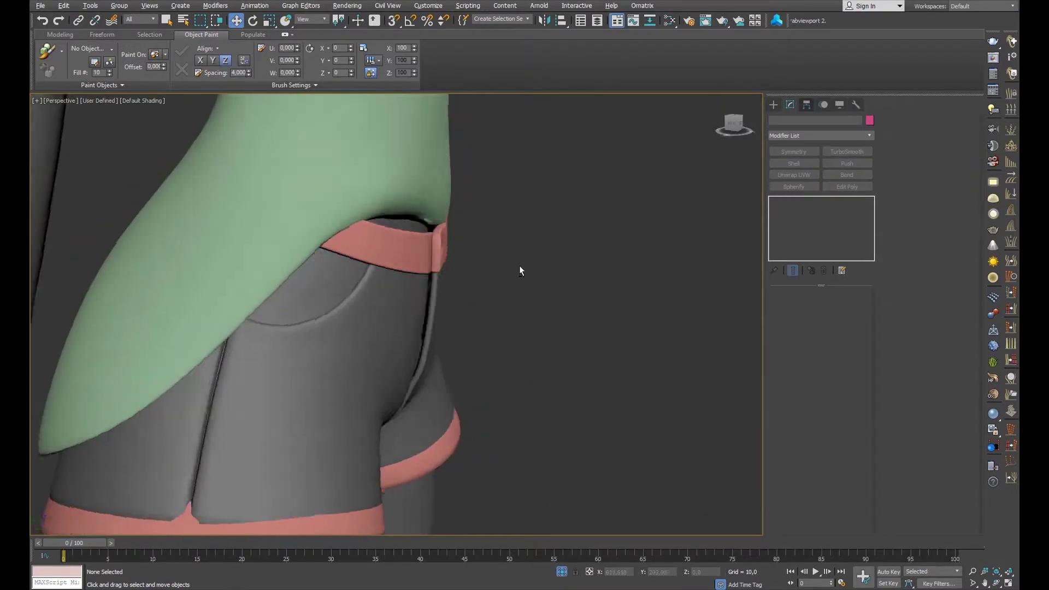
pyautogui.moveTo(519, 266)
pyautogui.keyDown('alt'); pyautogui.mouseDown(button='middle')
pyautogui.moveTo(531, 273)
pyautogui.moveTo(510, 307)
pyautogui.moveTo(397, 264)
pyautogui.moveTo(421, 284)
pyautogui.moveTo(446, 252)
pyautogui.mouseUp(button='middle'); pyautogui.keyUp('alt')
pyautogui.scroll(-5, 396, 264)
# Hide the shirt and select the belt at vertex level.
pyautogui.rightClick(481, 206)
pyautogui.click(577, 162)
pyautogui.moveTo(577, 162)
pyautogui.keyDown('alt'); pyautogui.mouseDown(button='middle')
pyautogui.moveTo(520, 234)
pyautogui.moveTo(475, 257)
pyautogui.moveTo(425, 249)
pyautogui.moveTo(437, 300)
pyautogui.mouseUp(button='middle'); pyautogui.keyUp('alt')
pyautogui.scroll(5, 438, 218)
pyautogui.scroll(3, 494, 252)
pyautogui.scroll(6, 431, 273)
pyautogui.click(447, 299)
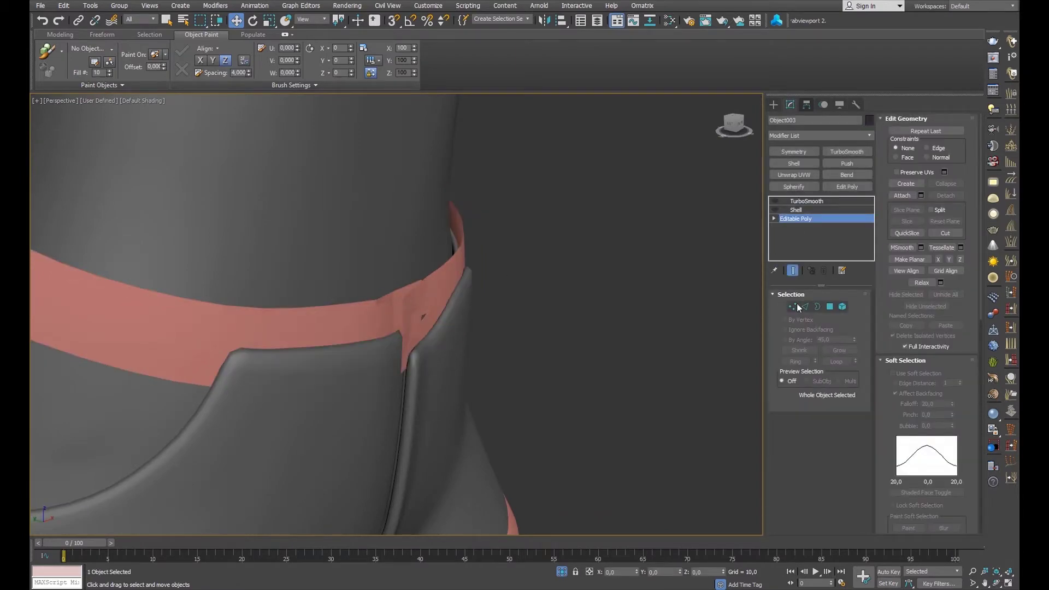
pyautogui.press('1')
# Adjust a vertex on the belt's buckle tab.
pyautogui.moveTo(394, 322)
pyautogui.keyDown('alt'); pyautogui.mouseDown(button='middle')
pyautogui.moveTo(352, 288)
pyautogui.moveTo(589, 222)
pyautogui.moveTo(379, 284)
pyautogui.moveTo(274, 260)
pyautogui.moveTo(352, 243)
pyautogui.moveTo(445, 247)
pyautogui.moveTo(414, 304)
pyautogui.moveTo(492, 228)
pyautogui.moveTo(796, 308)
pyautogui.mouseUp(button='middle'); pyautogui.keyUp('alt')
pyautogui.scroll(-5, 601, 224)
pyautogui.moveTo(601, 224)
pyautogui.keyDown('alt'); pyautogui.mouseDown(button='middle')
pyautogui.moveTo(451, 253)
pyautogui.moveTo(462, 285)
pyautogui.moveTo(579, 241)
pyautogui.moveTo(597, 265)
pyautogui.moveTo(519, 257)
pyautogui.moveTo(465, 233)
pyautogui.mouseUp(button='middle'); pyautogui.keyUp('alt')
pyautogui.scroll(5, 465, 233)
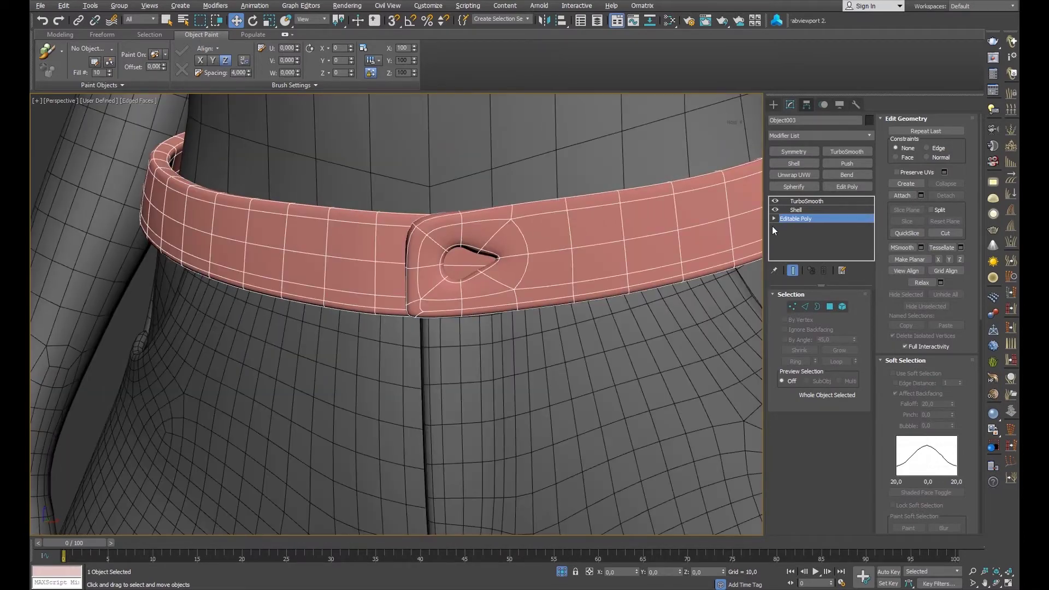
pyautogui.click(795, 307)
pyautogui.scroll(3, 510, 259)
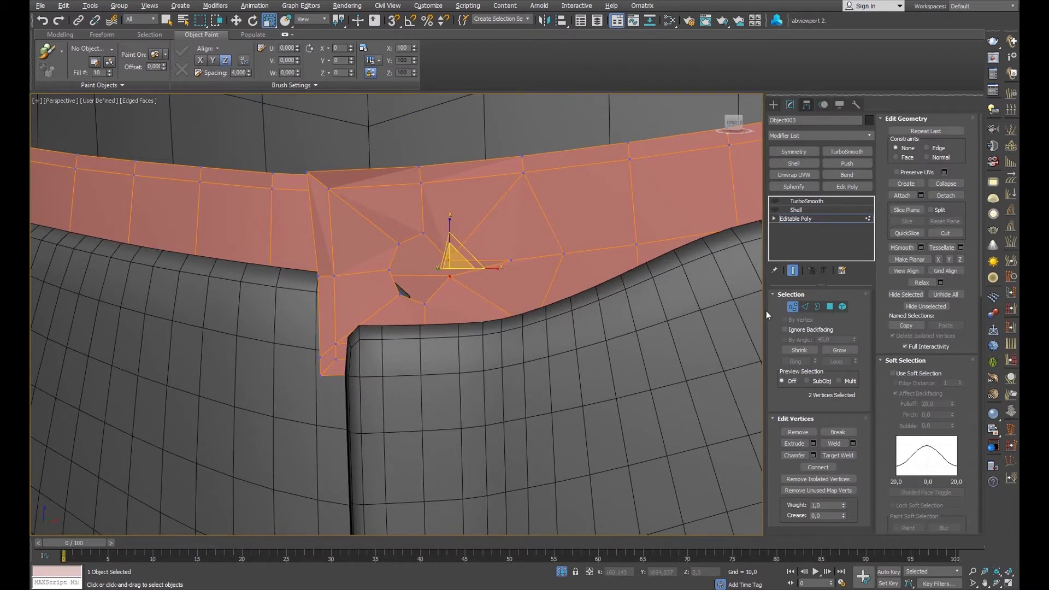
# Exit editing, deselect everything and zoom out to the whole character.
pyautogui.click(775, 212)
pyautogui.scroll(-5, 104, 237)
pyautogui.click(103, 237)
pyautogui.moveTo(103, 236)
pyautogui.keyDown('alt'); pyautogui.mouseDown(button='middle')
pyautogui.moveTo(451, 238)
pyautogui.moveTo(455, 312)
pyautogui.moveTo(351, 279)
pyautogui.moveTo(384, 267)
pyautogui.moveTo(371, 237)
pyautogui.moveTo(520, 253)
pyautogui.moveTo(533, 240)
pyautogui.moveTo(546, 246)
pyautogui.mouseUp(button='middle'); pyautogui.keyUp('alt')
pyautogui.scroll(4, 352, 279)
pyautogui.scroll(-8, 533, 243)
pyautogui.scroll(-2, 546, 246)
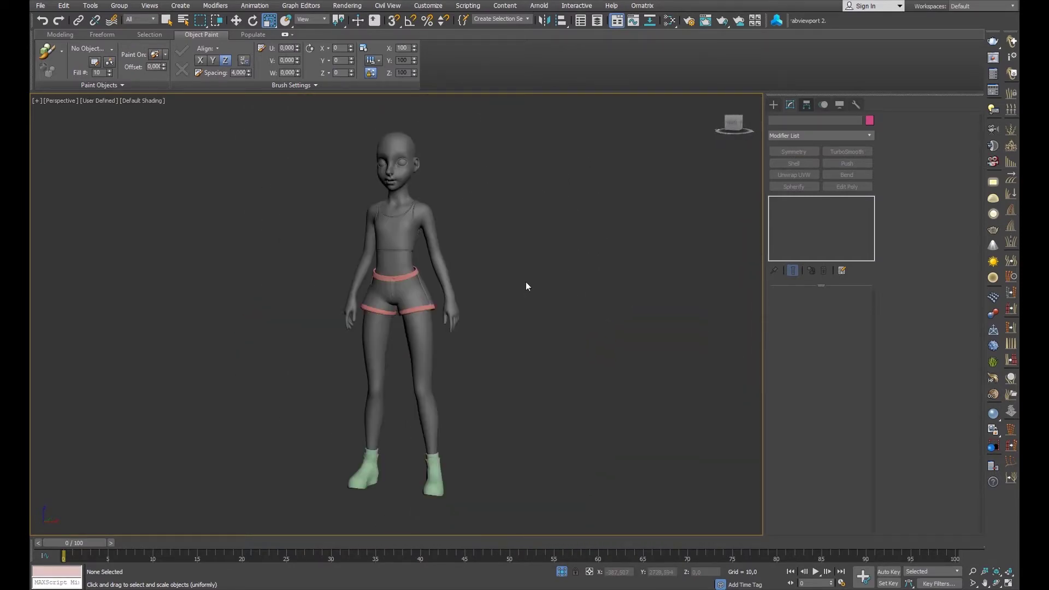
pyautogui.scroll(4, 543, 267)
pyautogui.scroll(3, 542, 267)
pyautogui.moveTo(543, 268)
pyautogui.keyDown('alt'); pyautogui.mouseDown(button='middle')
pyautogui.moveTo(573, 206)
pyautogui.moveTo(475, 283)
pyautogui.mouseUp(button='middle'); pyautogui.keyUp('alt')
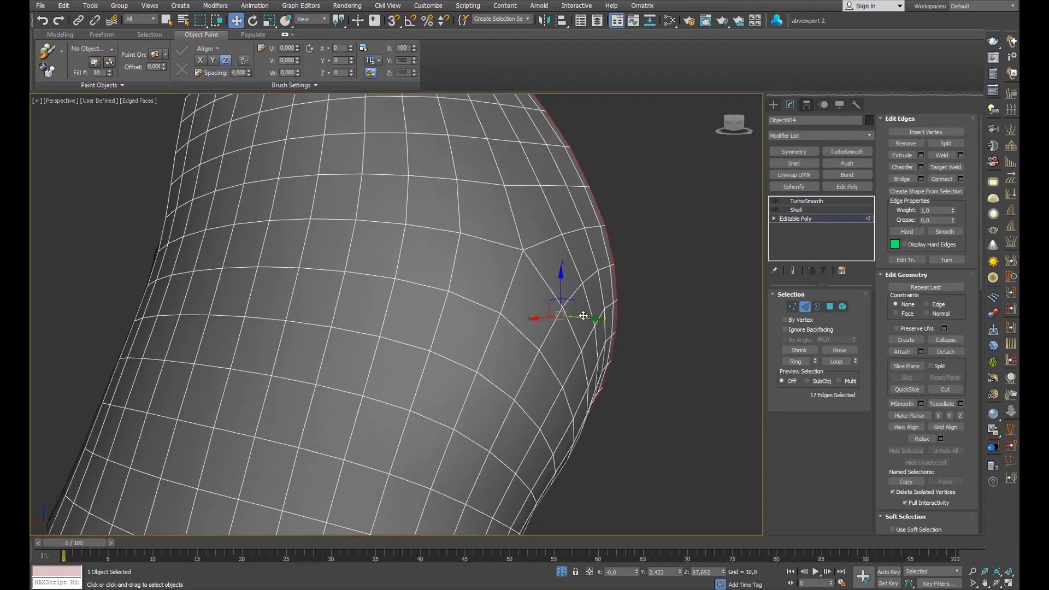
pyautogui.keyDown('alt'); pyautogui.moveTo(584, 316); pyautogui.dragTo(558, 243, button='middle'); pyautogui.keyUp('alt')
pyautogui.keyDown('alt'); pyautogui.moveTo(569, 402); pyautogui.dragTo(568, 403); pyautogui.keyUp('alt')
pyautogui.moveTo(568, 403)
pyautogui.keyDown('alt'); pyautogui.mouseDown(button='middle')
pyautogui.moveTo(549, 343)
pyautogui.moveTo(445, 241)
pyautogui.moveTo(371, 230)
pyautogui.moveTo(504, 175)
pyautogui.moveTo(240, 374)
pyautogui.moveTo(723, 346)
pyautogui.moveTo(522, 283)
pyautogui.moveTo(507, 322)
pyautogui.mouseUp(button='middle'); pyautogui.keyUp('alt')
pyautogui.press('1')
pyautogui.click(714, 218)
pyautogui.keyDown('alt'); pyautogui.moveTo(715, 217); pyautogui.dragTo(562, 230, button='middle'); pyautogui.keyUp('alt')
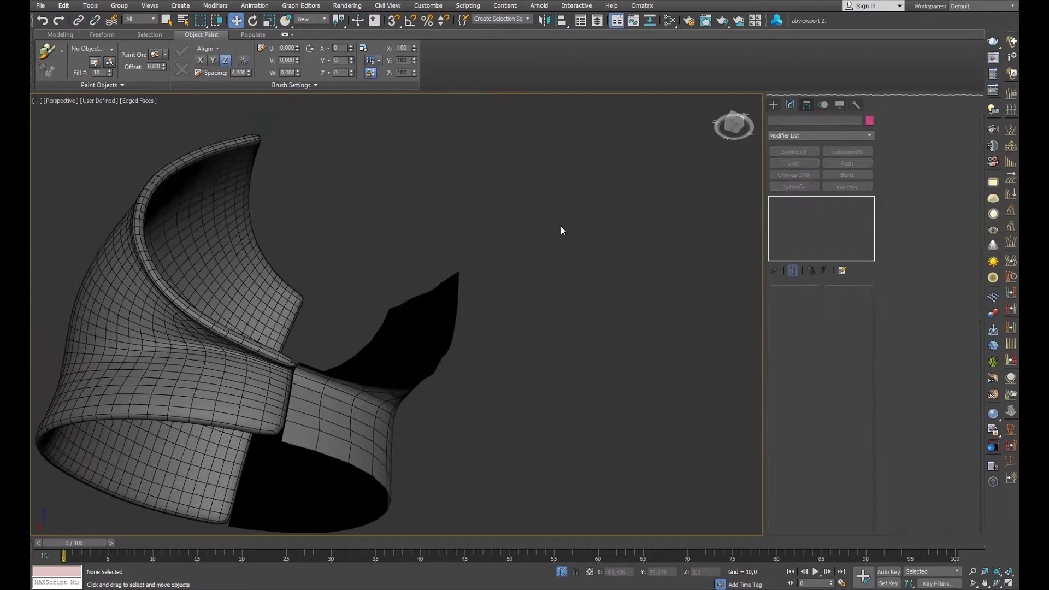
pyautogui.click(512, 201)
pyautogui.keyDown('alt'); pyautogui.moveTo(513, 201); pyautogui.dragTo(590, 263, button='middle'); pyautogui.keyUp('alt')
pyautogui.rightClick(333, 257)
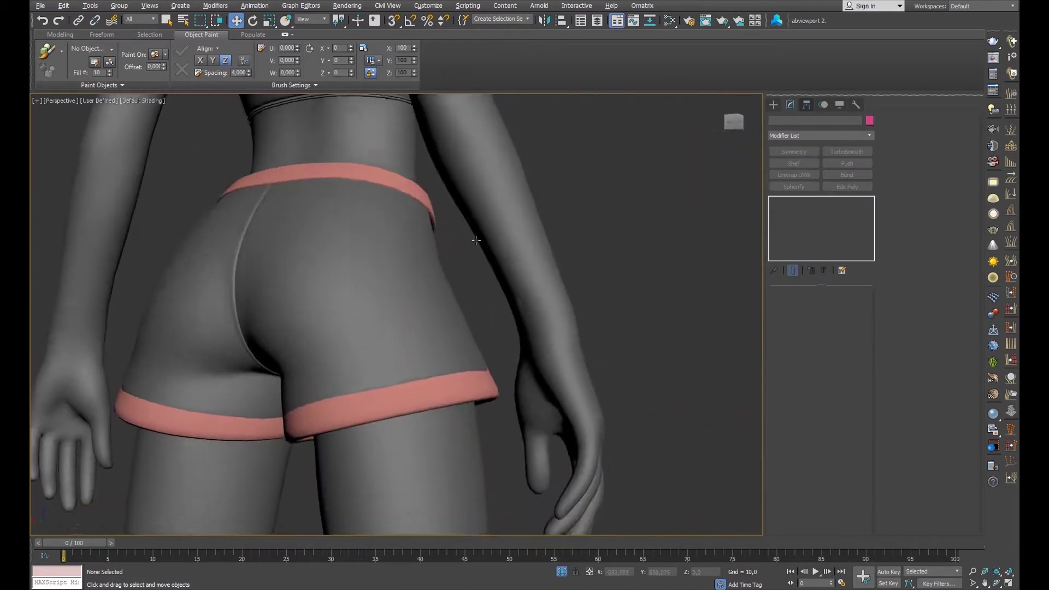
pyautogui.scroll(-3, 476, 241)
pyautogui.scroll(-5, 476, 240)
pyautogui.keyDown('alt'); pyautogui.moveTo(476, 240); pyautogui.dragTo(501, 316, button='middle'); pyautogui.keyUp('alt')
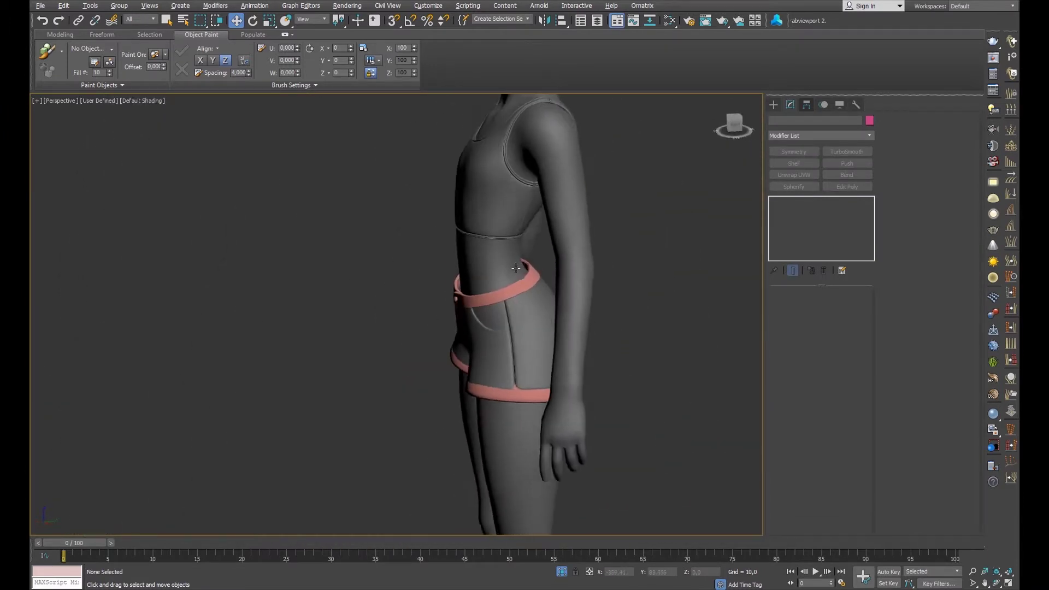
pyautogui.scroll(3, 501, 315)
pyautogui.scroll(5, 521, 357)
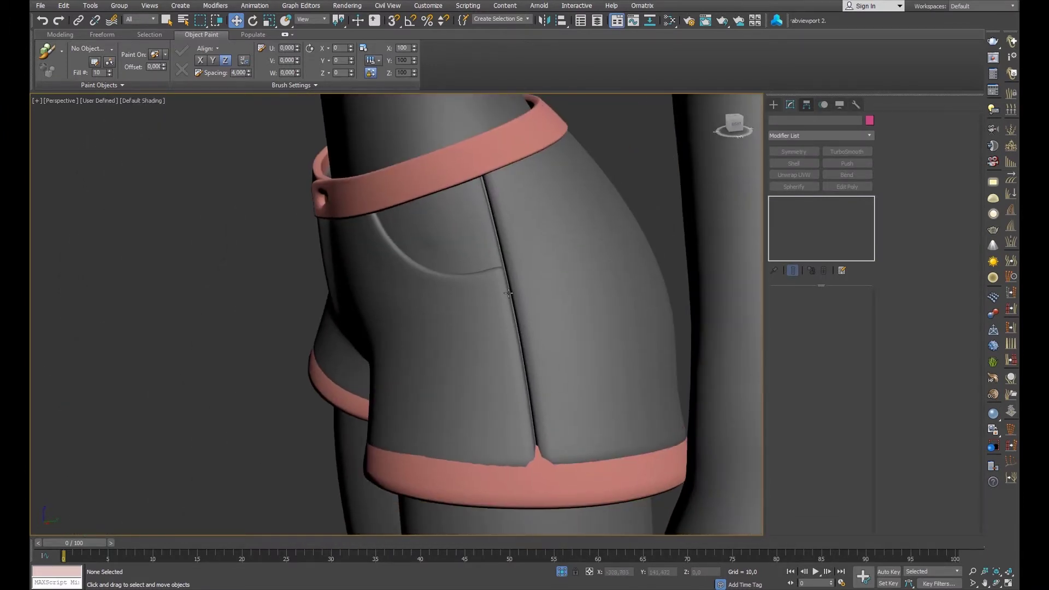
pyautogui.moveTo(510, 265)
pyautogui.keyDown('alt'); pyautogui.mouseDown(button='middle')
pyautogui.moveTo(651, 248)
pyautogui.moveTo(409, 257)
pyautogui.mouseUp(button='middle'); pyautogui.keyUp('alt')
pyautogui.press('F4')
pyautogui.scroll(-2, 663, 221)
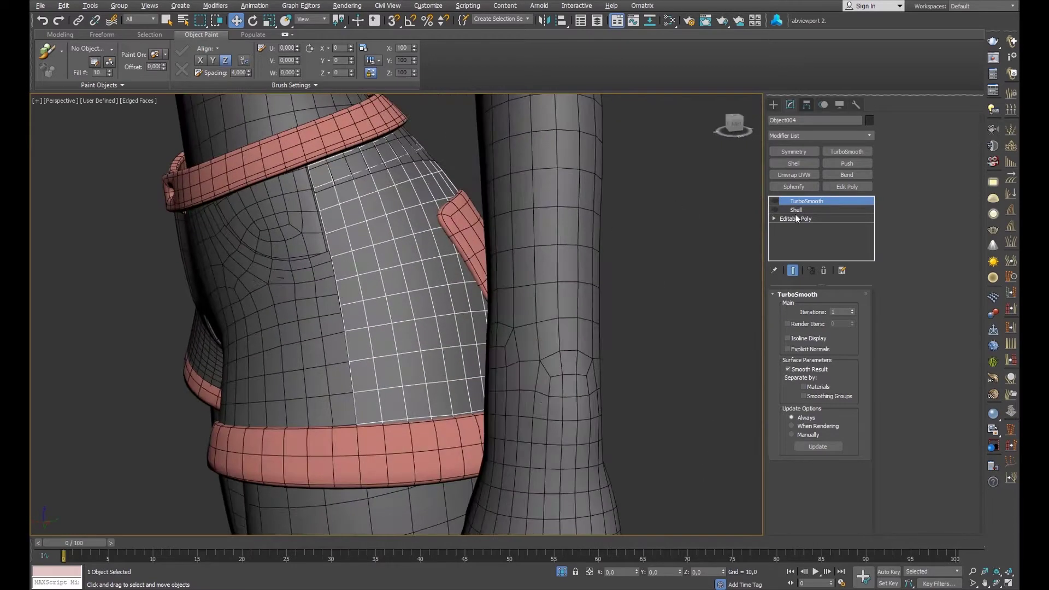
pyautogui.click(787, 218)
pyautogui.doubleClick(331, 244)
pyautogui.keyDown('alt'); pyautogui.moveTo(330, 243); pyautogui.dragTo(425, 279, button='middle'); pyautogui.keyUp('alt')
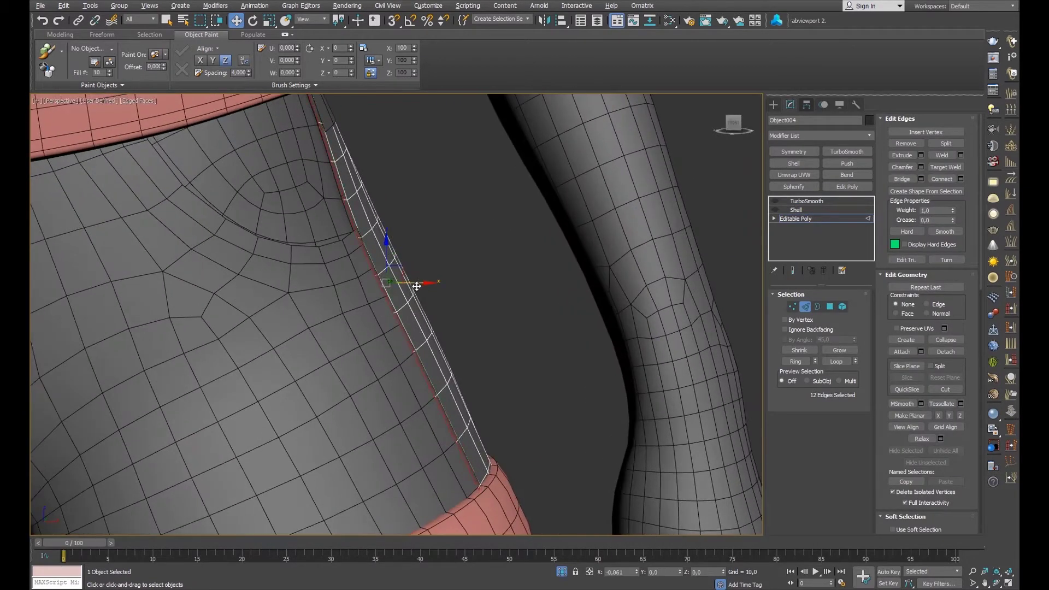
pyautogui.moveTo(415, 286)
pyautogui.keyDown('alt'); pyautogui.mouseDown(button='middle')
pyautogui.moveTo(345, 265)
pyautogui.moveTo(451, 251)
pyautogui.mouseUp(button='middle'); pyautogui.keyUp('alt')
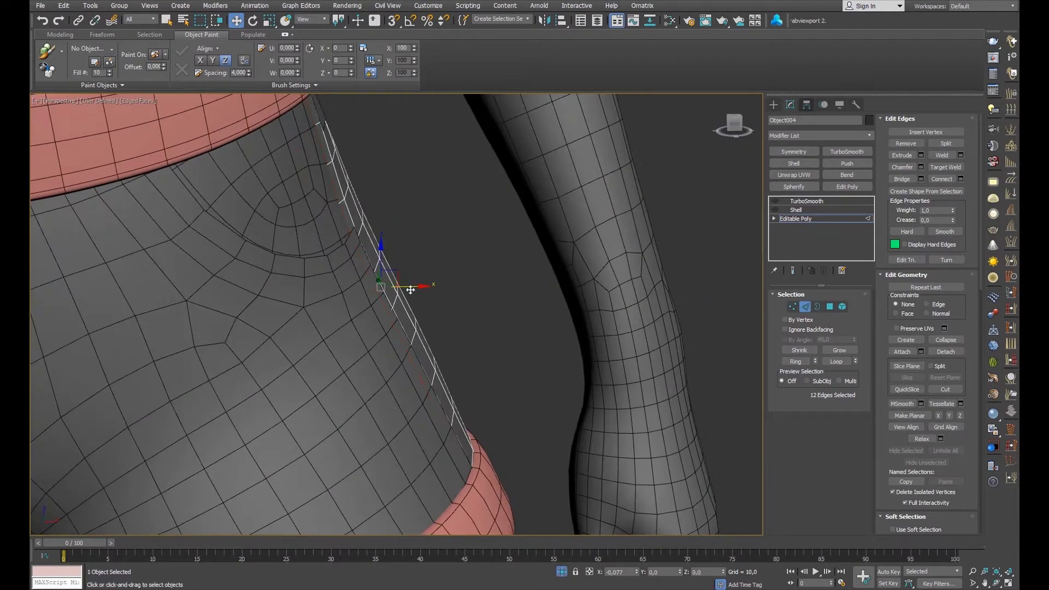
pyautogui.keyDown('alt'); pyautogui.moveTo(612, 274); pyautogui.dragTo(383, 306, button='middle'); pyautogui.keyUp('alt')
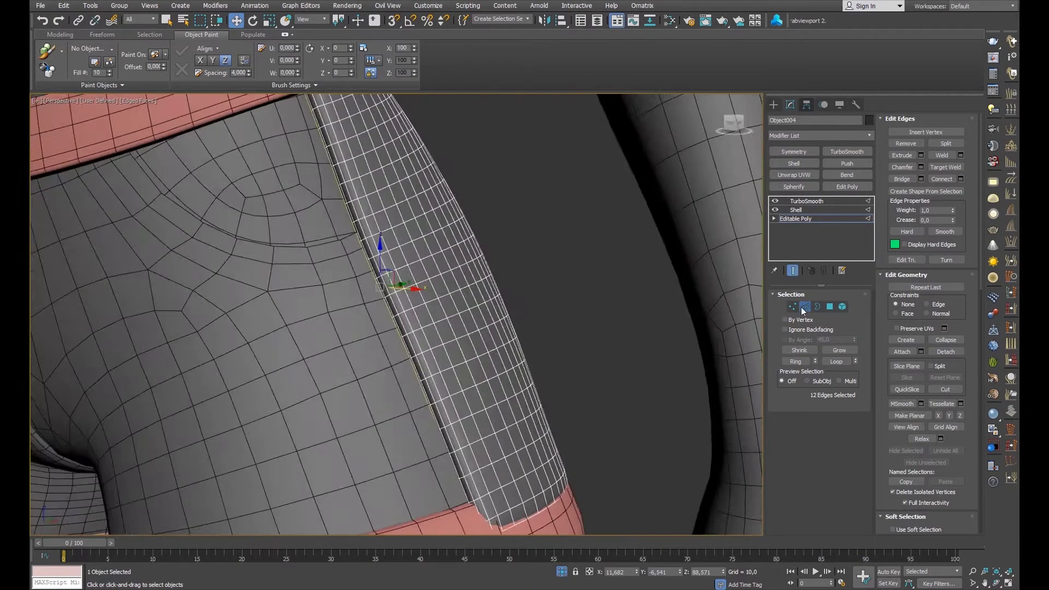
pyautogui.click(365, 321)
pyautogui.scroll(-5, 725, 206)
pyautogui.hotkey('ctrl', 'd')
pyautogui.press('F4')
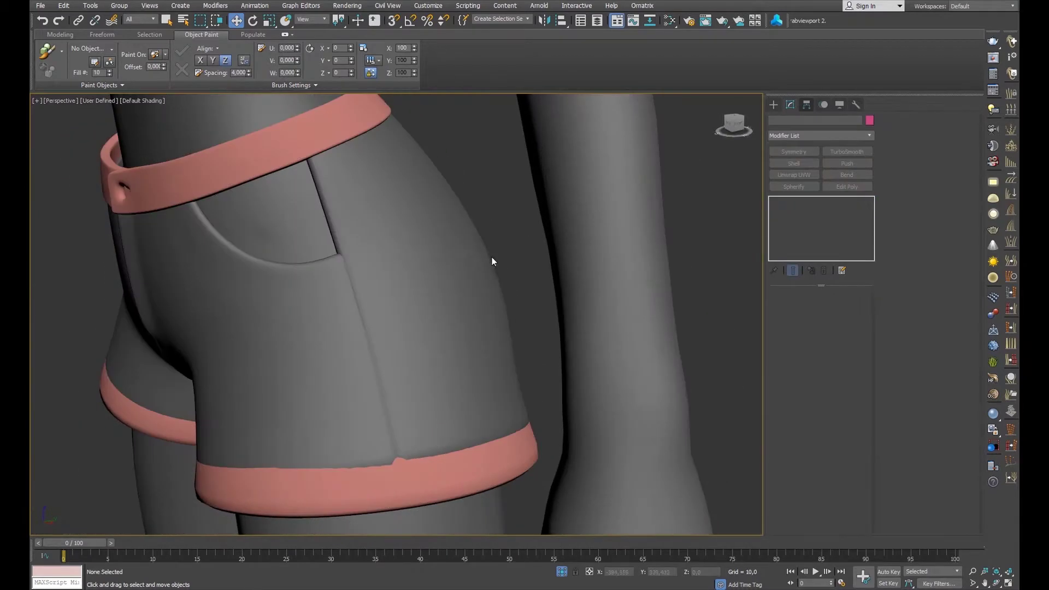
pyautogui.moveTo(359, 226)
pyautogui.keyDown('alt'); pyautogui.mouseDown(button='middle')
pyautogui.moveTo(437, 218)
pyautogui.moveTo(328, 219)
pyautogui.moveTo(424, 212)
pyautogui.mouseUp(button='middle'); pyautogui.keyUp('alt')
pyautogui.click(425, 212)
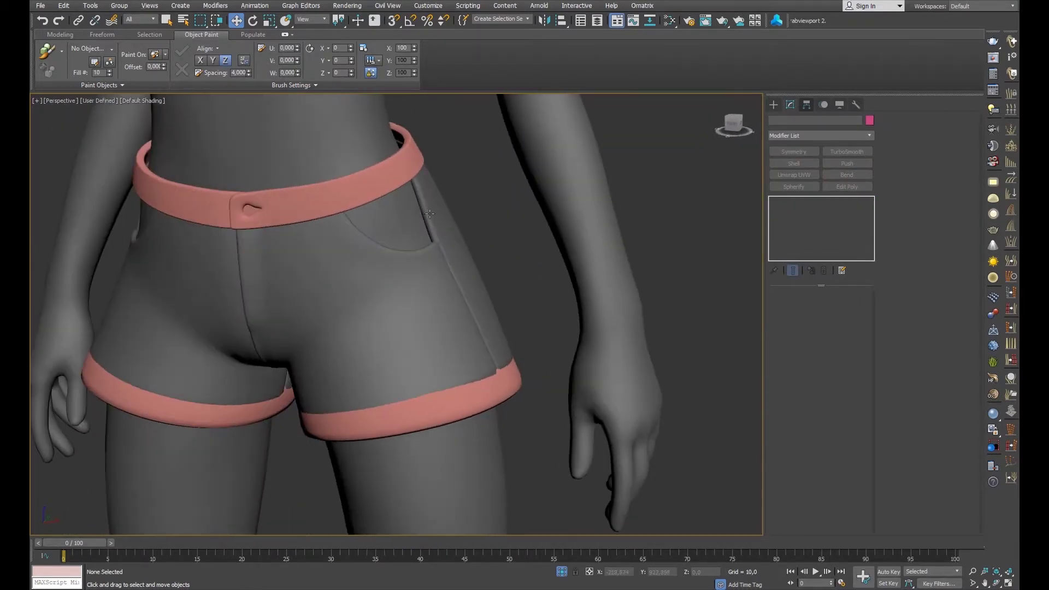
pyautogui.scroll(3, 483, 200)
pyautogui.moveTo(483, 195)
pyautogui.keyDown('alt'); pyautogui.mouseDown(button='middle')
pyautogui.moveTo(537, 201)
pyautogui.moveTo(454, 170)
pyautogui.moveTo(422, 181)
pyautogui.moveTo(457, 176)
pyautogui.moveTo(370, 238)
pyautogui.moveTo(447, 194)
pyautogui.moveTo(468, 195)
pyautogui.moveTo(386, 246)
pyautogui.mouseUp(button='middle'); pyautogui.keyUp('alt')
pyautogui.click(453, 171)
pyautogui.moveTo(460, 305)
pyautogui.keyDown('alt'); pyautogui.mouseDown(button='middle')
pyautogui.moveTo(533, 207)
pyautogui.moveTo(464, 235)
pyautogui.mouseUp(button='middle'); pyautogui.keyUp('alt')
pyautogui.scroll(5, 514, 216)
pyautogui.scroll(-4, 442, 246)
pyautogui.scroll(3, 422, 257)
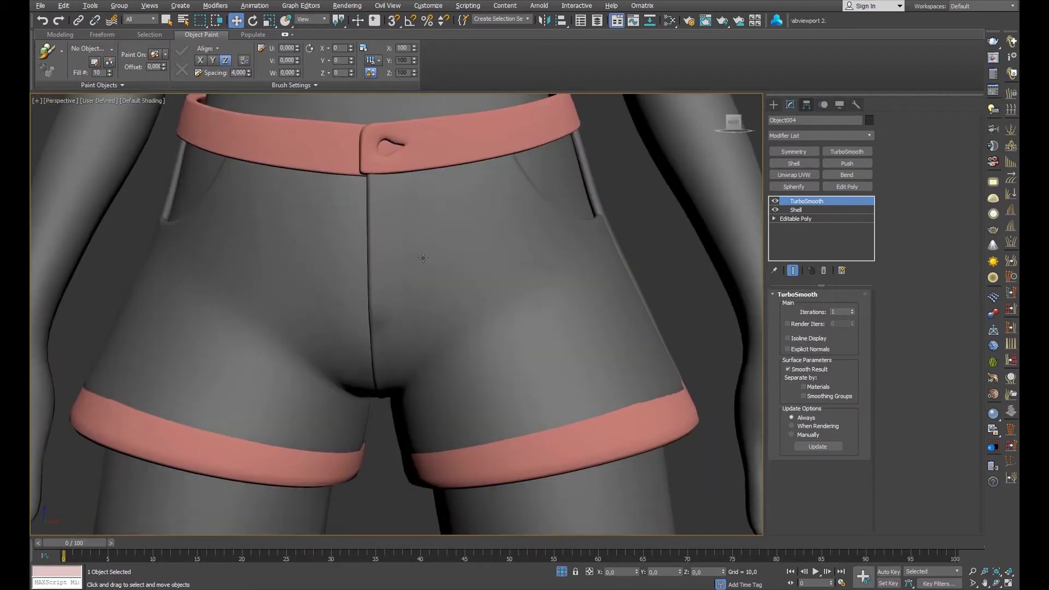
pyautogui.press('F4')
pyautogui.click(423, 257)
pyautogui.click(796, 219)
pyautogui.scroll(2, 391, 316)
pyautogui.click(793, 271)
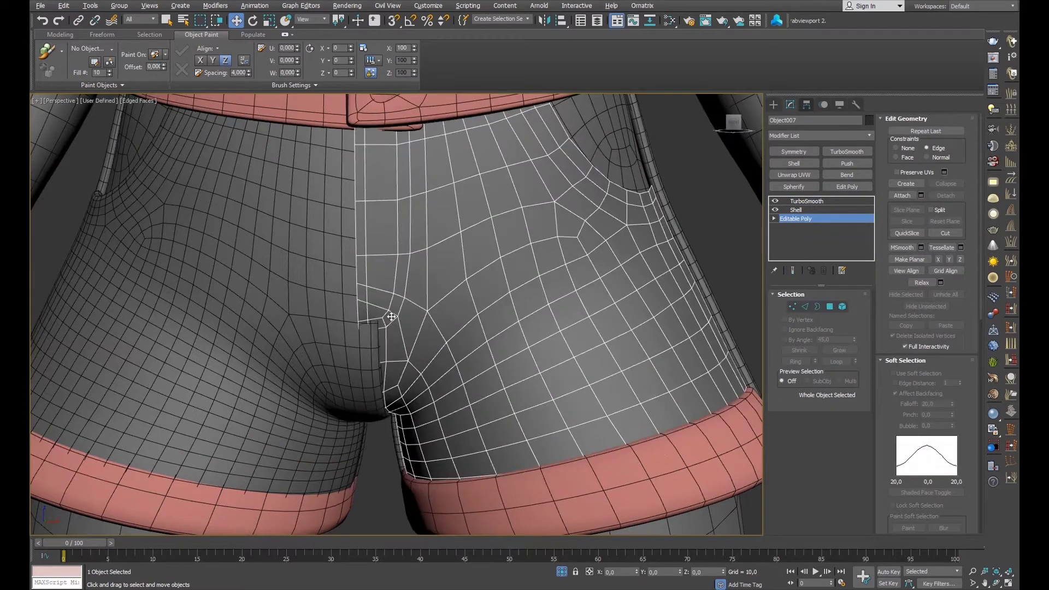
pyautogui.click(792, 270)
pyautogui.press('F4')
pyautogui.click(690, 221)
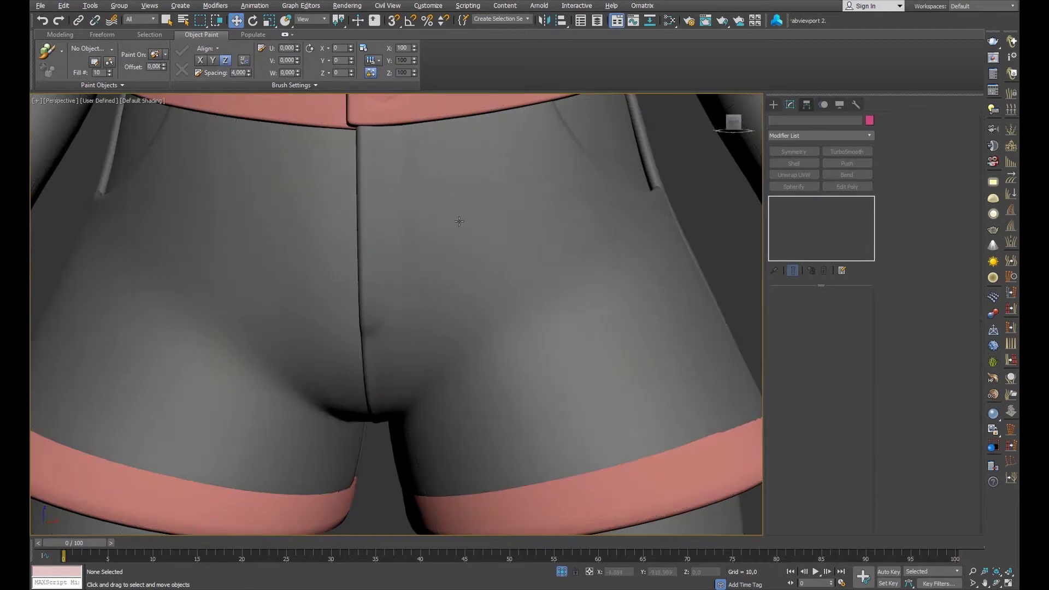
pyautogui.scroll(-4, 415, 246)
pyautogui.keyDown('alt'); pyautogui.moveTo(383, 246); pyautogui.dragTo(415, 224, button='middle'); pyautogui.keyUp('alt')
pyautogui.scroll(-5, 416, 225)
pyautogui.keyDown('alt'); pyautogui.moveTo(451, 258); pyautogui.dragTo(442, 250, button='middle'); pyautogui.keyUp('alt')
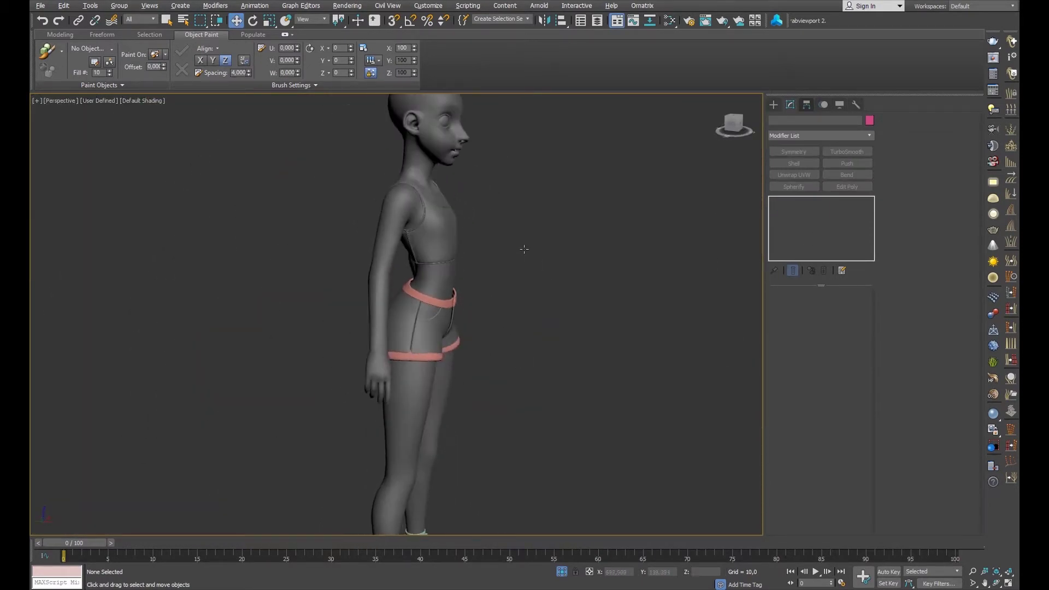
pyautogui.scroll(5, 411, 317)
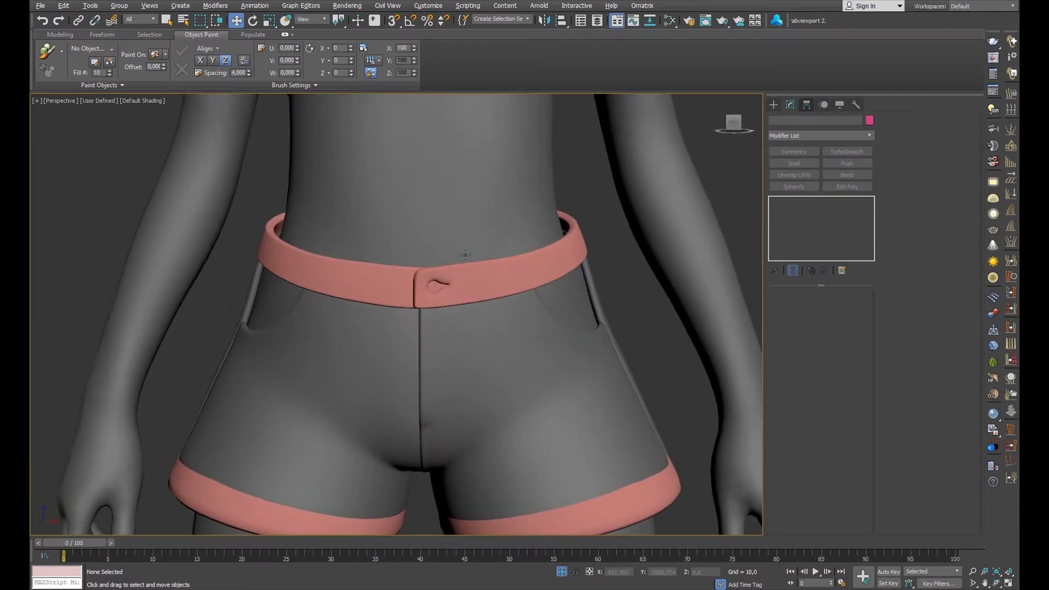
pyautogui.press('F4')
pyautogui.click(474, 323)
pyautogui.scroll(3, 474, 323)
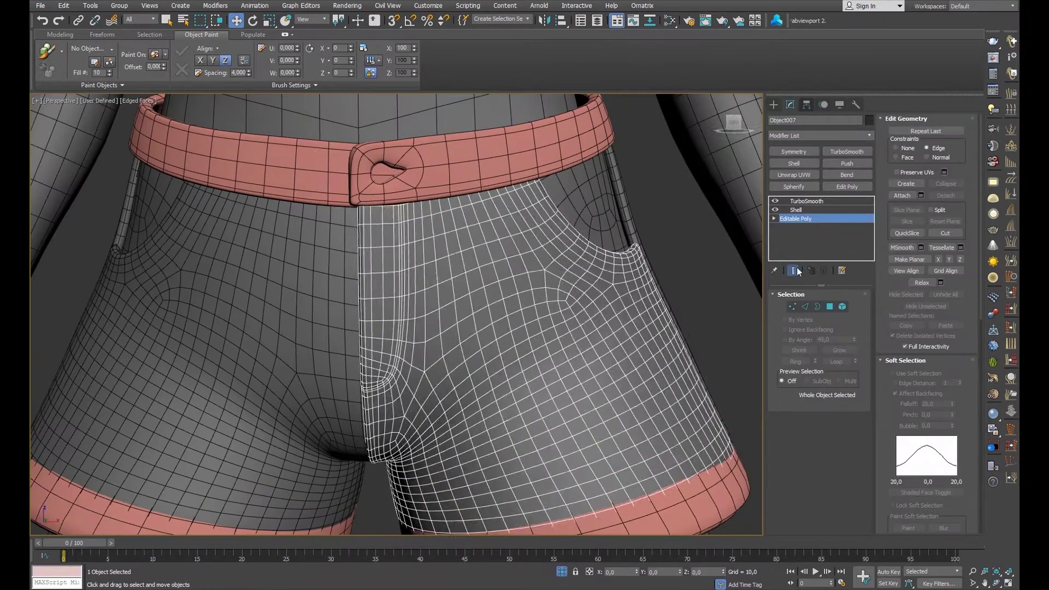
pyautogui.scroll(2, 474, 323)
pyautogui.click(806, 201)
pyautogui.click(792, 219)
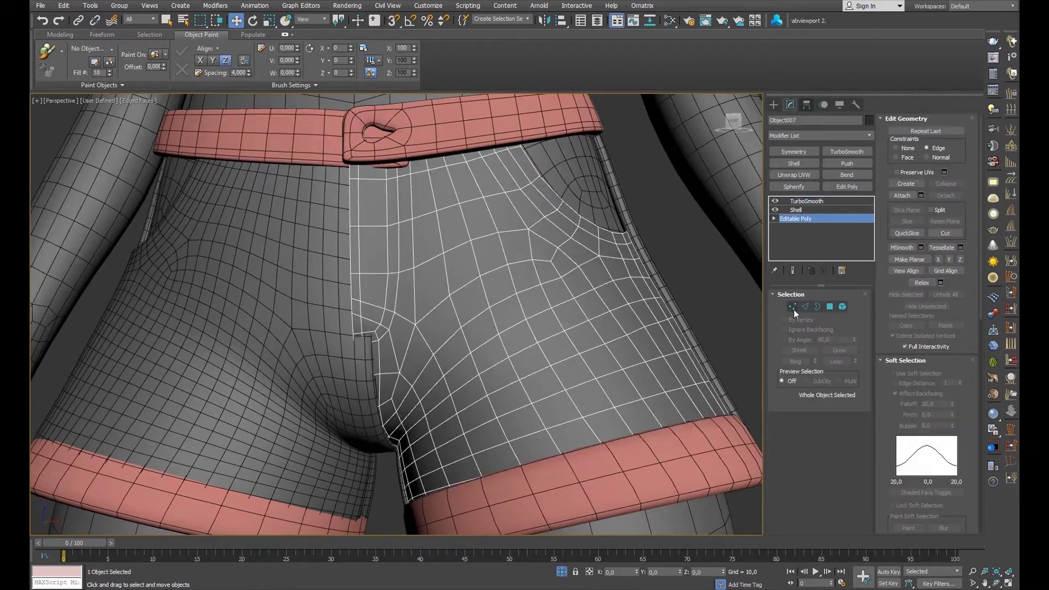
pyautogui.press('F3')
pyautogui.scroll(2, 417, 206)
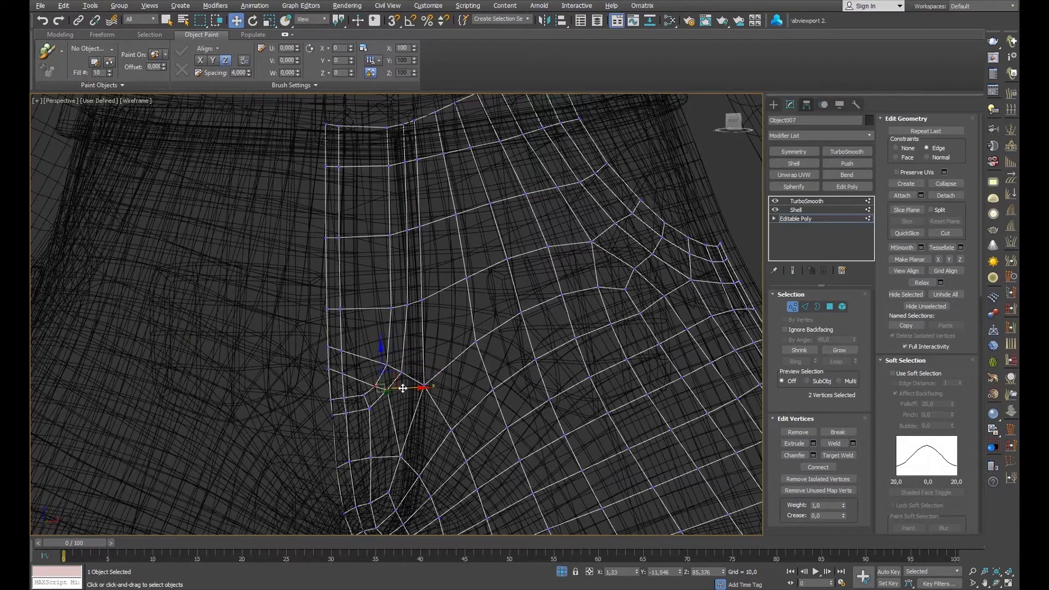
pyautogui.scroll(3, 403, 389)
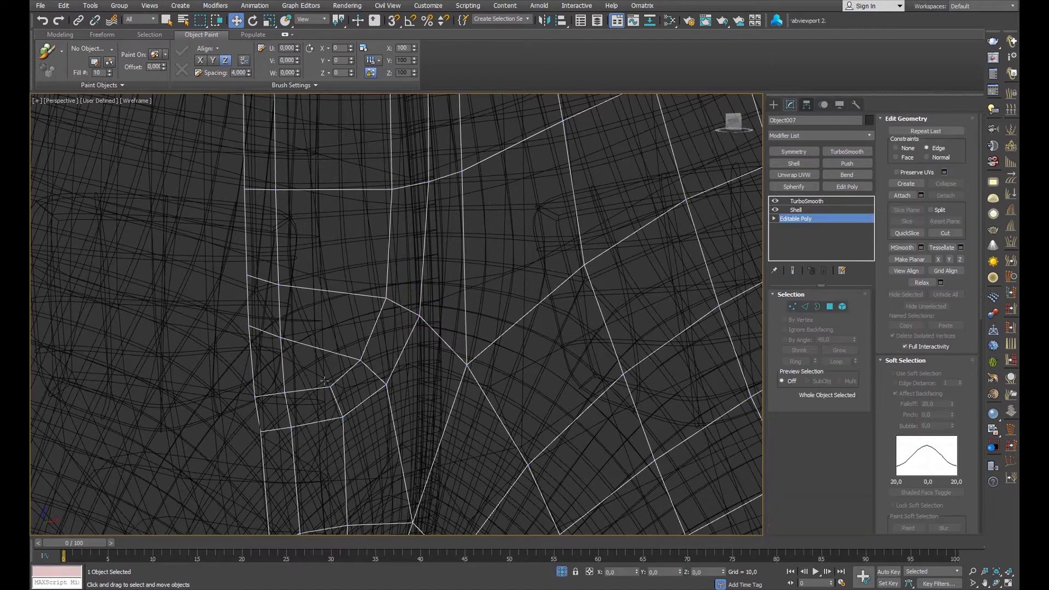
pyautogui.press('F3')
pyautogui.scroll(-10, 645, 235)
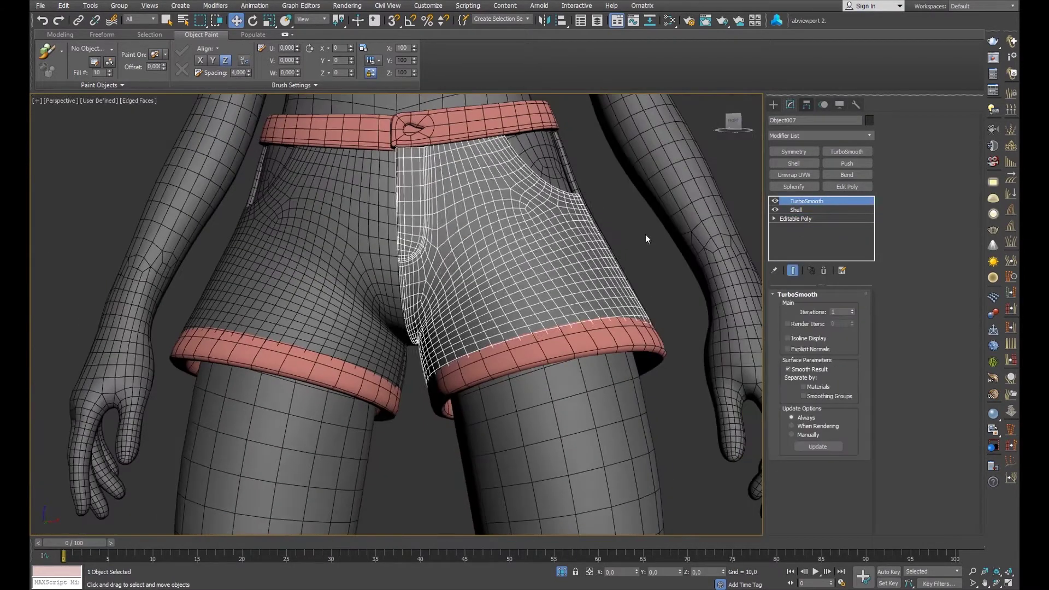
# Clear the selection, hide mesh edges and review the shorts from front and side.
pyautogui.hotkey('ctrl', 'd')
pyautogui.scroll(-5, 479, 210)
pyautogui.press('F4')
pyautogui.scroll(2, 479, 210)
pyautogui.keyDown('alt'); pyautogui.moveTo(479, 210); pyautogui.dragTo(451, 229, button='middle'); pyautogui.keyUp('alt')
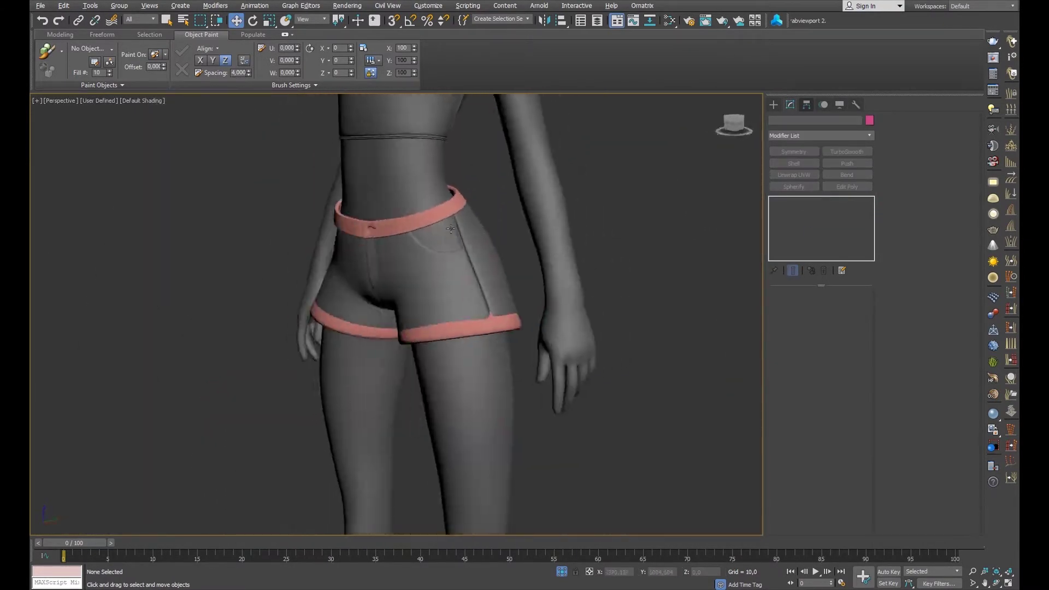
pyautogui.moveTo(436, 192)
pyautogui.keyDown('alt'); pyautogui.mouseDown(button='middle')
pyautogui.moveTo(547, 210)
pyautogui.moveTo(614, 251)
pyautogui.moveTo(425, 286)
pyautogui.mouseUp(button='middle'); pyautogui.keyUp('alt')
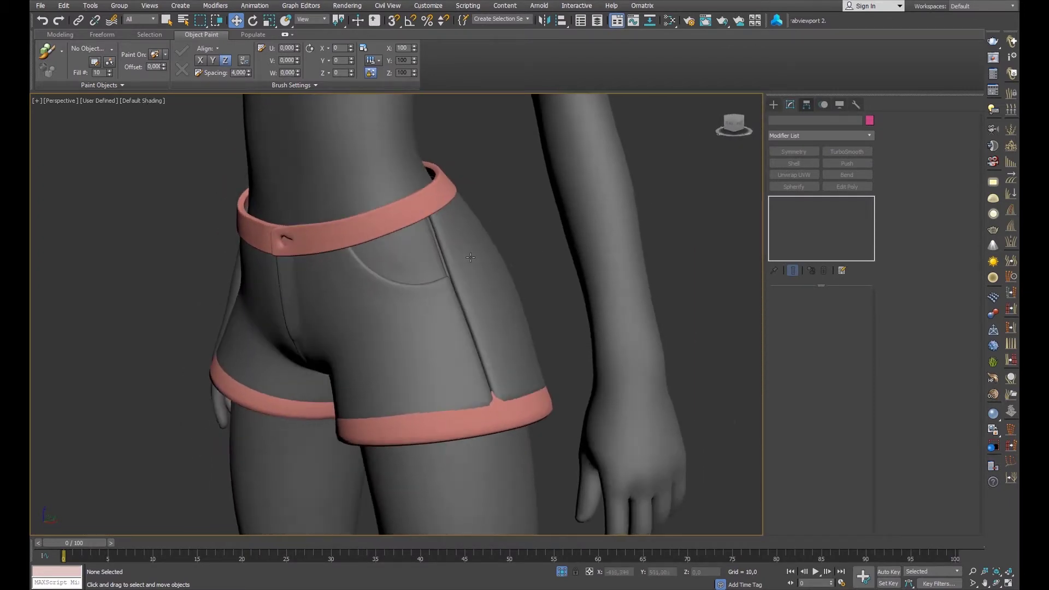
pyautogui.keyDown('alt'); pyautogui.moveTo(355, 303); pyautogui.dragTo(263, 313, button='middle'); pyautogui.keyUp('alt')
pyautogui.click(263, 312)
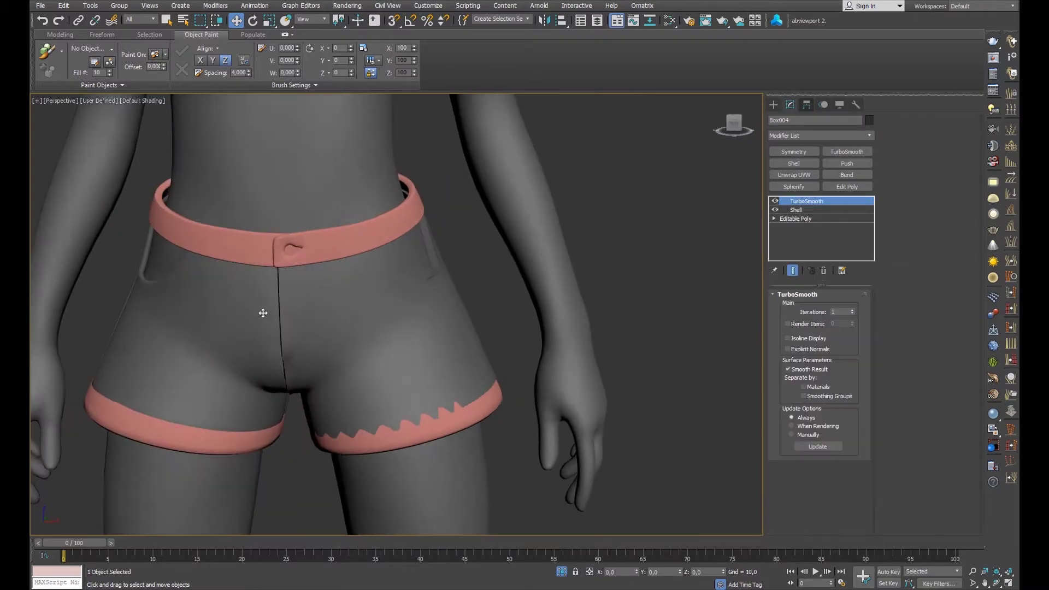
pyautogui.keyDown('alt'); pyautogui.moveTo(333, 289); pyautogui.dragTo(211, 245, button='middle'); pyautogui.keyUp('alt')
# From behind with Edged Faces on, open Object004's base mesh for edge editing.
pyautogui.moveTo(697, 284)
pyautogui.keyDown('alt'); pyautogui.mouseDown(button='middle')
pyautogui.moveTo(394, 241)
pyautogui.moveTo(370, 202)
pyautogui.moveTo(513, 335)
pyautogui.moveTo(438, 293)
pyautogui.moveTo(386, 302)
pyautogui.moveTo(440, 254)
pyautogui.moveTo(422, 216)
pyautogui.moveTo(451, 225)
pyautogui.moveTo(375, 247)
pyautogui.mouseUp(button='middle'); pyautogui.keyUp('alt')
pyautogui.press('F4')
pyautogui.click(370, 203)
pyautogui.scroll(5, 513, 335)
pyautogui.click(796, 210)
pyautogui.scroll(3, 399, 302)
pyautogui.scroll(-5, 447, 224)
pyautogui.click(375, 247)
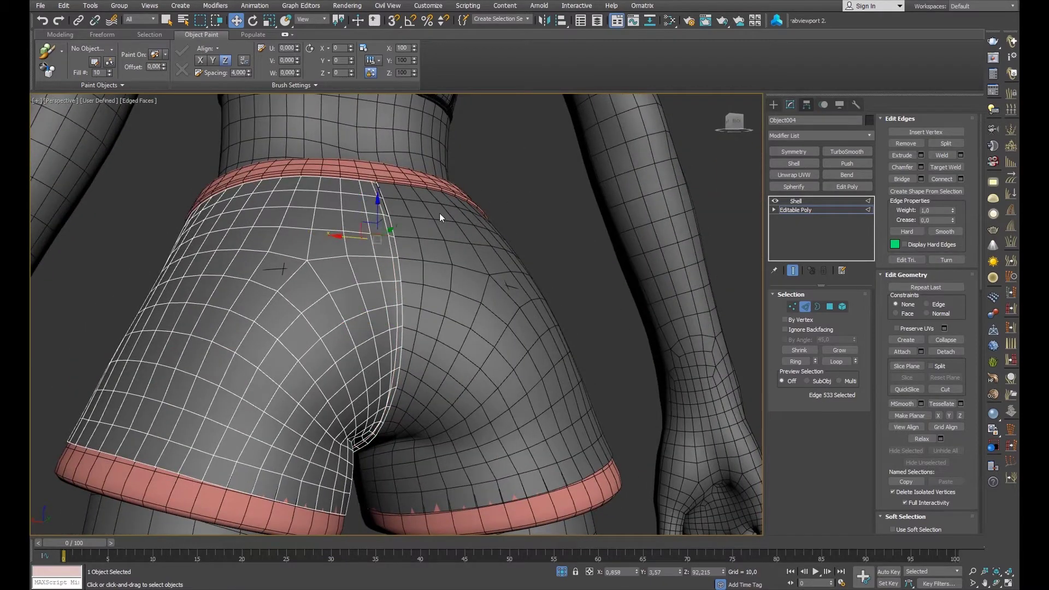
# Select the inner leg seam edges and turn on edge-constrained moves.
pyautogui.keyDown('alt'); pyautogui.moveTo(478, 197); pyautogui.dragTo(527, 176, button='middle'); pyautogui.keyUp('alt')
pyautogui.click(528, 176)
pyautogui.moveTo(379, 225)
pyautogui.keyDown('alt'); pyautogui.mouseDown(button='middle')
pyautogui.moveTo(524, 185)
pyautogui.moveTo(446, 240)
pyautogui.moveTo(445, 448)
pyautogui.mouseUp(button='middle'); pyautogui.keyUp('alt')
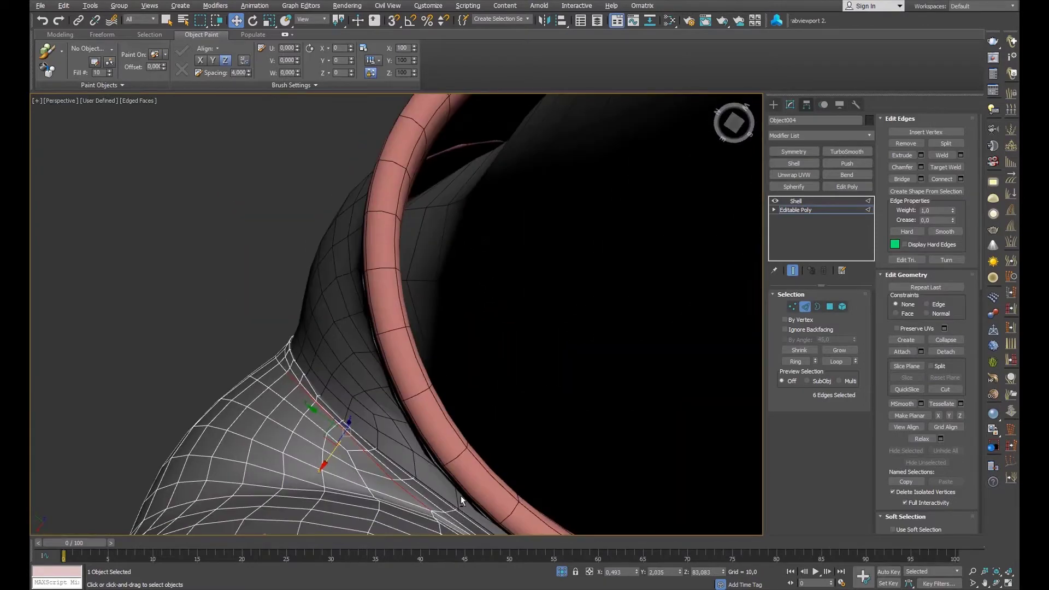
pyautogui.hotkey('shift', 'x')
pyautogui.moveTo(413, 342)
pyautogui.keyDown('alt'); pyautogui.mouseDown(button='middle')
pyautogui.moveTo(375, 379)
pyautogui.moveTo(739, 301)
pyautogui.mouseUp(button='middle'); pyautogui.keyUp('alt')
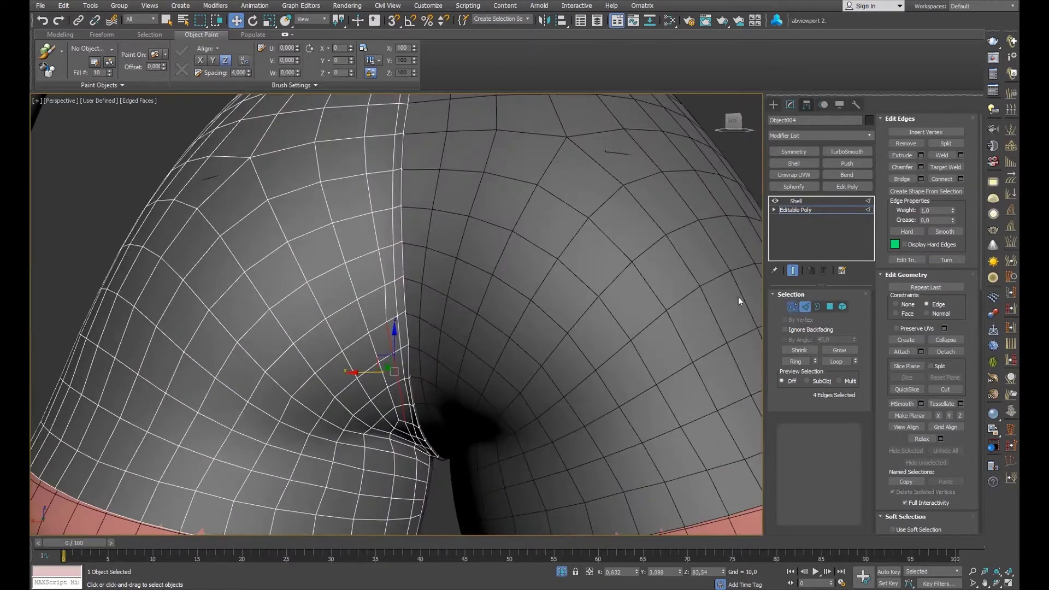
pyautogui.keyDown('alt'); pyautogui.moveTo(372, 290); pyautogui.dragTo(351, 285, button='middle'); pyautogui.keyUp('alt')
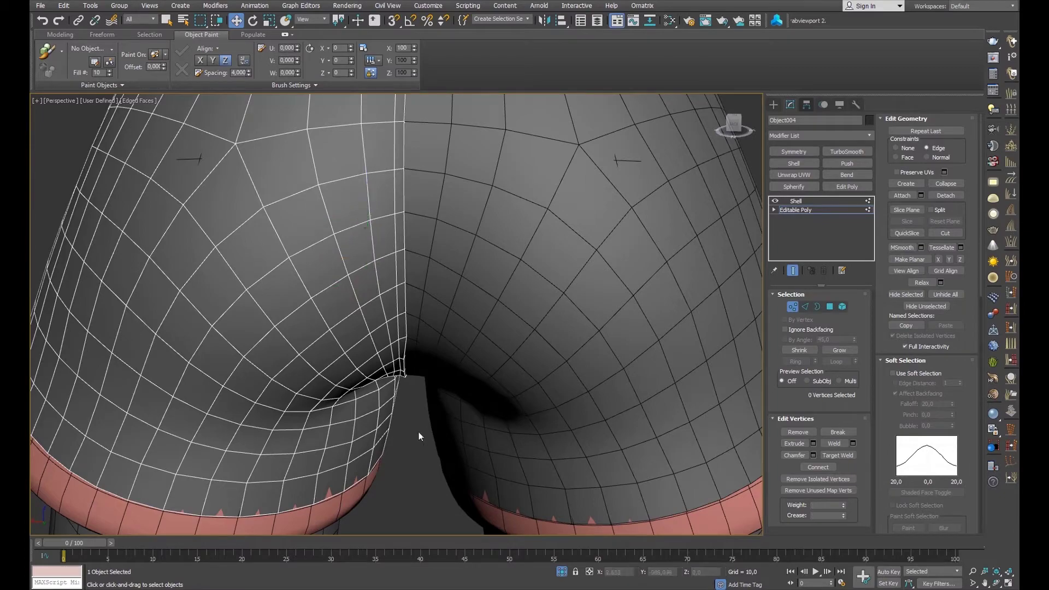
pyautogui.scroll(-3, 432, 267)
pyautogui.scroll(-3, 432, 267)
pyautogui.moveTo(432, 266)
pyautogui.keyDown('alt'); pyautogui.mouseDown(button='middle')
pyautogui.moveTo(434, 304)
pyautogui.moveTo(476, 280)
pyautogui.moveTo(432, 203)
pyautogui.moveTo(700, 220)
pyautogui.mouseUp(button='middle'); pyautogui.keyUp('alt')
pyautogui.keyDown('alt'); pyautogui.moveTo(405, 288); pyautogui.dragTo(655, 317, button='middle'); pyautogui.keyUp('alt')
pyautogui.scroll(2, 423, 292)
# Select the full crotch seam edge loop and rework it.
pyautogui.press('F3')
pyautogui.doubleClick(440, 320)
pyautogui.moveTo(444, 319)
pyautogui.keyDown('alt'); pyautogui.mouseDown(button='middle')
pyautogui.moveTo(451, 233)
pyautogui.moveTo(638, 361)
pyautogui.moveTo(653, 346)
pyautogui.mouseUp(button='middle'); pyautogui.keyUp('alt')
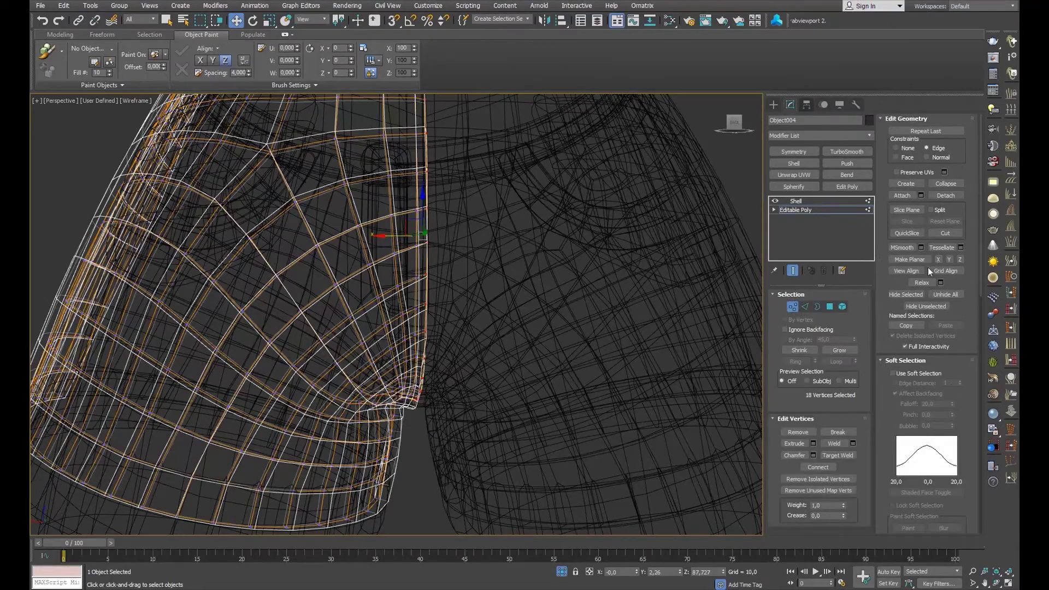
pyautogui.press('F3')
pyautogui.keyDown('alt'); pyautogui.moveTo(524, 306); pyautogui.dragTo(458, 254, button='middle'); pyautogui.keyUp('alt')
pyautogui.press('1')
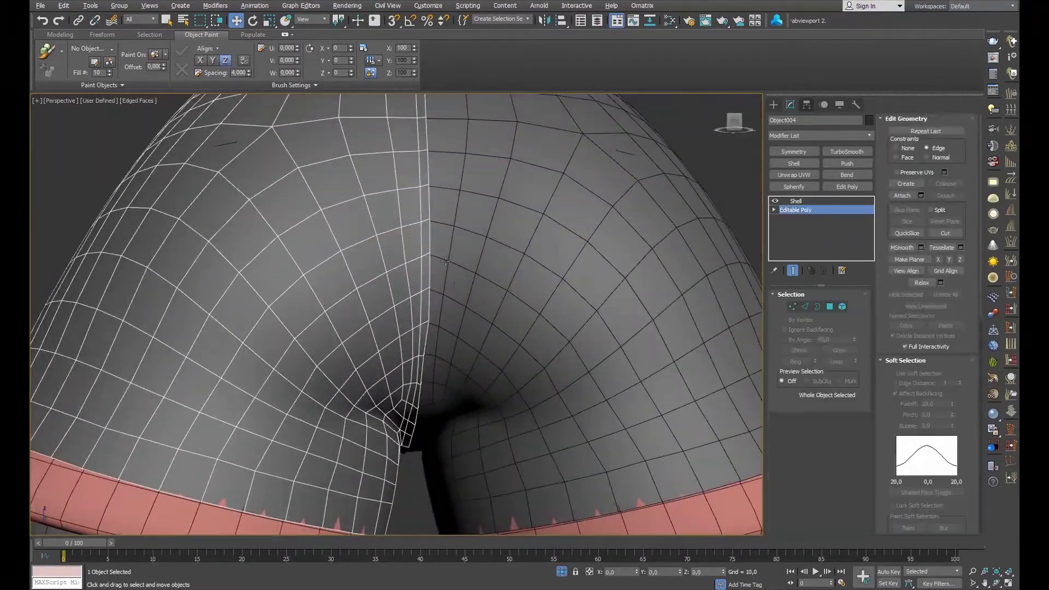
pyautogui.scroll(-3, 455, 266)
pyautogui.scroll(-3, 455, 267)
pyautogui.scroll(-3, 454, 266)
# Finish the seam vertex tweaks and copy Object004's Shell modifier.
pyautogui.press('1')
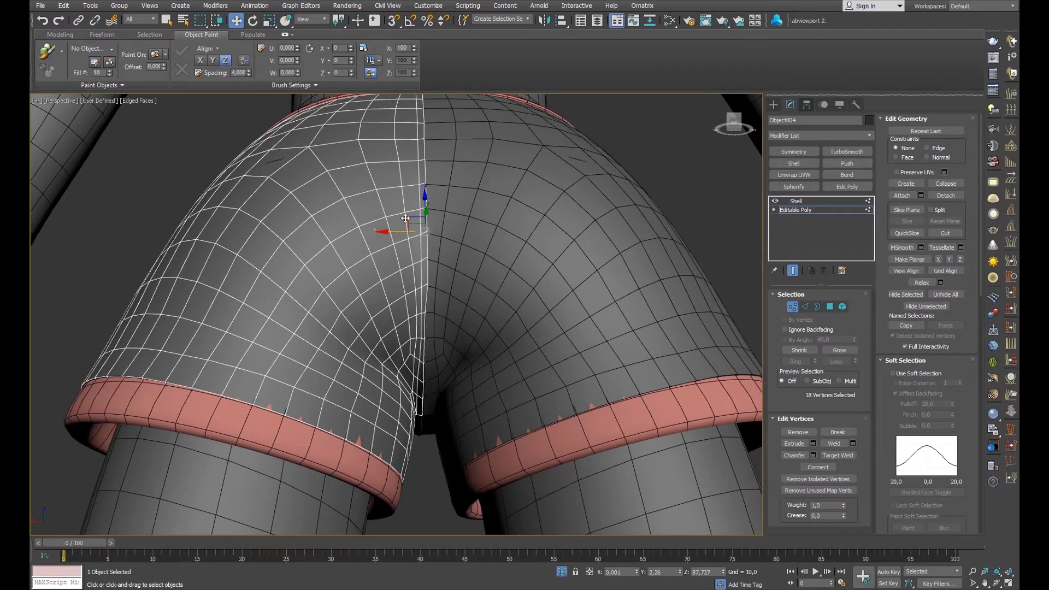
pyautogui.keyDown('alt'); pyautogui.moveTo(399, 232); pyautogui.dragTo(407, 170, button='middle'); pyautogui.keyUp('alt')
pyautogui.moveTo(396, 236)
pyautogui.keyDown('alt'); pyautogui.mouseDown(button='middle')
pyautogui.moveTo(491, 230)
pyautogui.moveTo(546, 245)
pyautogui.mouseUp(button='middle'); pyautogui.keyUp('alt')
pyautogui.press('1')
pyautogui.click(796, 201)
pyautogui.rightClick(811, 201)
pyautogui.click(590, 272)
# Select the shorts halves and convert them to Editable Poly from the quad menu.
pyautogui.press('q')
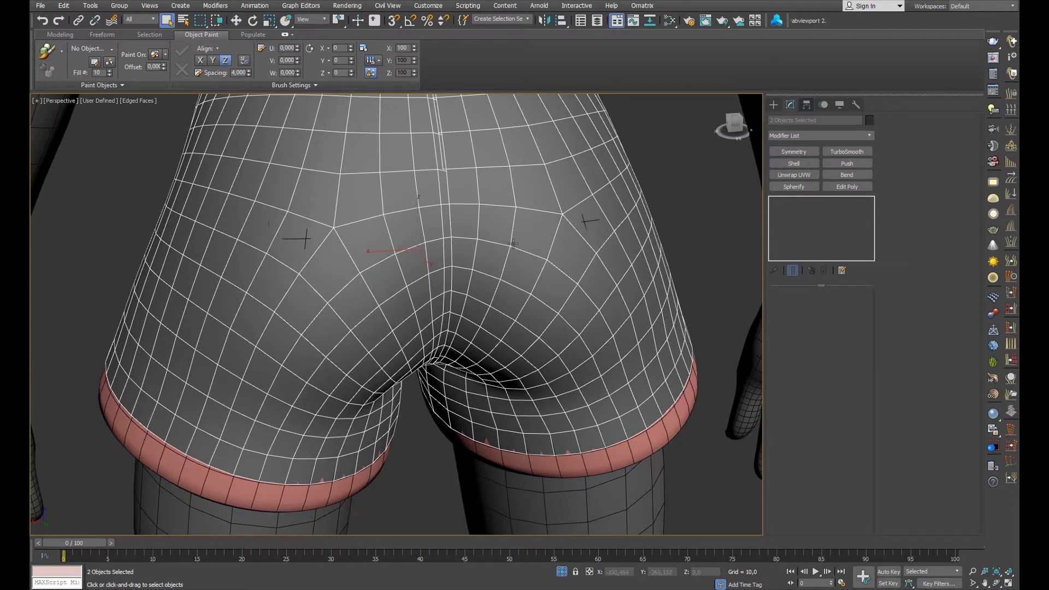
pyautogui.click(629, 246)
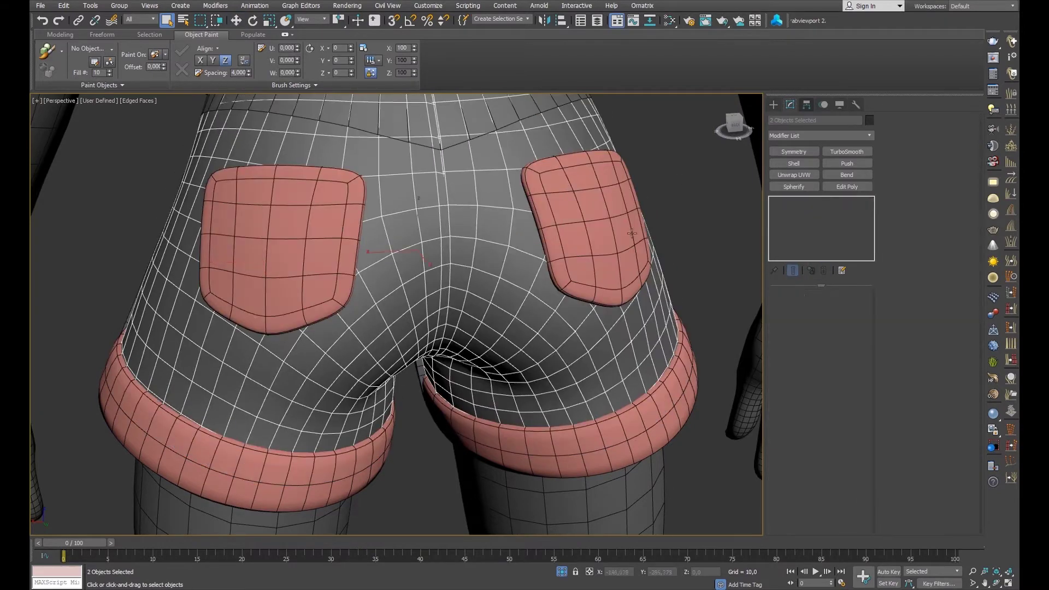
pyautogui.rightClick(519, 243)
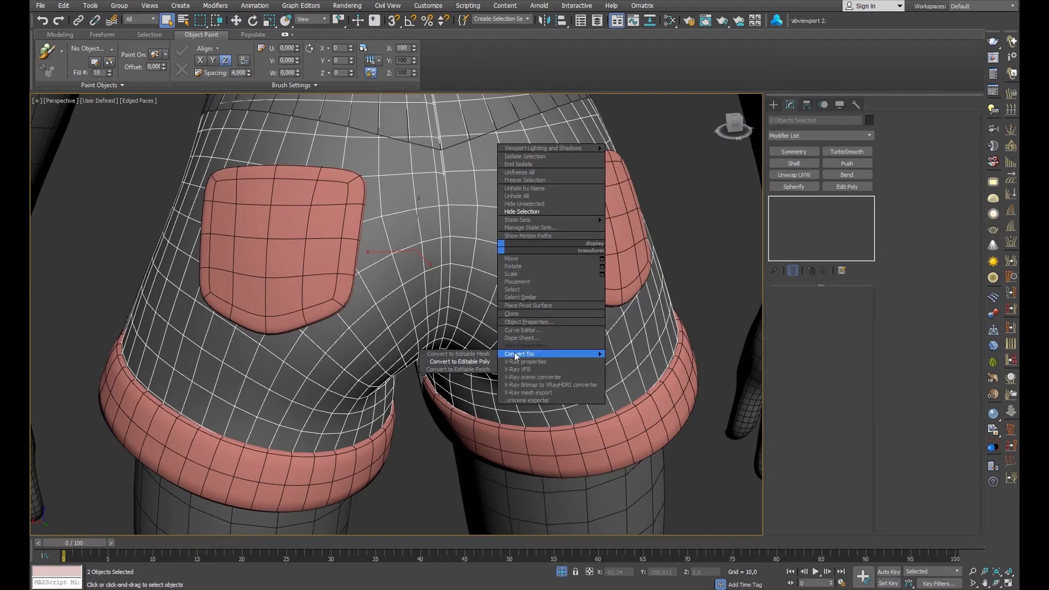
pyautogui.click(705, 262)
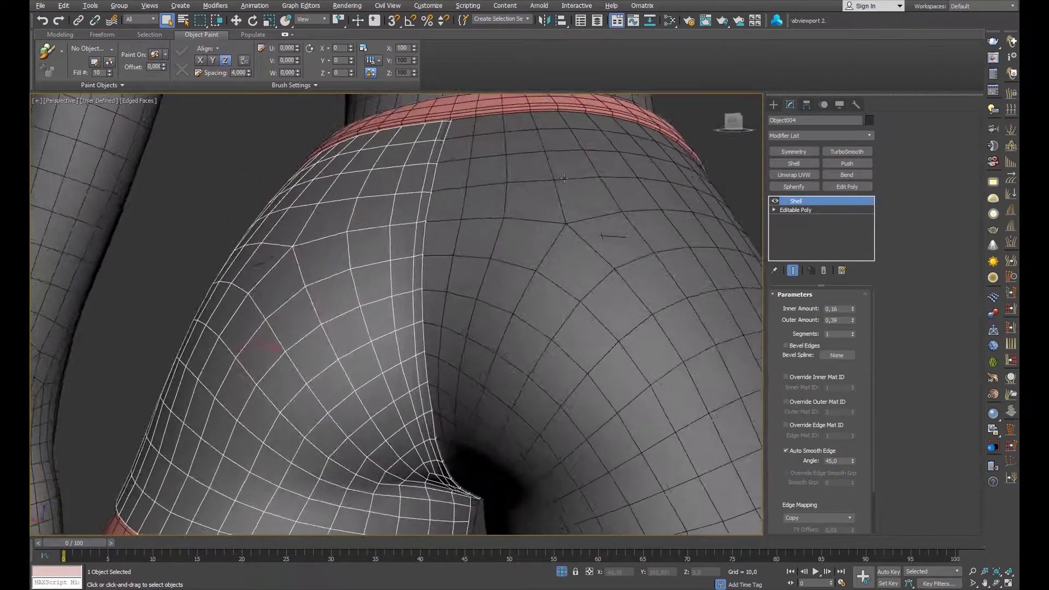
pyautogui.keyDown('alt'); pyautogui.moveTo(628, 232); pyautogui.dragTo(583, 195, button='middle'); pyautogui.keyUp('alt')
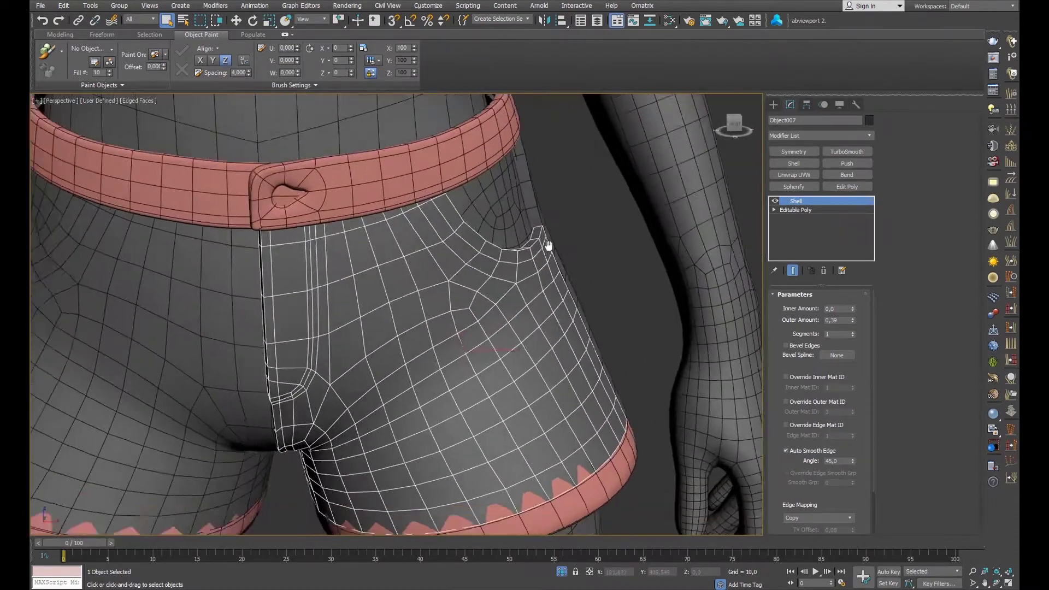
# Collapse the first shorts half's modifier stack and reset its transforms with Reset XForm.
pyautogui.moveTo(548, 246); pyautogui.dragTo(636, 230, button='middle')
pyautogui.rightClick(809, 202)
pyautogui.click(841, 317)
pyautogui.click(856, 105)
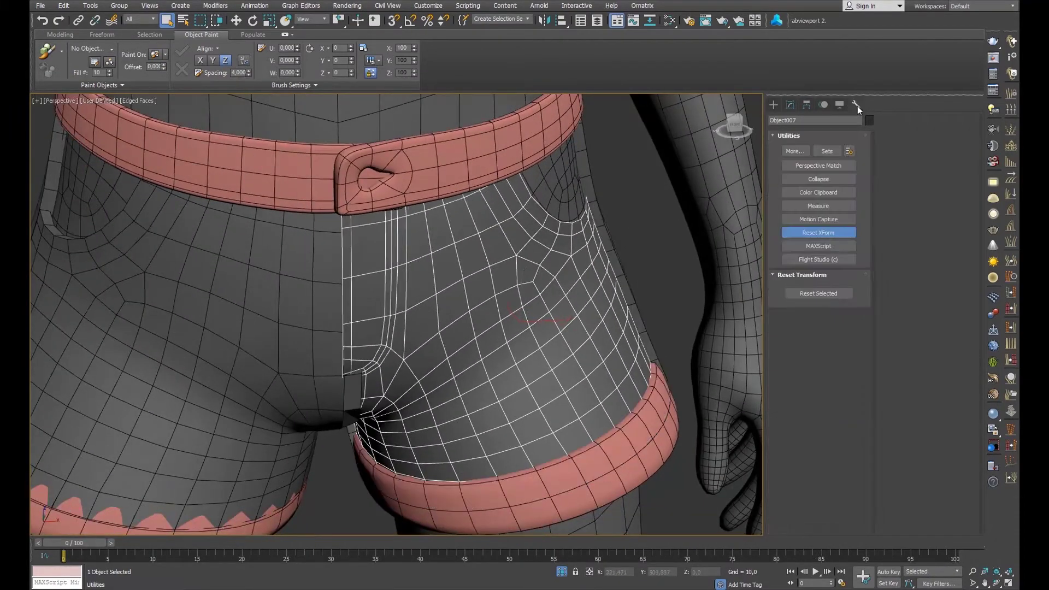
pyautogui.click(793, 108)
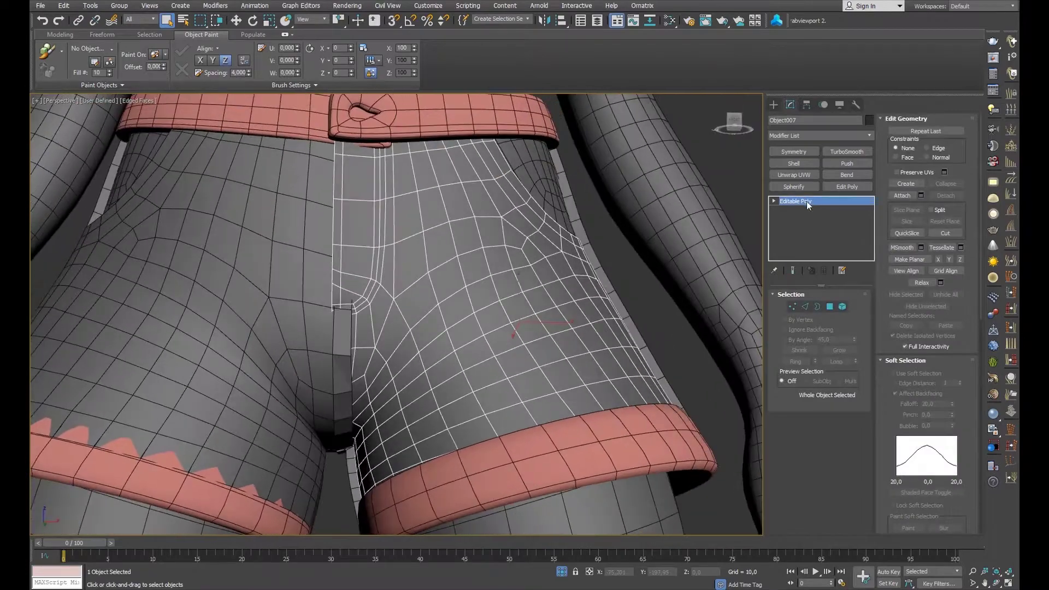
# Collapse the left shorts half's stack and reset its transforms as well.
pyautogui.click(277, 275)
pyautogui.rightClick(816, 200)
pyautogui.click(837, 228)
pyautogui.click(857, 105)
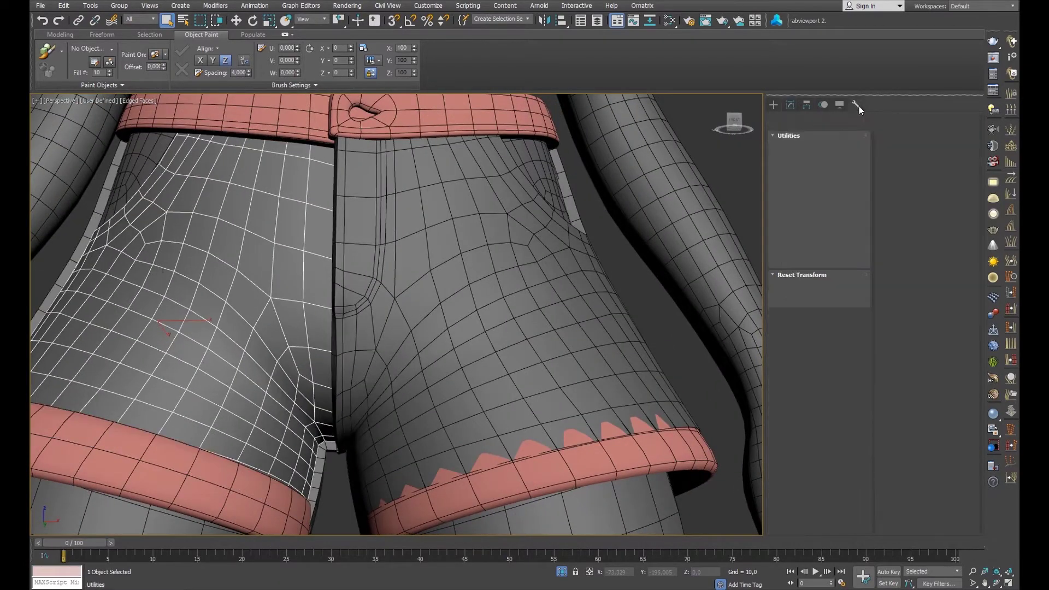
pyautogui.click(791, 105)
# Bring the left half into Editable Poly edge editing, viewed from the hip side.
pyautogui.rightClick(290, 286)
pyautogui.click(340, 377)
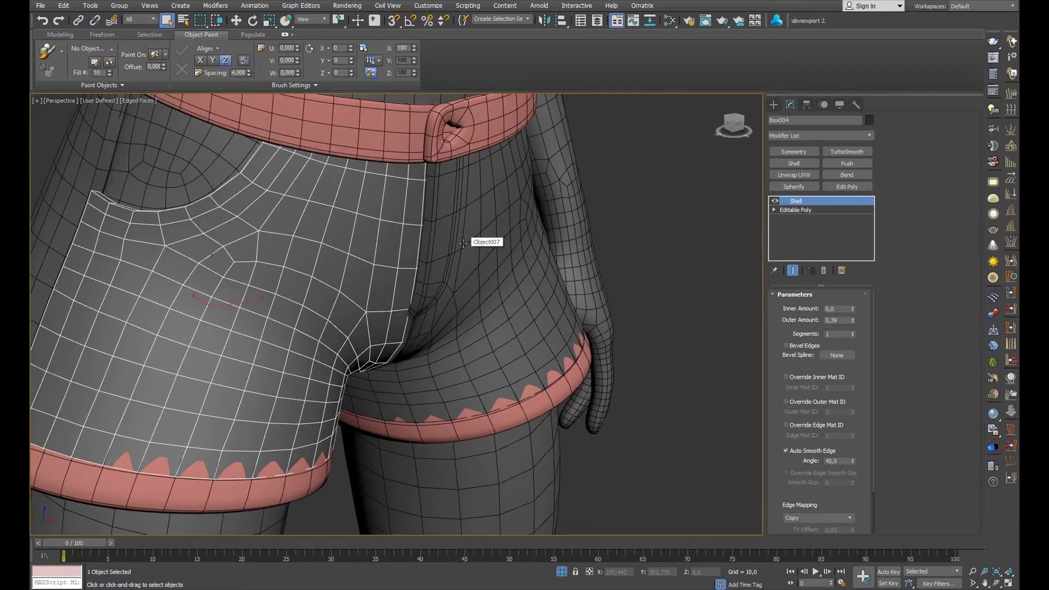
pyautogui.keyDown('alt'); pyautogui.moveTo(437, 252); pyautogui.dragTo(411, 241, button='middle'); pyautogui.keyUp('alt')
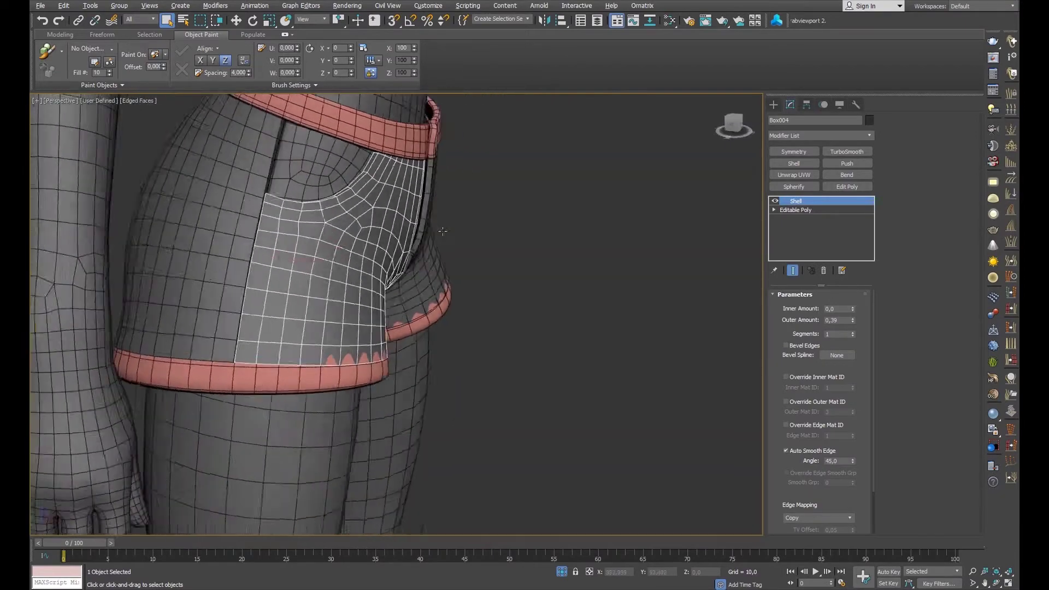
pyautogui.moveTo(395, 189)
pyautogui.keyDown('alt'); pyautogui.mouseDown(button='middle')
pyautogui.moveTo(315, 222)
pyautogui.moveTo(300, 212)
pyautogui.mouseUp(button='middle'); pyautogui.keyUp('alt')
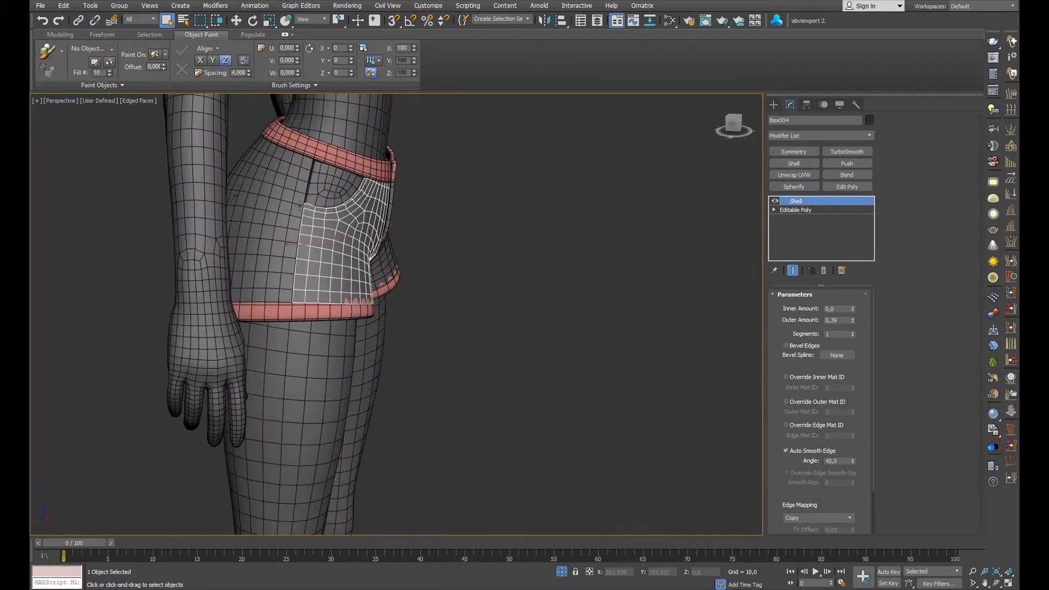
pyautogui.scroll(2, 280, 290)
pyautogui.scroll(4, 280, 290)
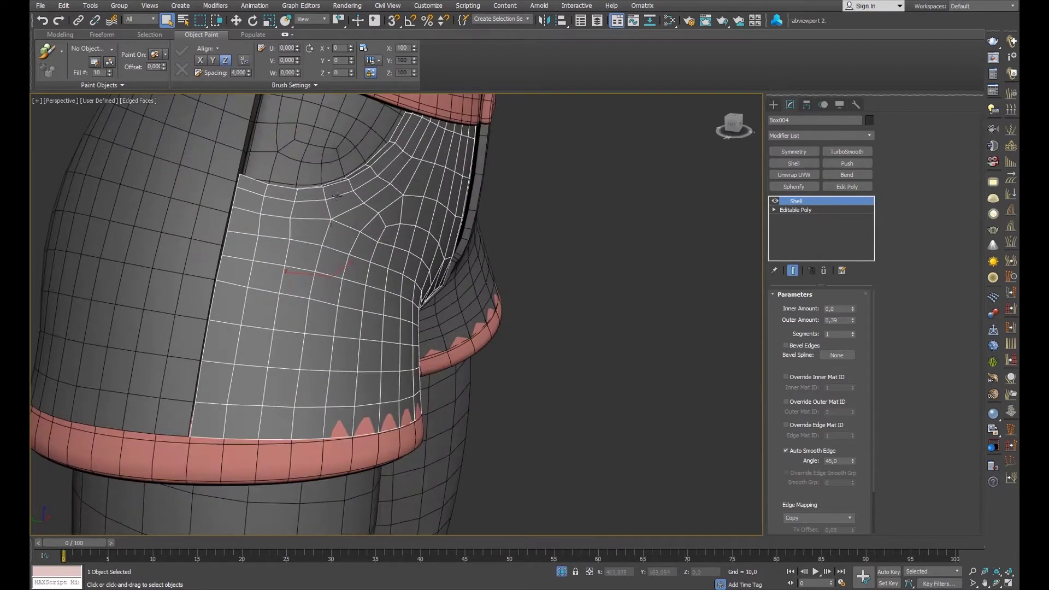
pyautogui.press('1')
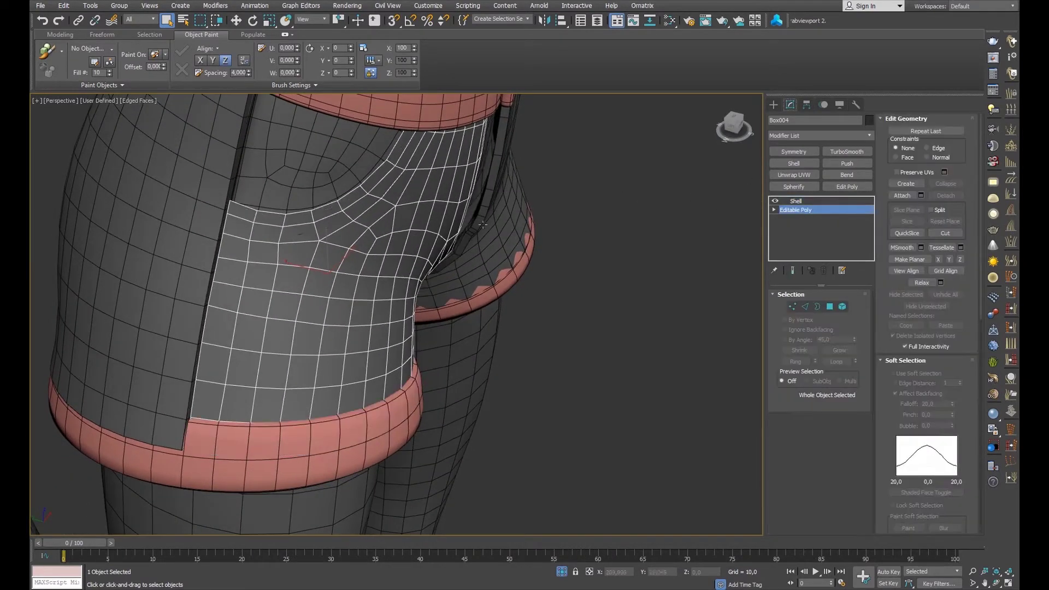
pyautogui.keyDown('alt'); pyautogui.moveTo(674, 191); pyautogui.dragTo(267, 244, button='middle'); pyautogui.keyUp('alt')
pyautogui.press('2')
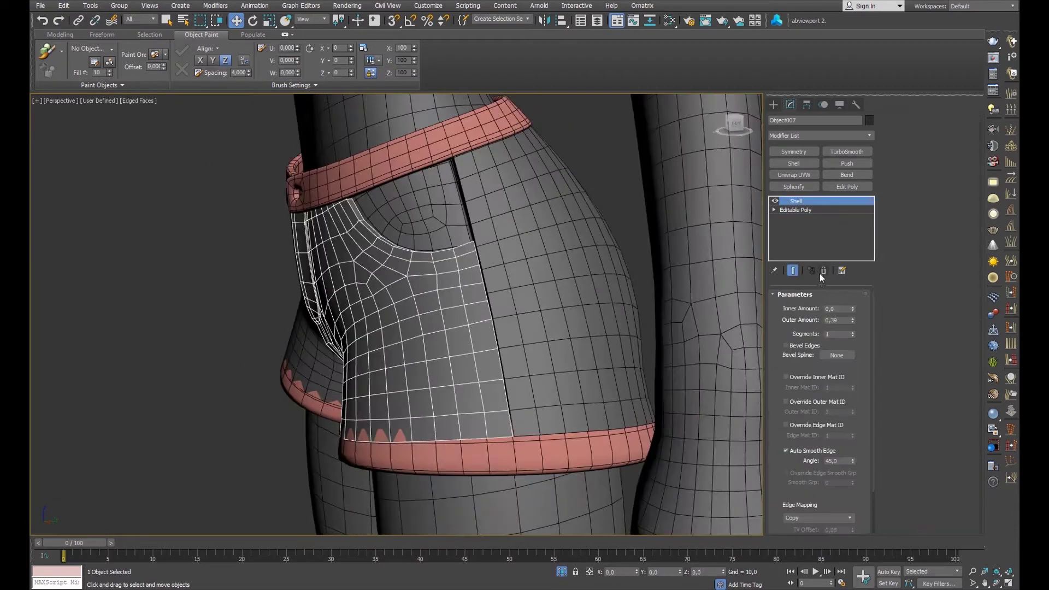
# On the other shorts half, pick a side-panel edge in edge mode.
pyautogui.click(803, 212)
pyautogui.click(805, 306)
pyautogui.click(488, 331)
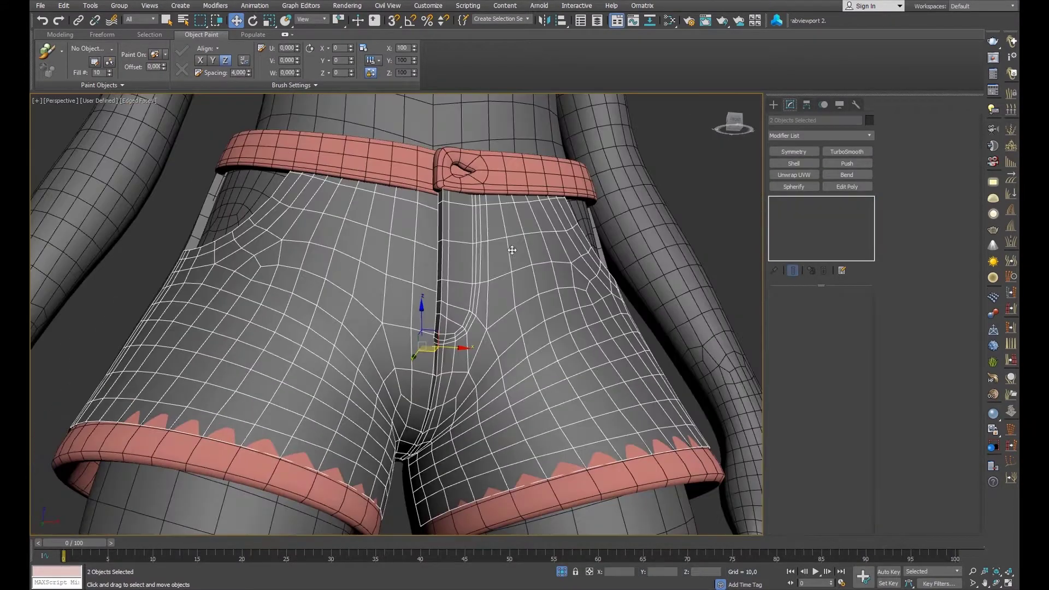
pyautogui.rightClick(540, 275)
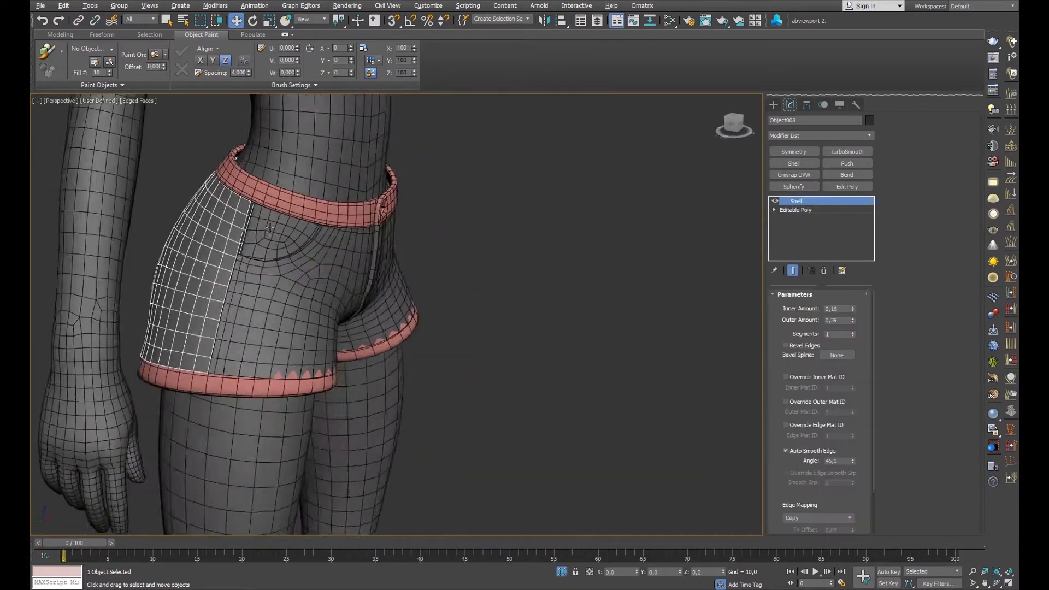
# Add edge loops across the right half's side panel and convert both halves to Editable Poly.
pyautogui.click(821, 210)
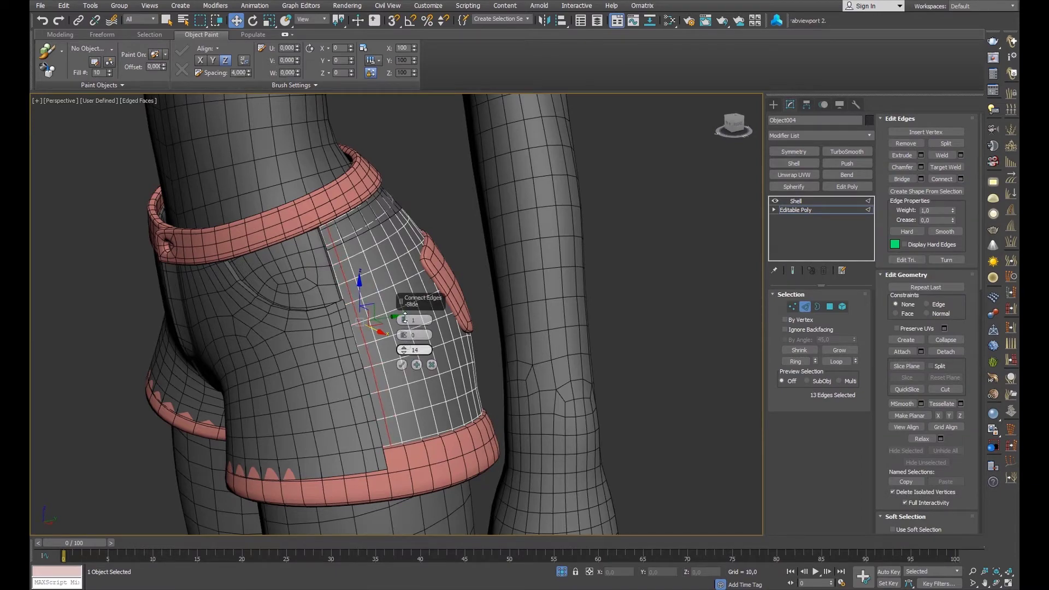
pyautogui.click(402, 365)
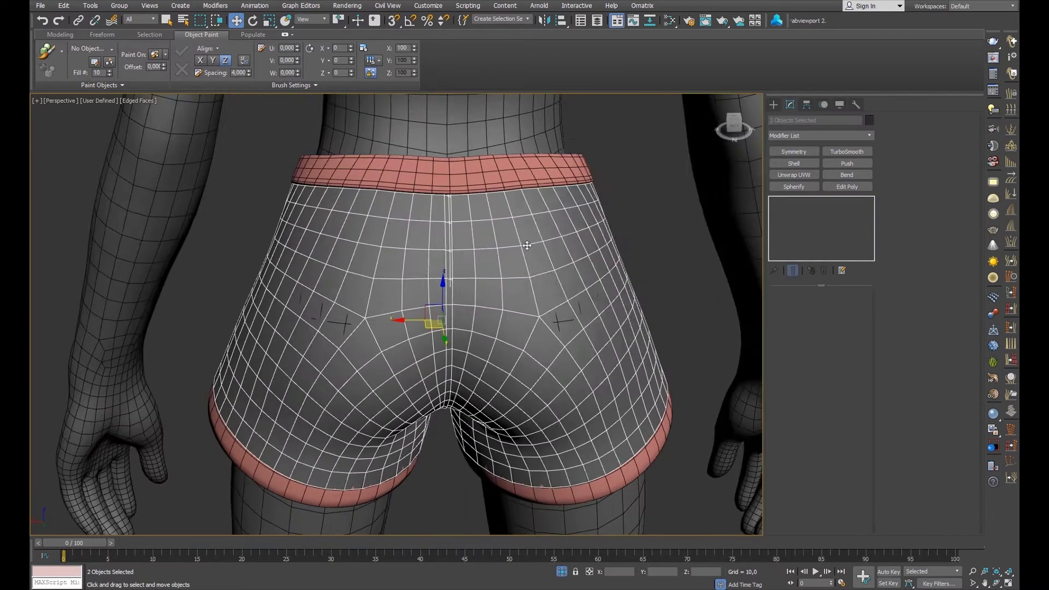
pyautogui.rightClick(523, 246)
pyautogui.click(508, 360)
# Connect further edge loops across the right half's front side-panel edges.
pyautogui.keyDown('alt'); pyautogui.moveTo(508, 360); pyautogui.dragTo(336, 266, button='middle'); pyautogui.keyUp('alt')
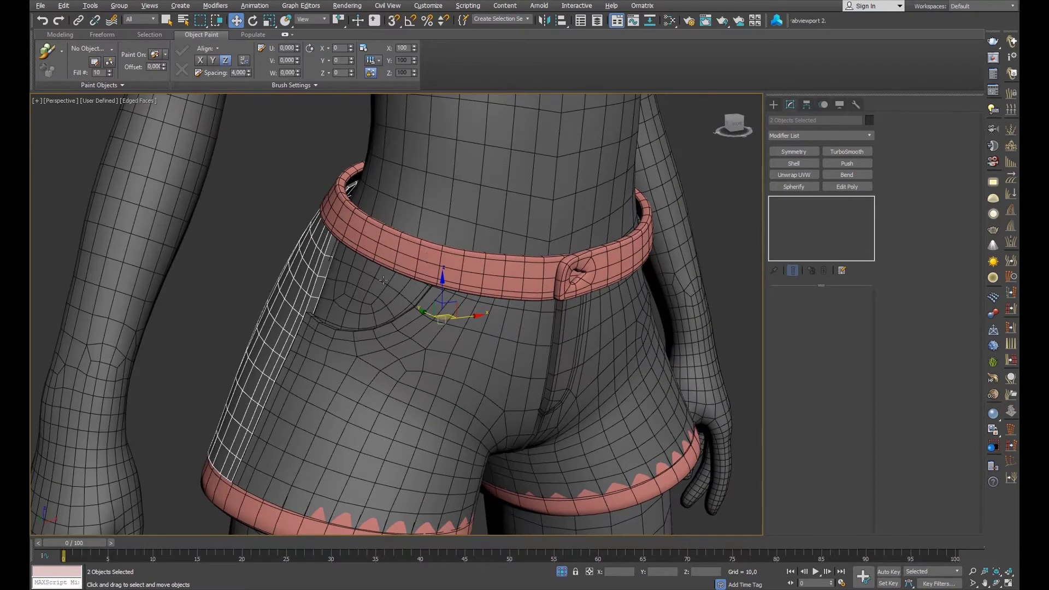
pyautogui.click(328, 267)
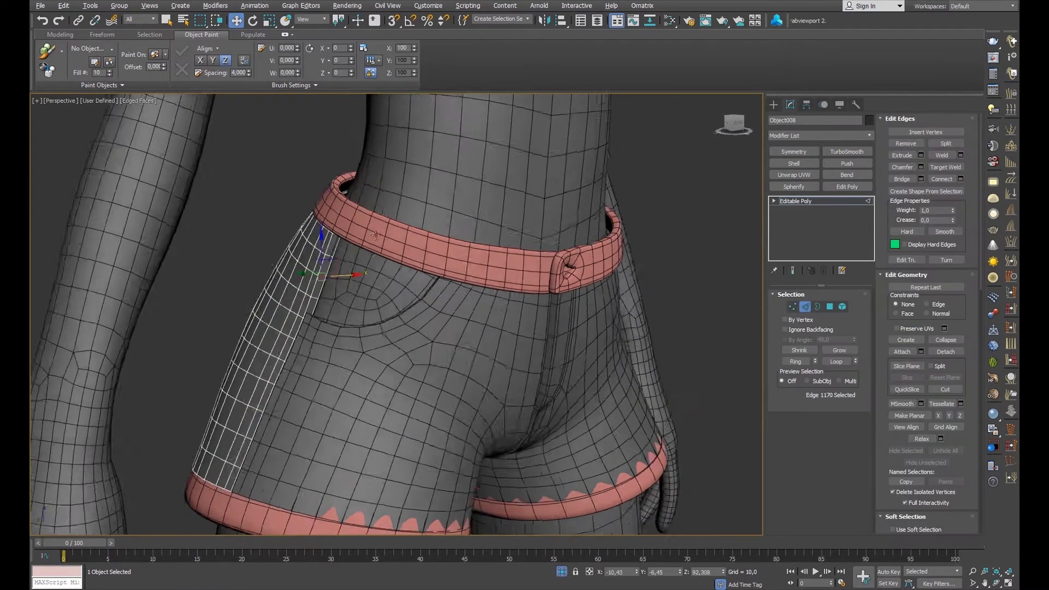
pyautogui.keyDown('alt'); pyautogui.moveTo(412, 292); pyautogui.dragTo(393, 289, button='middle'); pyautogui.keyUp('alt')
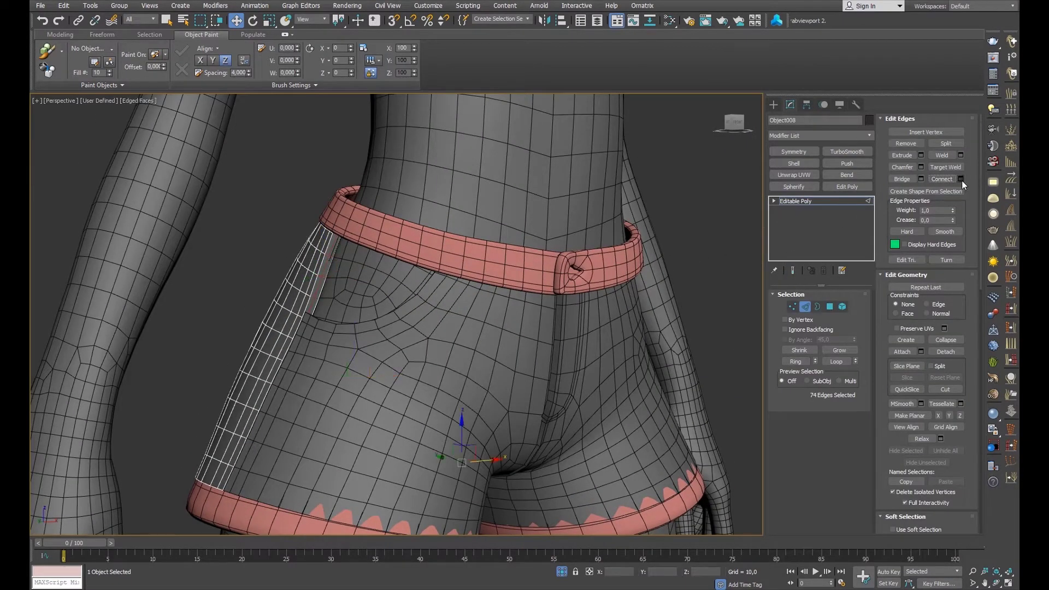
pyautogui.click(432, 365)
# Select a ring of edges across the left half's side panel.
pyautogui.keyDown('alt'); pyautogui.moveTo(548, 233); pyautogui.dragTo(680, 301, button='middle'); pyautogui.keyUp('alt')
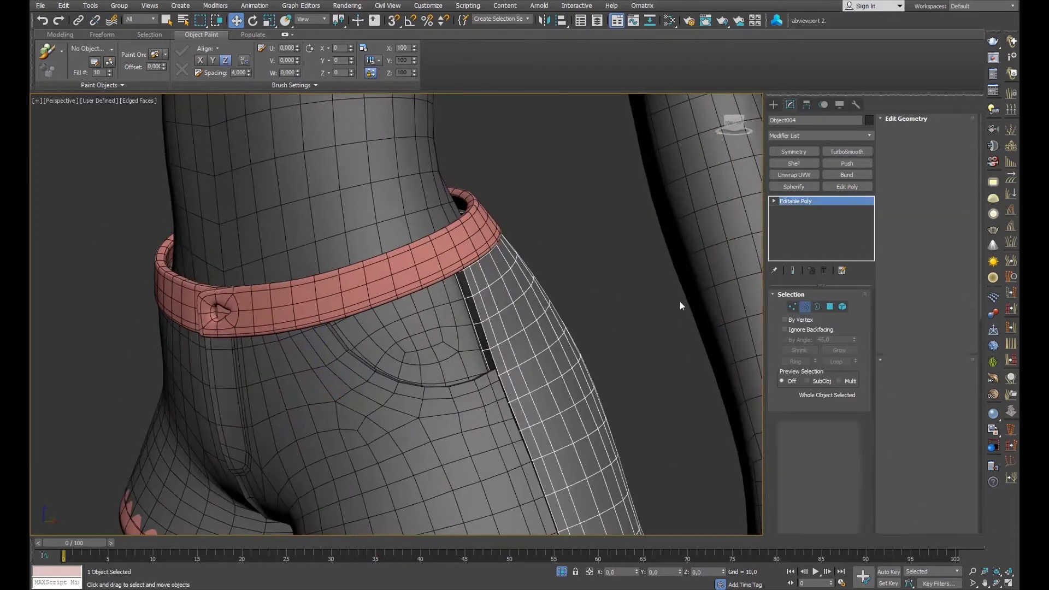
pyautogui.click(479, 327)
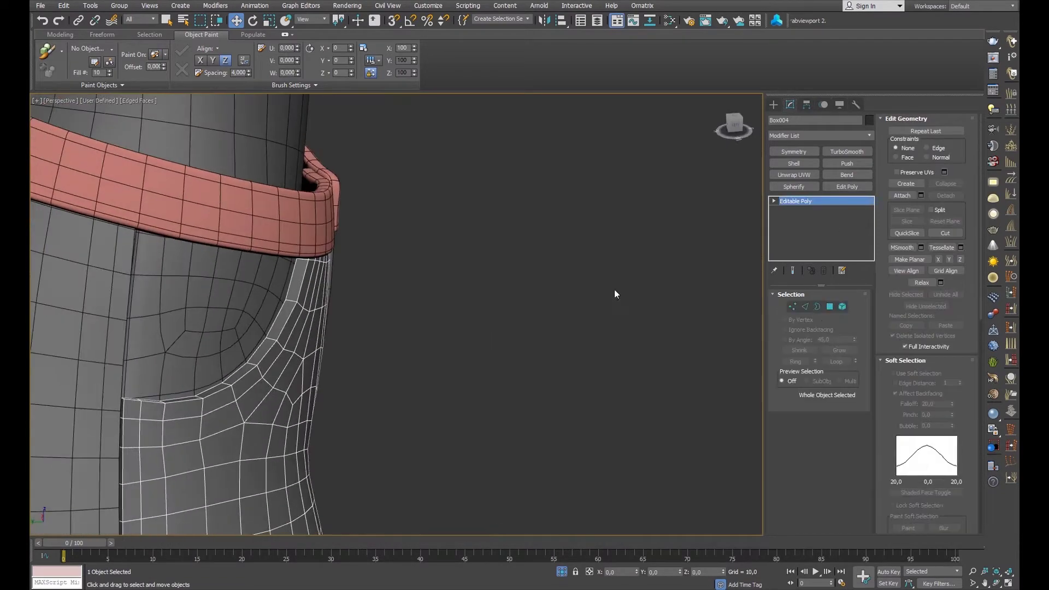
pyautogui.click(805, 363)
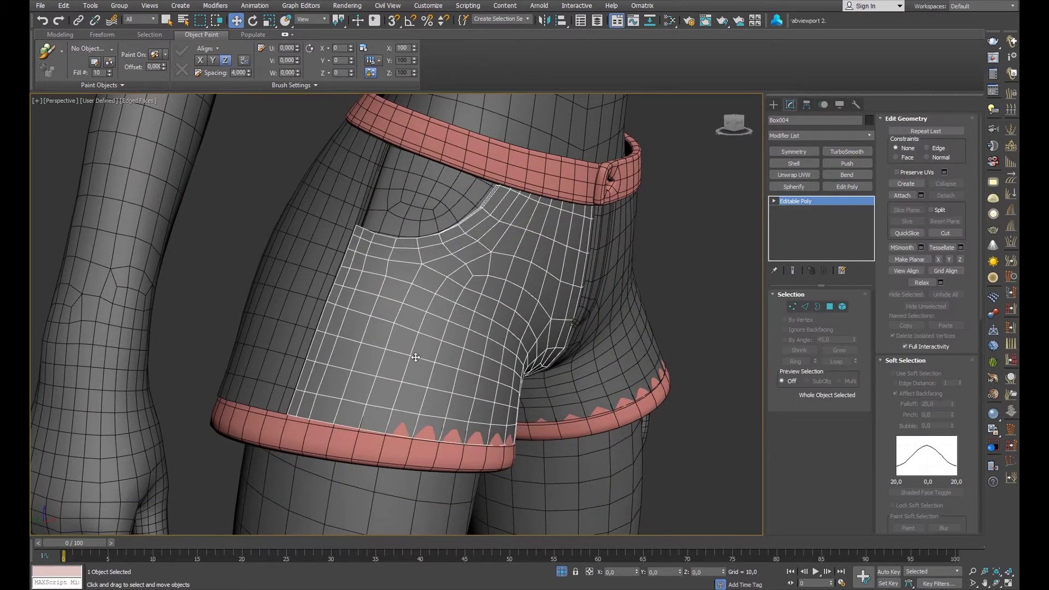
pyautogui.press('F3')
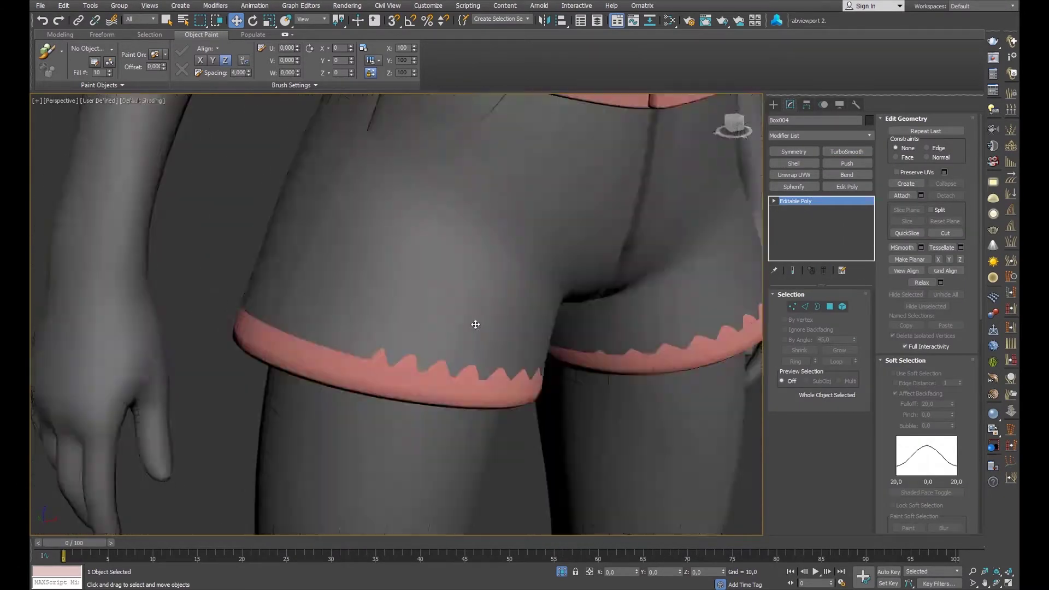
pyautogui.click(805, 307)
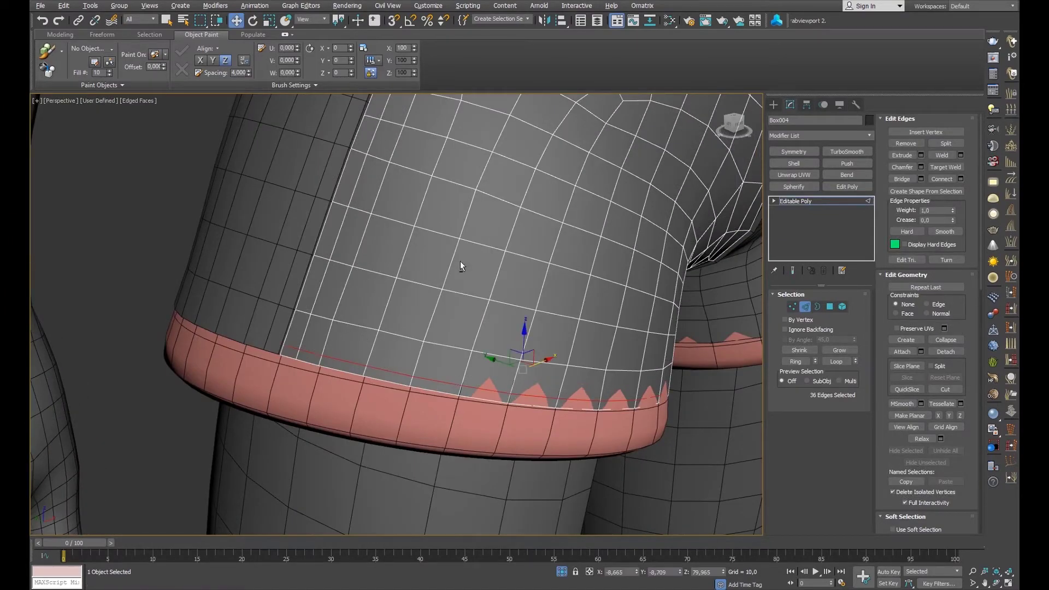
pyautogui.press('2')
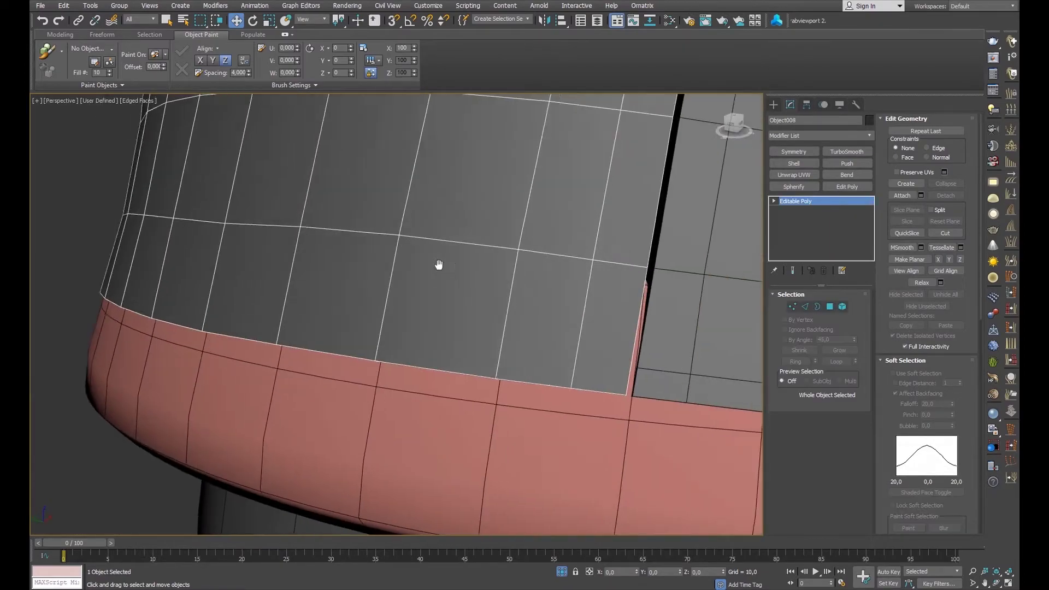
pyautogui.moveTo(438, 264); pyautogui.dragTo(428, 262, button='middle')
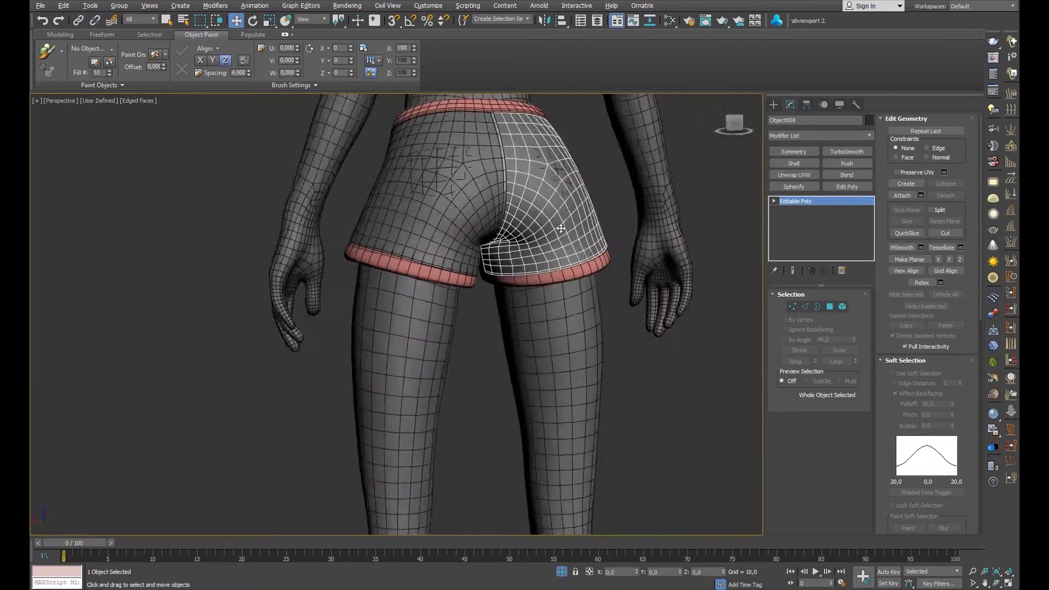
pyautogui.scroll(5, 515, 251)
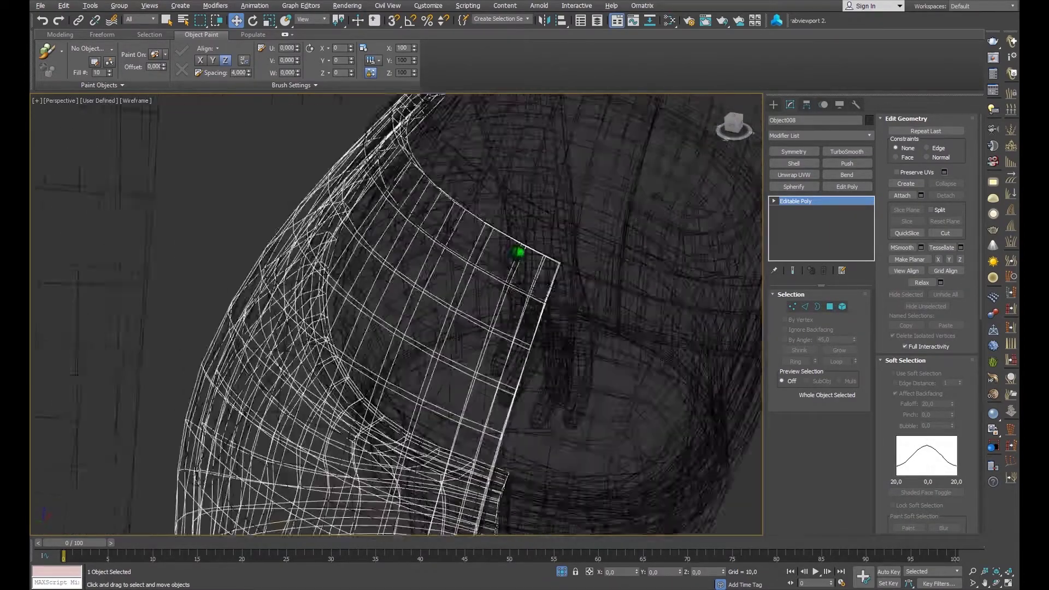
pyautogui.scroll(5, 557, 257)
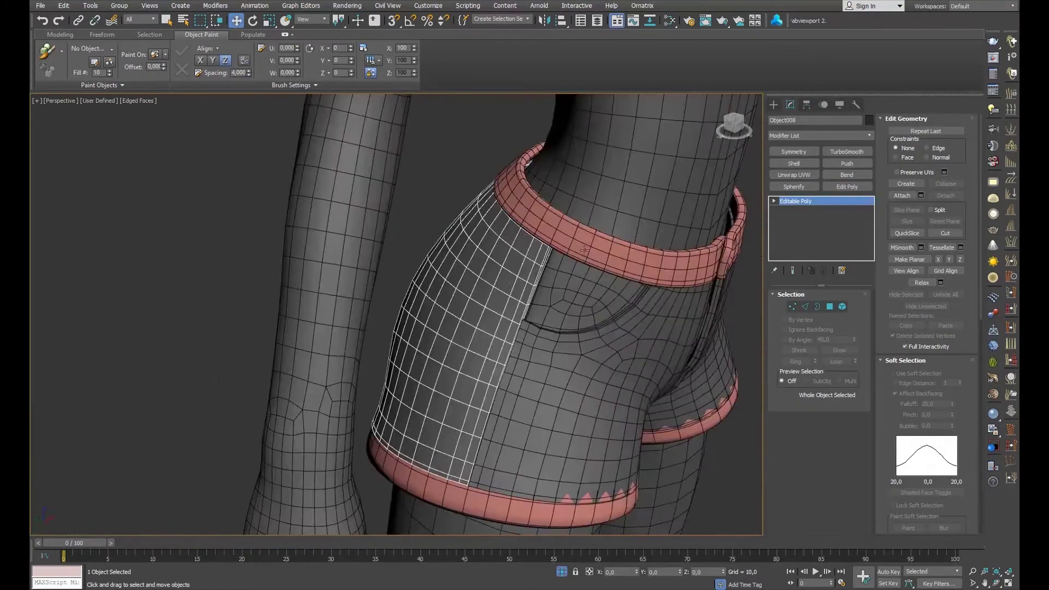
pyautogui.rightClick(585, 251)
pyautogui.keyDown('alt'); pyautogui.moveTo(547, 212); pyautogui.dragTo(534, 206, button='middle'); pyautogui.keyUp('alt')
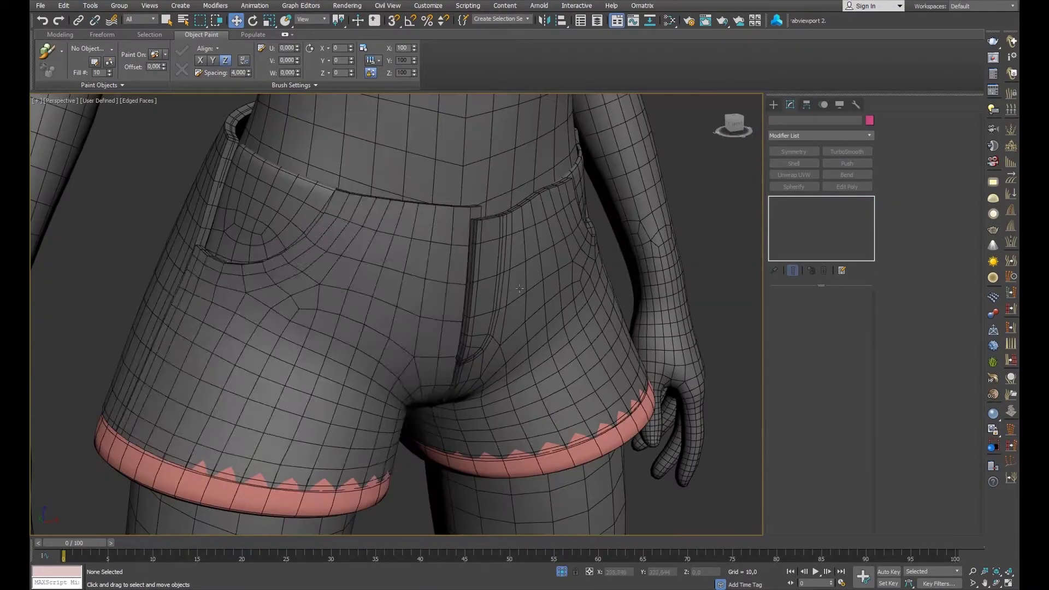
# Select and inspect the shorts panels around the fly and side pocket.
pyautogui.scroll(3, 428, 198)
pyautogui.click(428, 197)
pyautogui.keyDown('alt'); pyautogui.moveTo(440, 172); pyautogui.dragTo(556, 256, button='middle'); pyautogui.keyUp('alt')
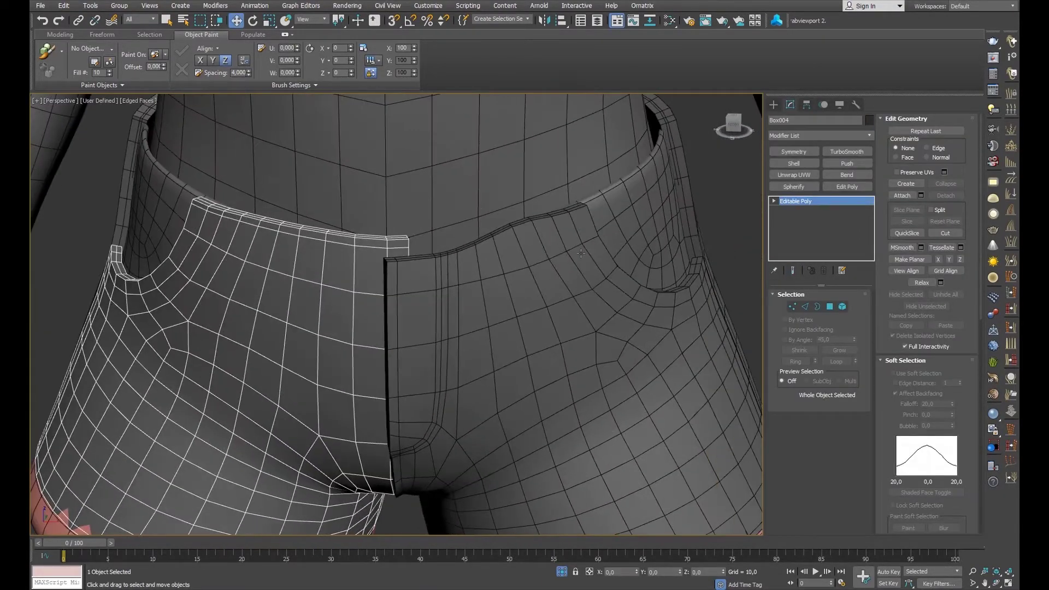
pyautogui.click(556, 256)
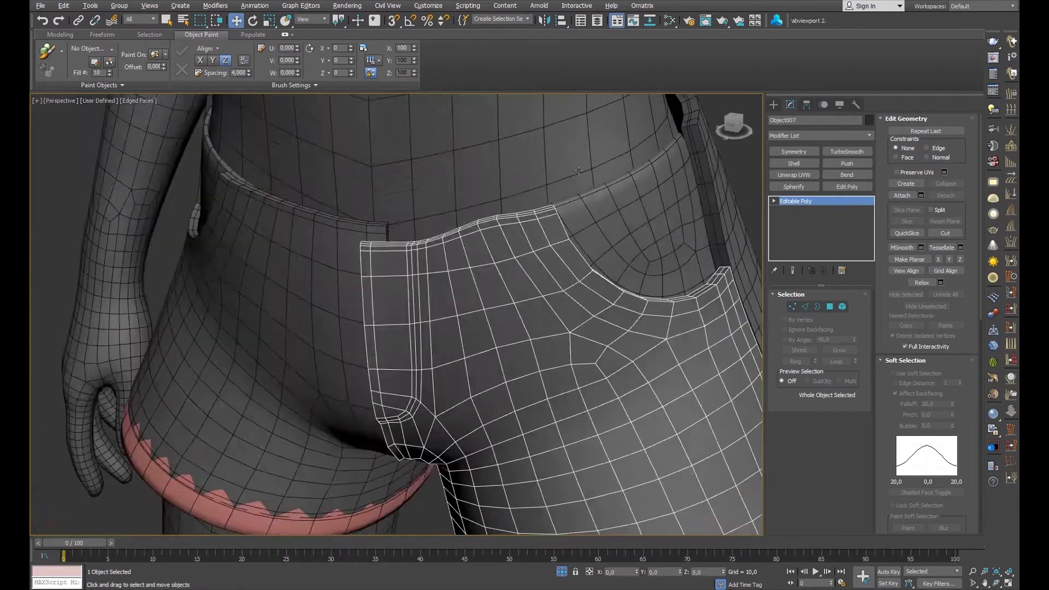
pyautogui.moveTo(396, 266)
pyautogui.keyDown('alt'); pyautogui.mouseDown(button='middle')
pyautogui.moveTo(522, 244)
pyautogui.moveTo(409, 248)
pyautogui.mouseUp(button='middle'); pyautogui.keyUp('alt')
pyautogui.click(523, 244)
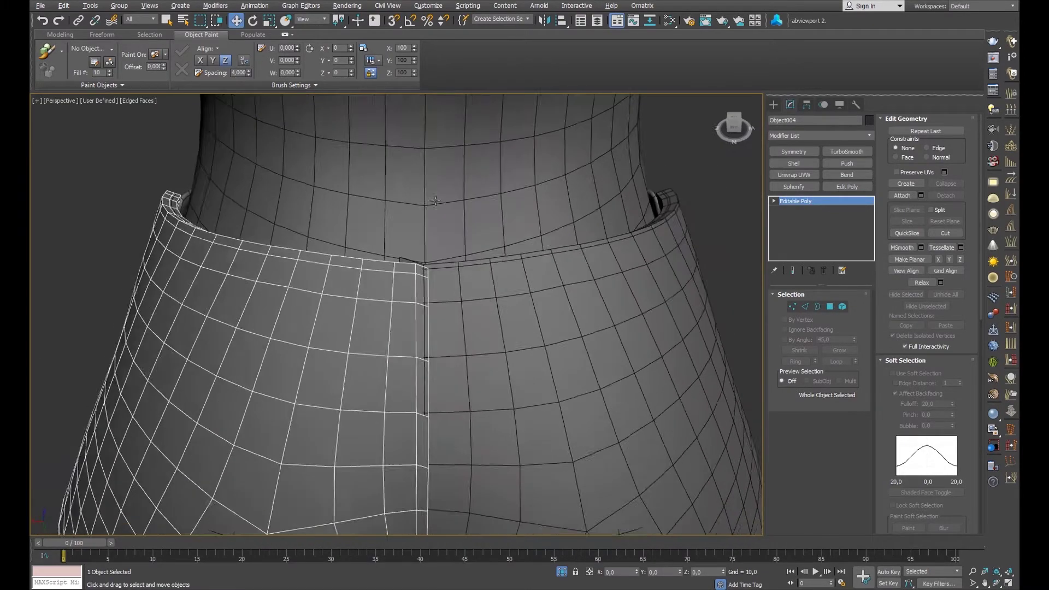
pyautogui.scroll(-5, 396, 269)
pyautogui.keyDown('alt'); pyautogui.moveTo(483, 194); pyautogui.dragTo(499, 199, button='middle'); pyautogui.keyUp('alt')
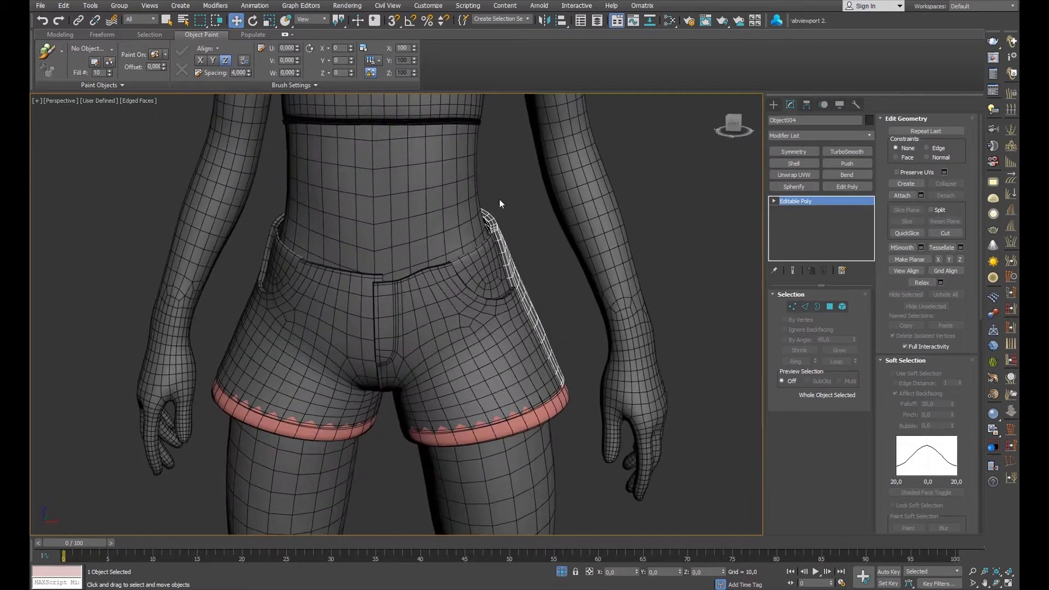
# Unhide all objects, then hide the shirt and turn off Edged Faces.
pyautogui.click(499, 199)
pyautogui.rightClick(499, 199)
pyautogui.click(547, 303)
pyautogui.rightClick(499, 276)
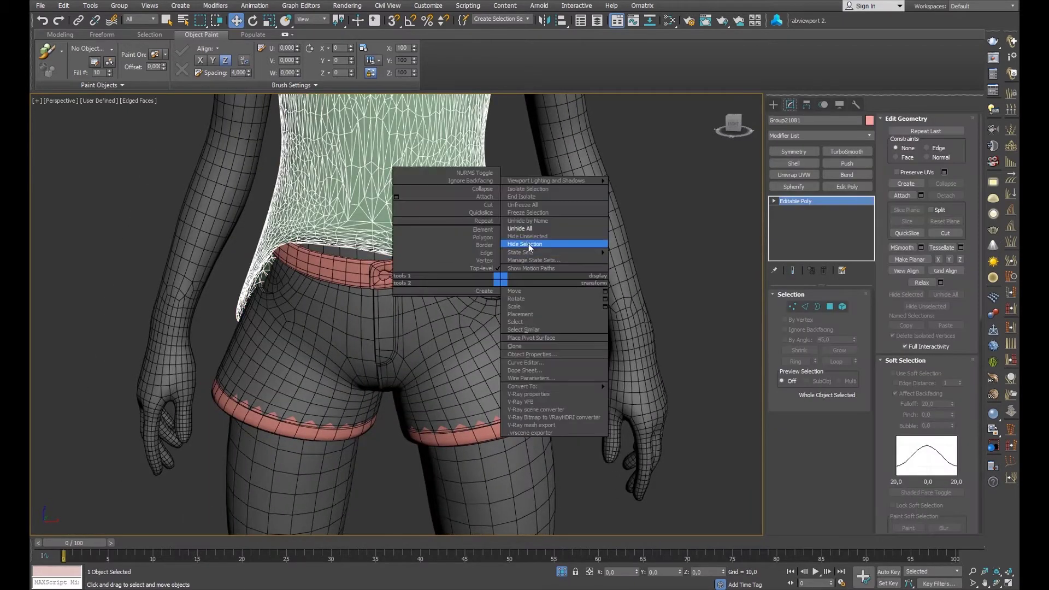
pyautogui.click(529, 244)
pyautogui.press('F4')
# Orbit around the shorts checking their smoothing in plain shading, then restore edged faces.
pyautogui.scroll(5, 529, 244)
pyautogui.moveTo(528, 244); pyautogui.dragTo(501, 251, button='middle')
pyautogui.hotkey('shift', 'z')
pyautogui.click(423, 251)
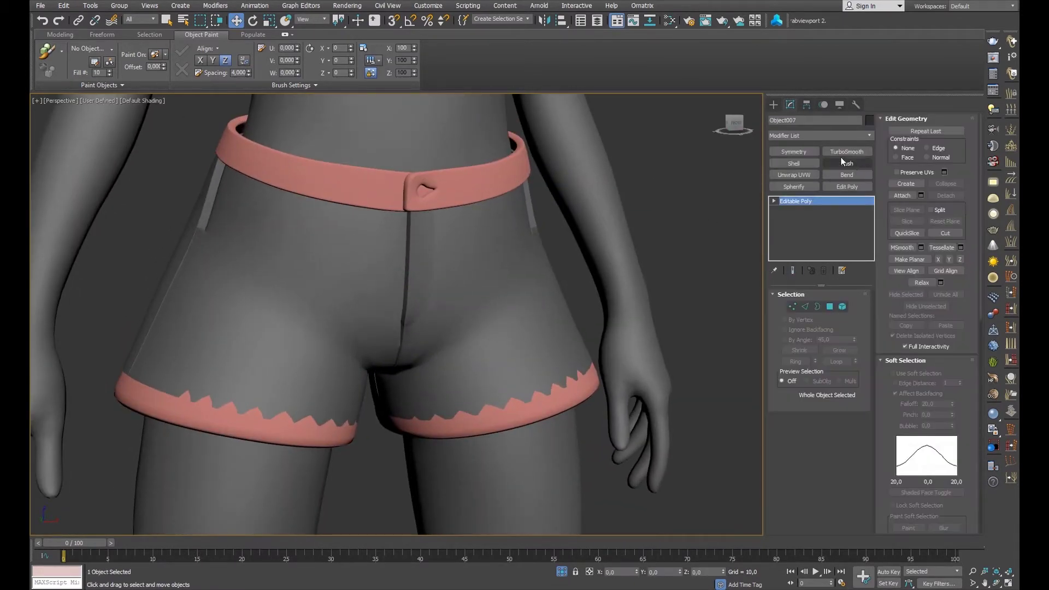
pyautogui.scroll(4, 533, 226)
pyautogui.moveTo(465, 253)
pyautogui.keyDown('alt'); pyautogui.mouseDown(button='middle')
pyautogui.moveTo(492, 257)
pyautogui.moveTo(470, 274)
pyautogui.moveTo(482, 288)
pyautogui.mouseUp(button='middle'); pyautogui.keyUp('alt')
pyautogui.click(796, 200)
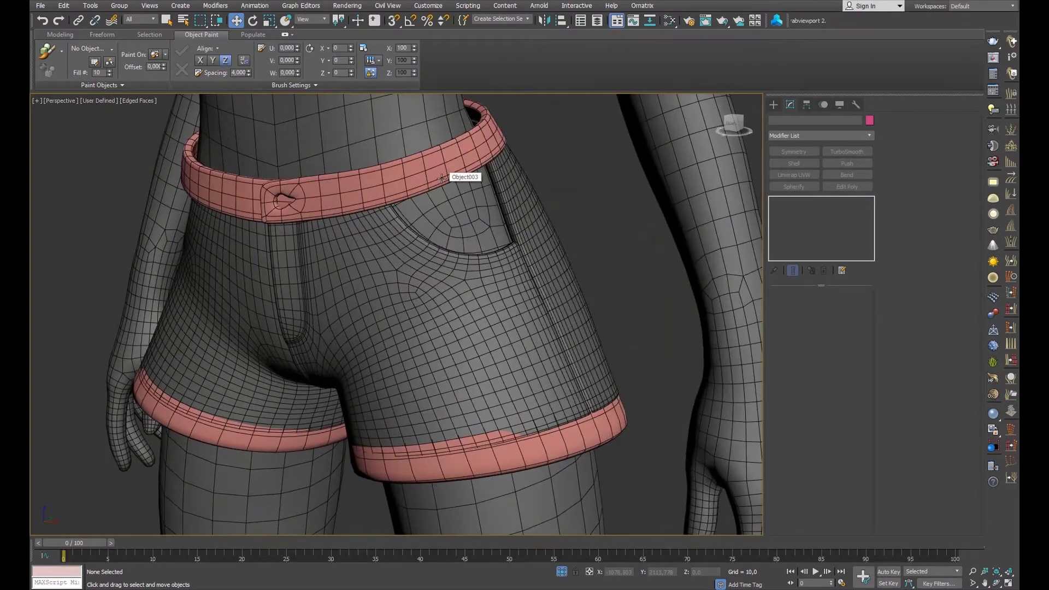
pyautogui.scroll(-3, 379, 229)
pyautogui.scroll(-2, 464, 235)
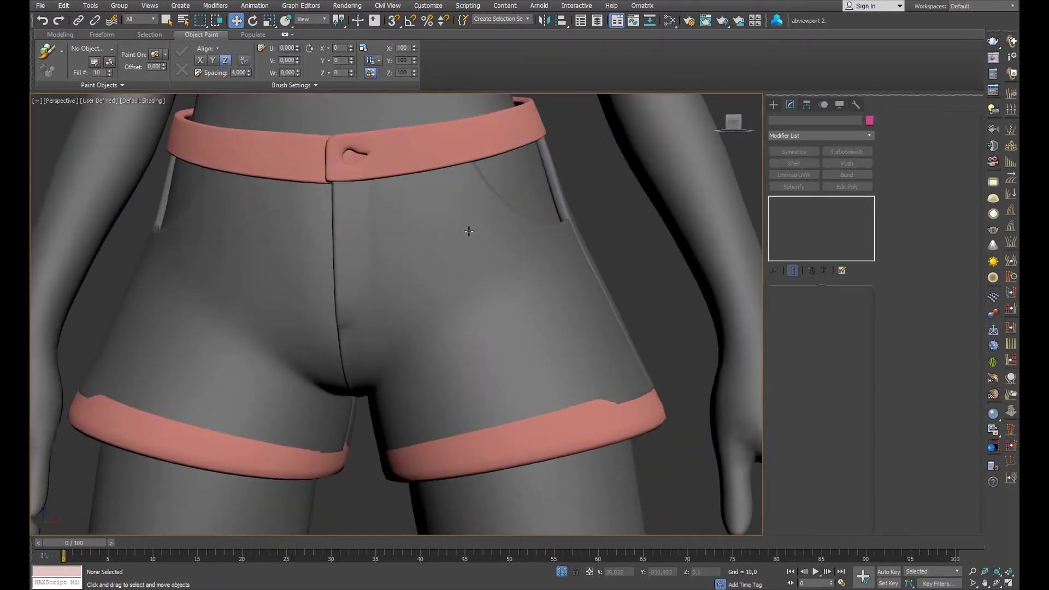
pyautogui.press('F4')
pyautogui.click(465, 243)
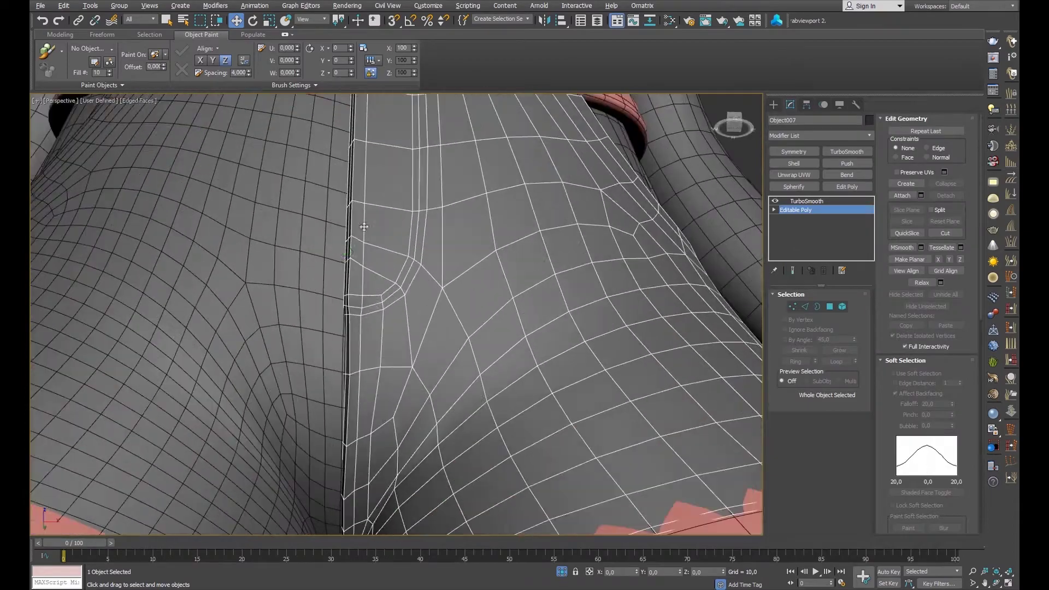
# Select the fly seam polygon strip and test Make Planar X, then undo it.
pyautogui.keyDown('shift'); pyautogui.click(339, 308); pyautogui.keyUp('shift')
pyautogui.keyDown('alt'); pyautogui.moveTo(339, 308); pyautogui.dragTo(384, 176, button='middle'); pyautogui.keyUp('alt')
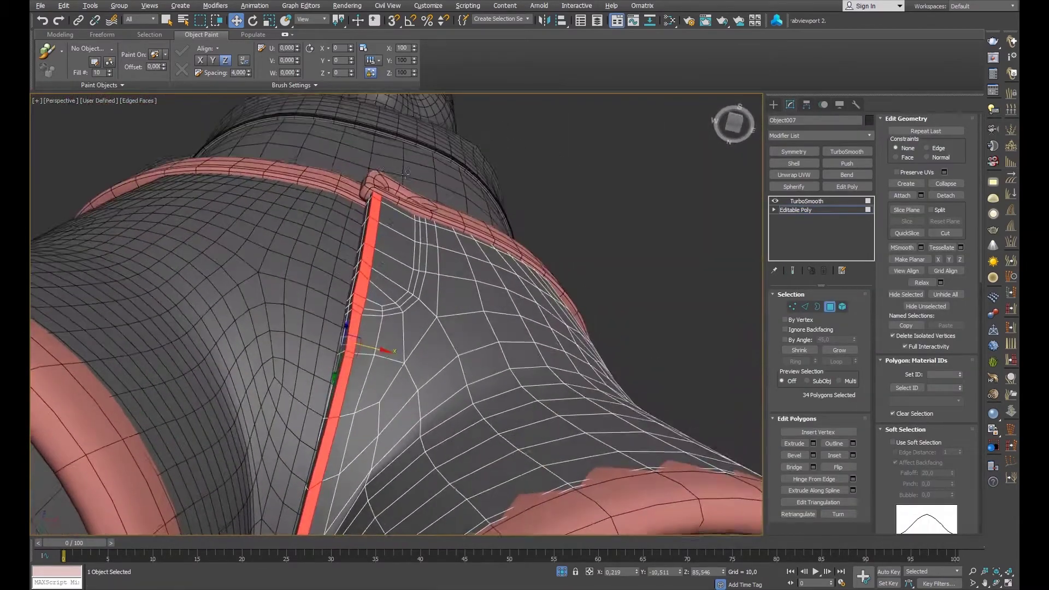
pyautogui.keyDown('alt'); pyautogui.moveTo(383, 176); pyautogui.dragTo(415, 164, button='middle'); pyautogui.keyUp('alt')
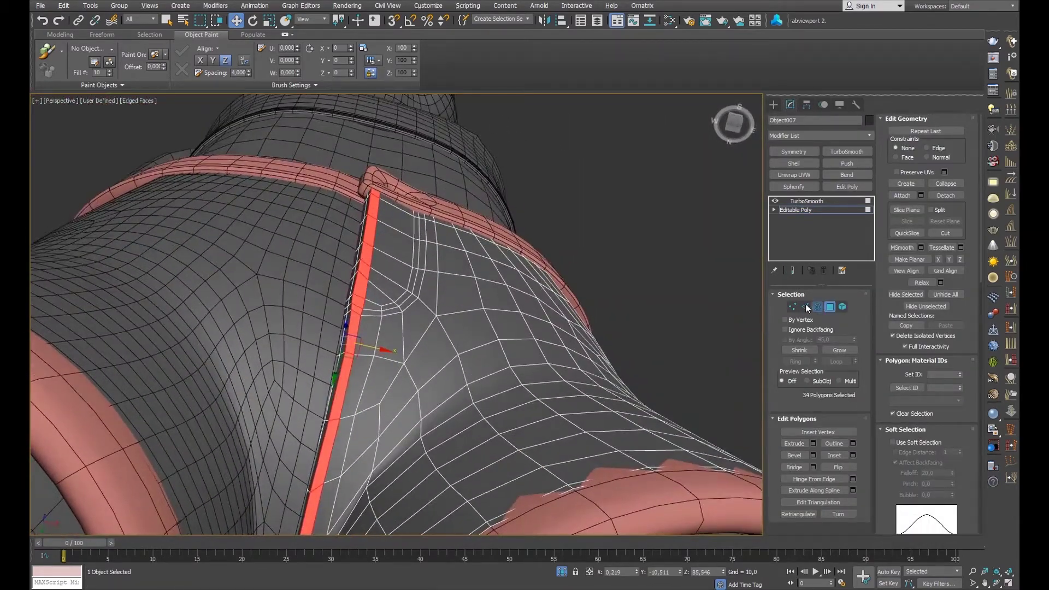
pyautogui.click(805, 307)
pyautogui.keyDown('ctrl'); pyautogui.click(830, 306); pyautogui.keyUp('ctrl')
pyautogui.keyDown('alt'); pyautogui.moveTo(481, 284); pyautogui.dragTo(516, 290, button='middle'); pyautogui.keyUp('alt')
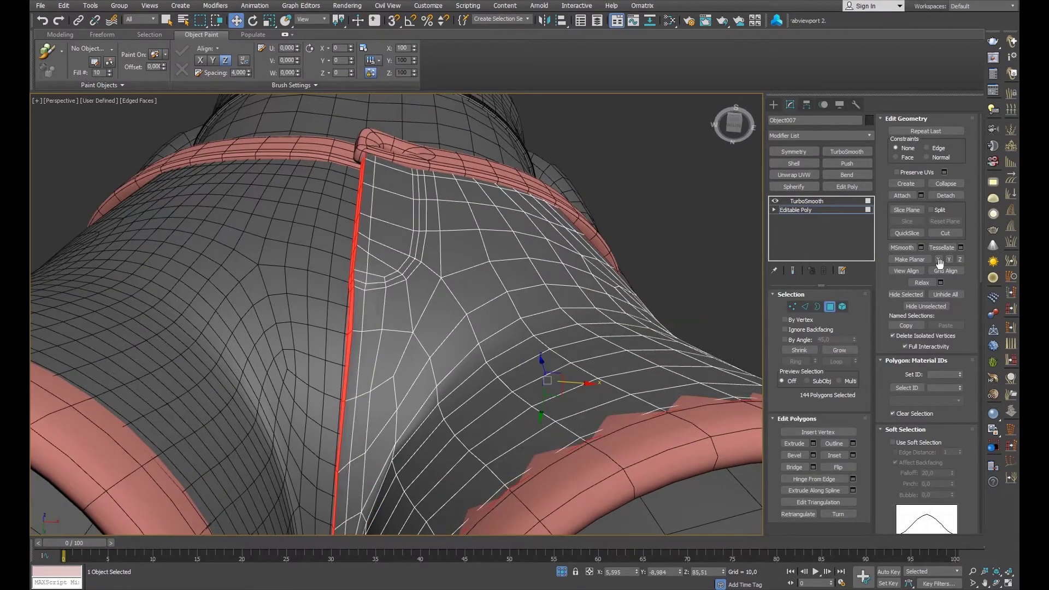
pyautogui.click(940, 263)
pyautogui.hotkey('ctrl', 'z')
# Isolate the right panel and reselect the polygon strip along its seam edge.
pyautogui.moveTo(574, 268)
pyautogui.keyDown('alt'); pyautogui.mouseDown(button='middle')
pyautogui.moveTo(595, 258)
pyautogui.moveTo(105, 156)
pyautogui.moveTo(244, 203)
pyautogui.mouseUp(button='middle'); pyautogui.keyUp('alt')
pyautogui.hotkey('alt', 'q')
pyautogui.moveTo(437, 295)
pyautogui.keyDown('alt'); pyautogui.mouseDown(button='middle')
pyautogui.moveTo(589, 422)
pyautogui.moveTo(392, 498)
pyautogui.moveTo(151, 229)
pyautogui.mouseUp(button='middle'); pyautogui.keyUp('alt')
pyautogui.moveTo(151, 229); pyautogui.dragTo(270, 422)
pyautogui.keyDown('alt'); pyautogui.moveTo(269, 422); pyautogui.dragTo(652, 230, button='middle'); pyautogui.keyUp('alt')
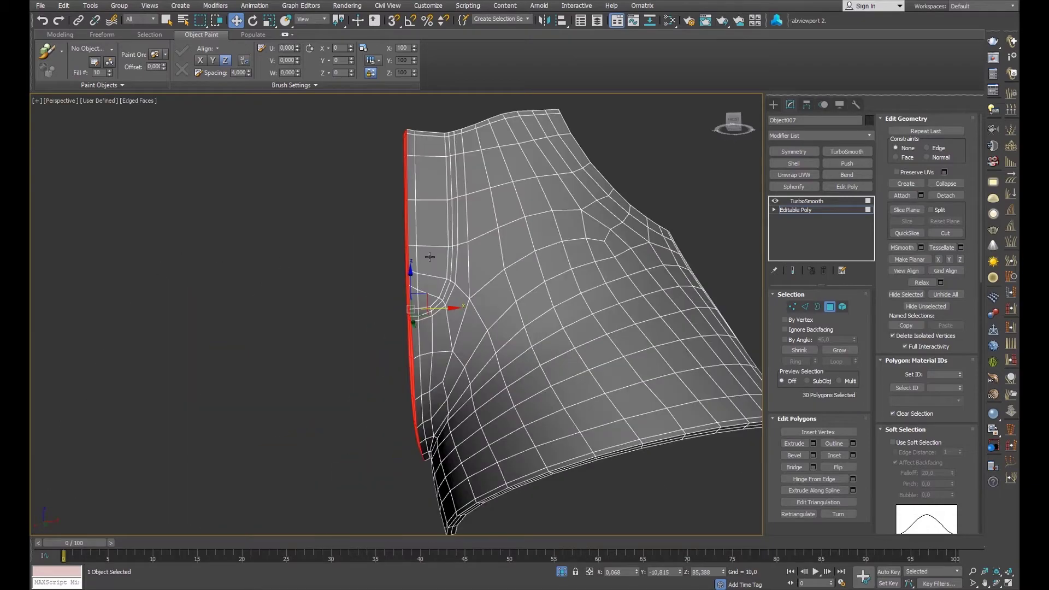
pyautogui.hotkey('alt', 'q')
# Select side panel Object004 and isolate it.
pyautogui.scroll(6, 435, 302)
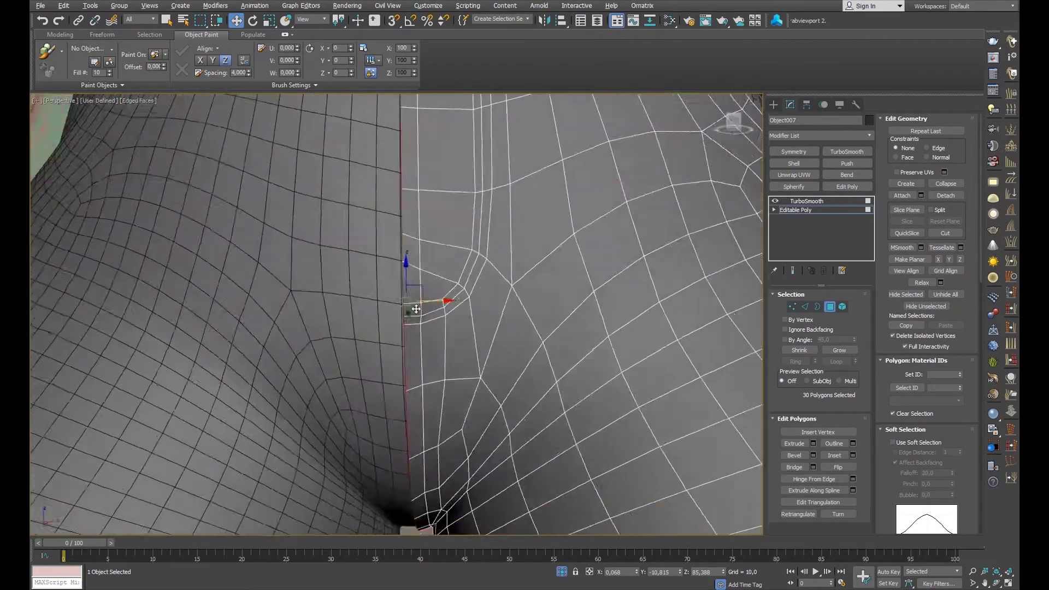
pyautogui.scroll(-5, 436, 295)
pyautogui.moveTo(435, 295)
pyautogui.keyDown('alt'); pyautogui.mouseDown(button='middle')
pyautogui.moveTo(428, 309)
pyautogui.moveTo(415, 306)
pyautogui.mouseUp(button='middle'); pyautogui.keyUp('alt')
pyautogui.scroll(-3, 492, 273)
pyautogui.keyDown('alt'); pyautogui.moveTo(492, 273); pyautogui.dragTo(504, 231, button='middle'); pyautogui.keyUp('alt')
pyautogui.click(523, 299)
pyautogui.hotkey('alt', 'q')
pyautogui.keyDown('alt'); pyautogui.moveTo(367, 244); pyautogui.dragTo(470, 269, button='middle'); pyautogui.keyUp('alt')
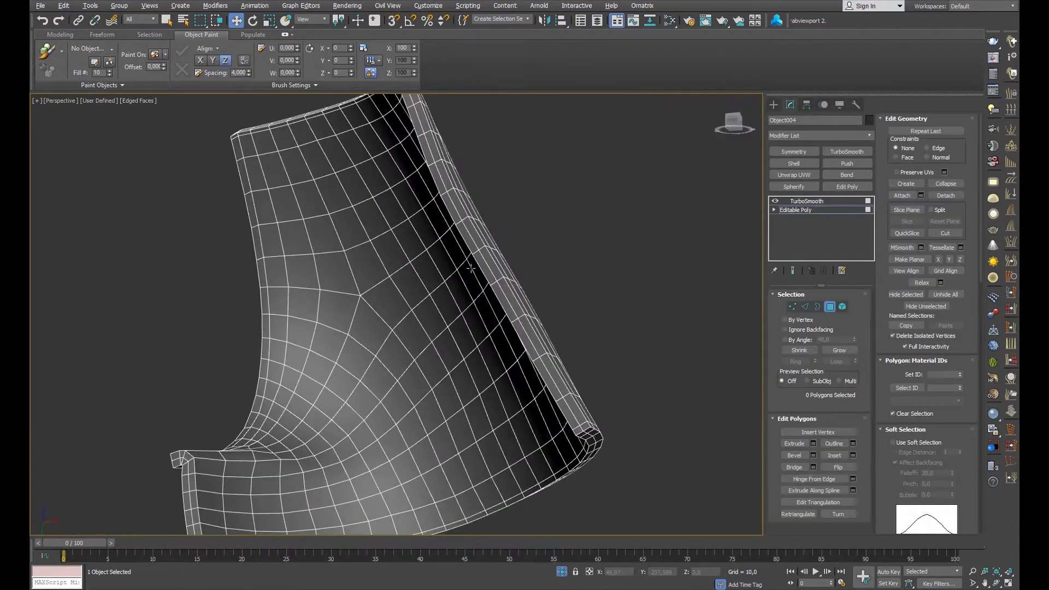
# Narrow Object004's selection to its right border polygon strip and flatten it with Make Planar X.
pyautogui.press('2')
pyautogui.click(831, 307)
pyautogui.keyDown('alt'); pyautogui.moveTo(546, 229); pyautogui.dragTo(574, 209, button='middle'); pyautogui.keyUp('alt')
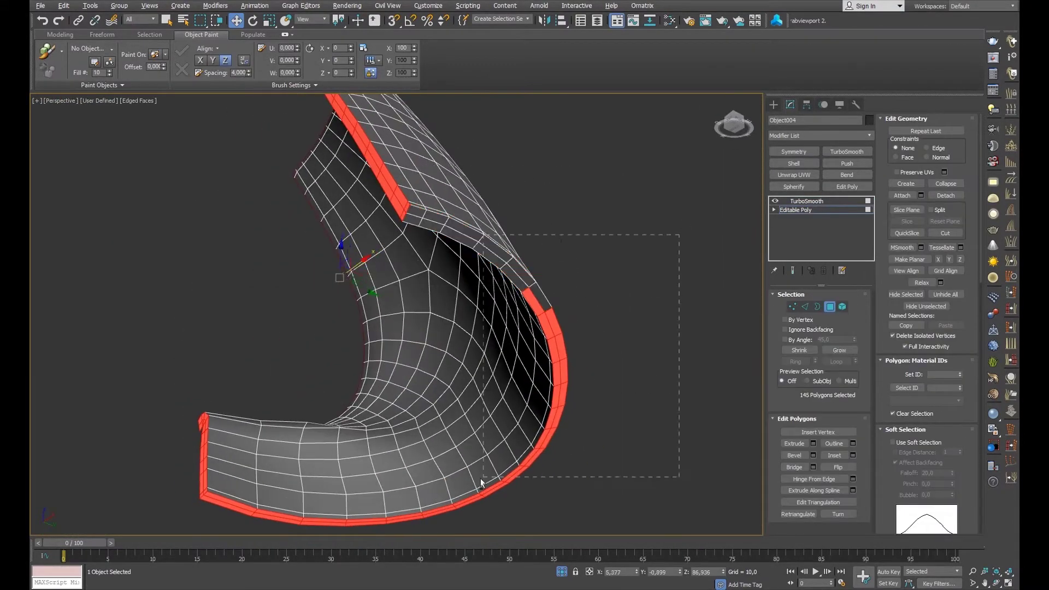
pyautogui.keyDown('alt'); pyautogui.moveTo(539, 463); pyautogui.dragTo(539, 464); pyautogui.keyUp('alt')
pyautogui.keyDown('alt'); pyautogui.moveTo(241, 328); pyautogui.dragTo(328, 273, button='middle'); pyautogui.keyUp('alt')
pyautogui.keyDown('alt'); pyautogui.moveTo(276, 117); pyautogui.dragTo(533, 237); pyautogui.keyUp('alt')
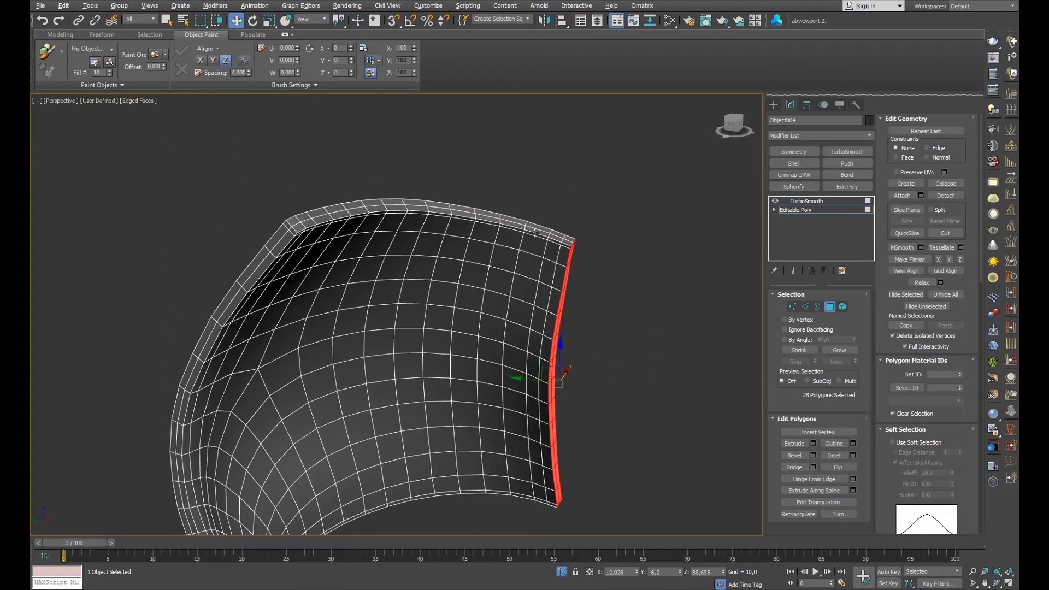
pyautogui.keyDown('alt'); pyautogui.moveTo(533, 237); pyautogui.dragTo(656, 246, button='middle'); pyautogui.keyUp('alt')
pyautogui.click(940, 261)
pyautogui.moveTo(556, 234)
pyautogui.keyDown('alt'); pyautogui.mouseDown(button='middle')
pyautogui.moveTo(512, 316)
pyautogui.moveTo(440, 214)
pyautogui.moveTo(450, 282)
pyautogui.moveTo(480, 209)
pyautogui.moveTo(446, 205)
pyautogui.moveTo(532, 163)
pyautogui.moveTo(572, 288)
pyautogui.mouseUp(button='middle'); pyautogui.keyUp('alt')
# Isolate the panel again and refine the polygon selection along its upper edge.
pyautogui.hotkey('alt', 'q')
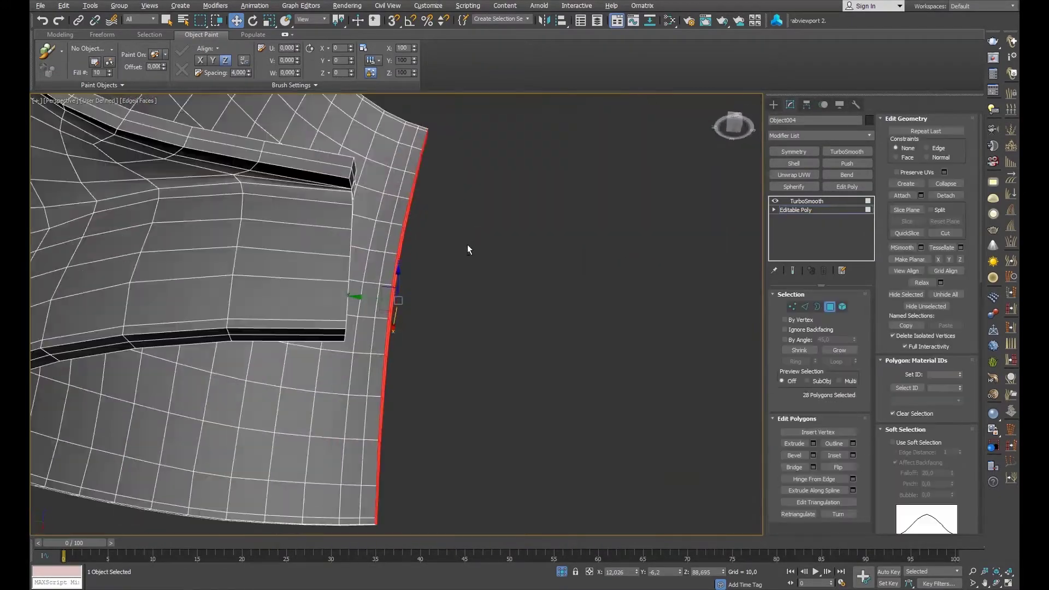
pyautogui.keyDown('alt'); pyautogui.moveTo(656, 322); pyautogui.dragTo(615, 403, button='middle'); pyautogui.keyUp('alt')
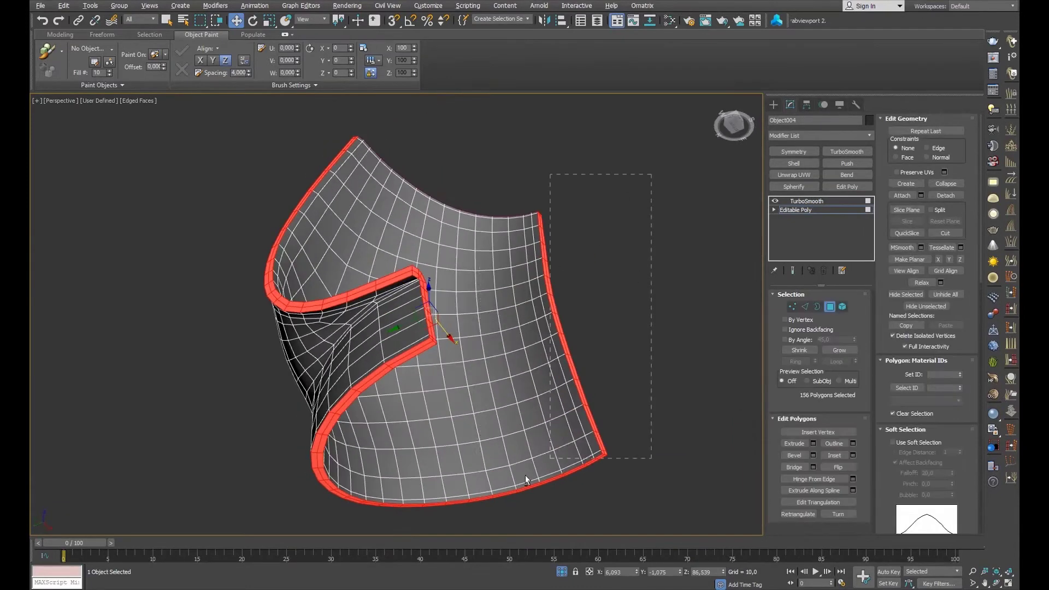
pyautogui.hotkey('ctrl', 'z')
pyautogui.keyDown('alt'); pyautogui.moveTo(397, 217); pyautogui.dragTo(364, 298, button='middle'); pyautogui.keyUp('alt')
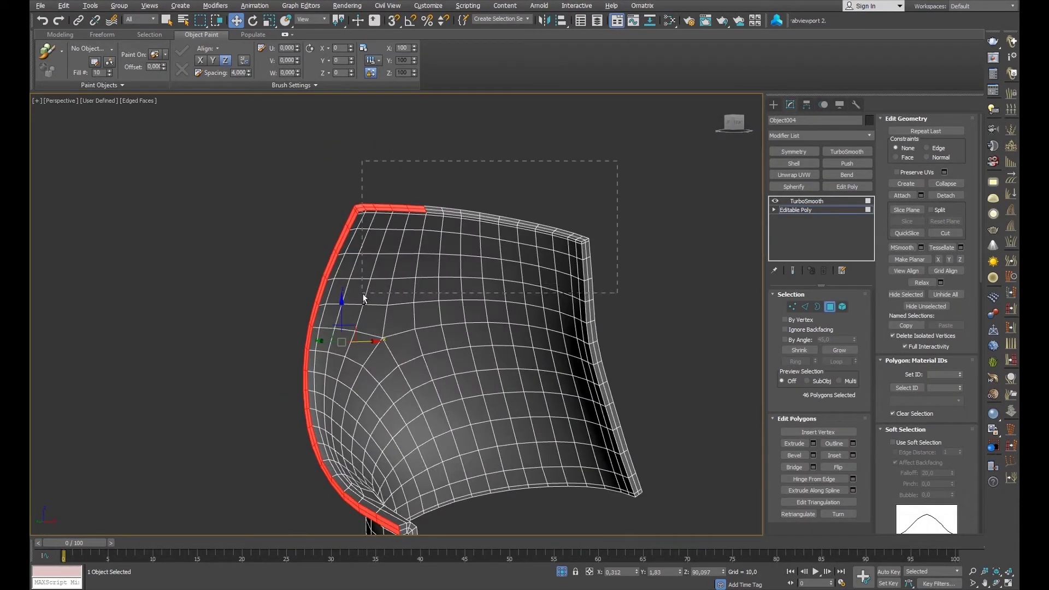
pyautogui.moveTo(363, 210)
pyautogui.keyDown('alt'); pyautogui.mouseDown(button='middle')
pyautogui.moveTo(518, 222)
pyautogui.moveTo(547, 257)
pyautogui.mouseUp(button='middle'); pyautogui.keyUp('alt')
pyautogui.rightClick(251, 323)
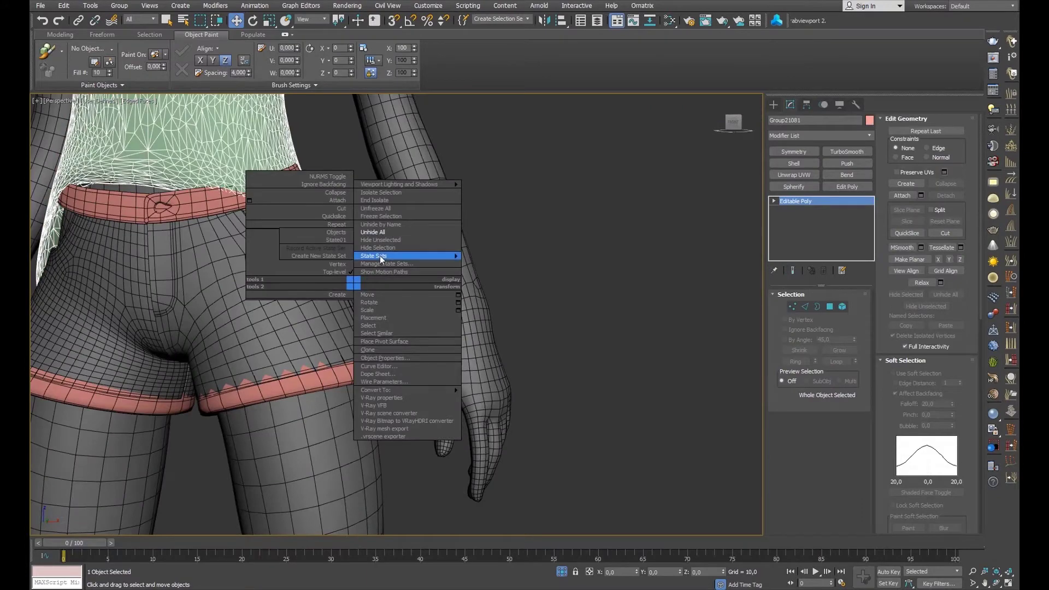
# Bevel the fly seam strip with 0 height and a small inward outline.
pyautogui.scroll(3, 386, 272)
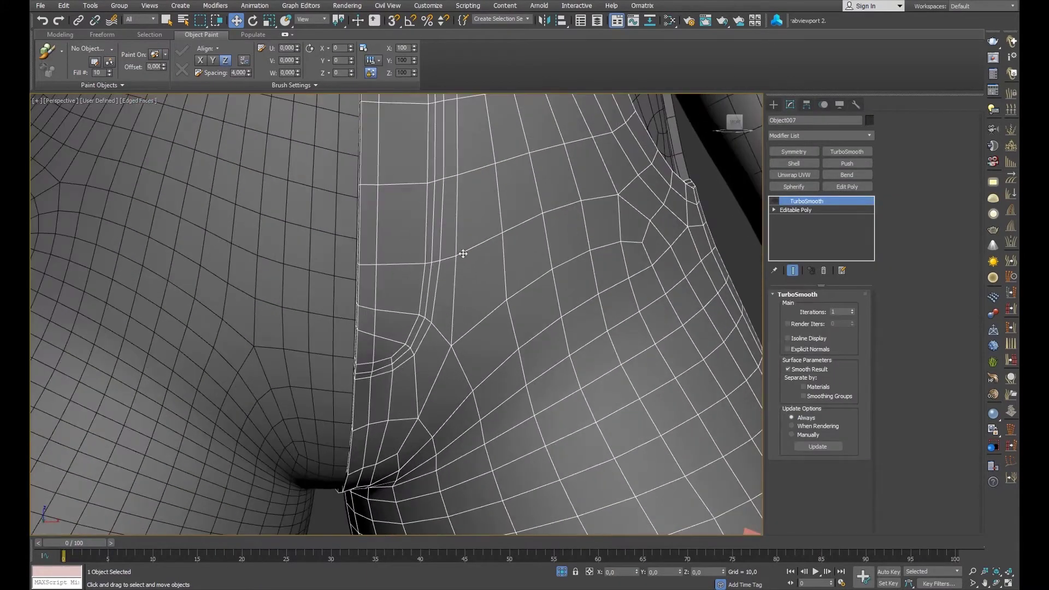
pyautogui.click(830, 306)
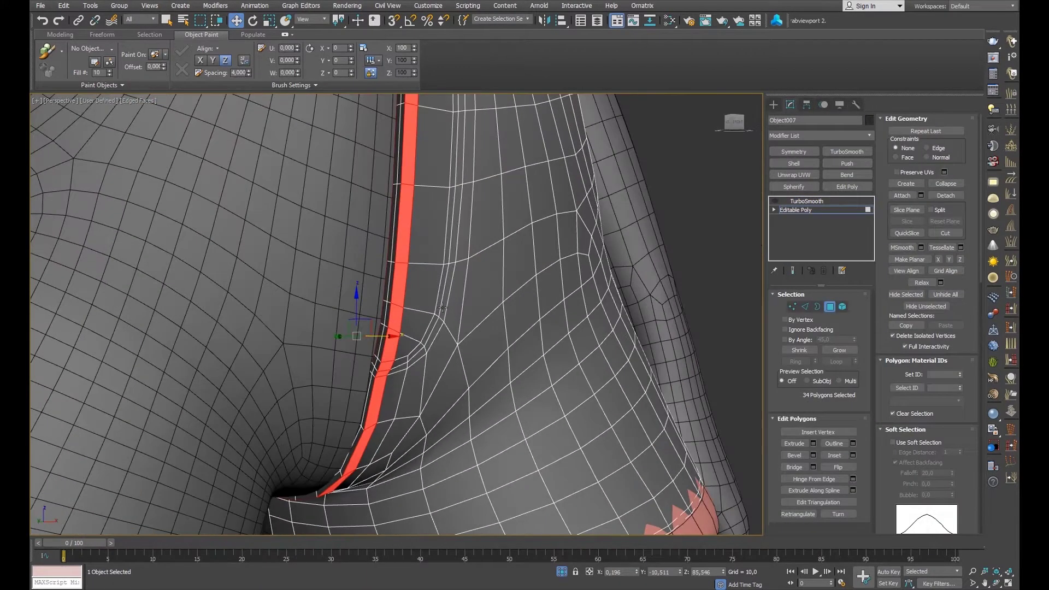
pyautogui.click(813, 456)
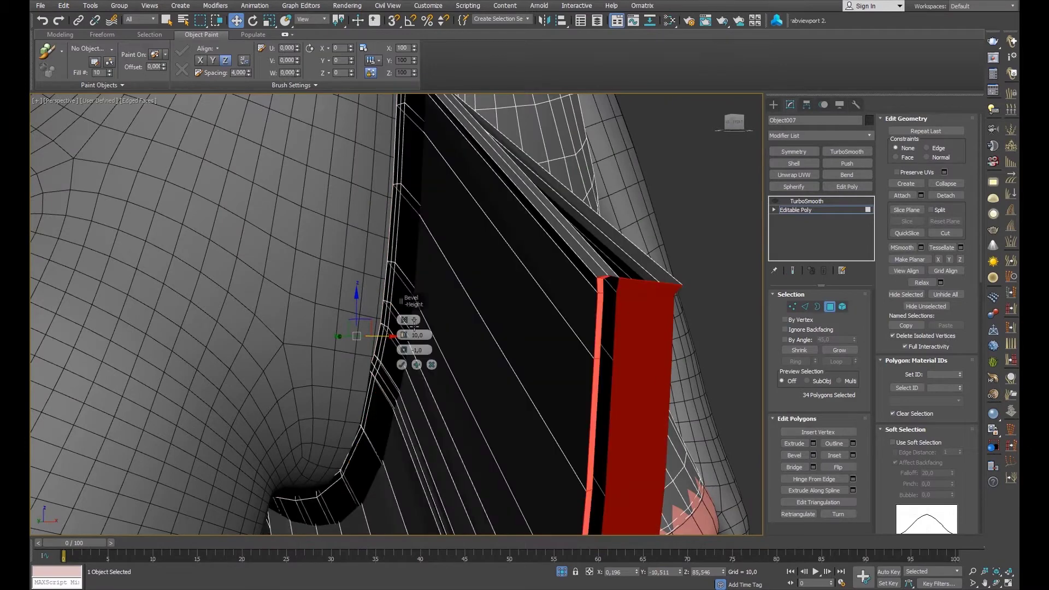
pyautogui.moveTo(405, 335); pyautogui.dragTo(406, 342)
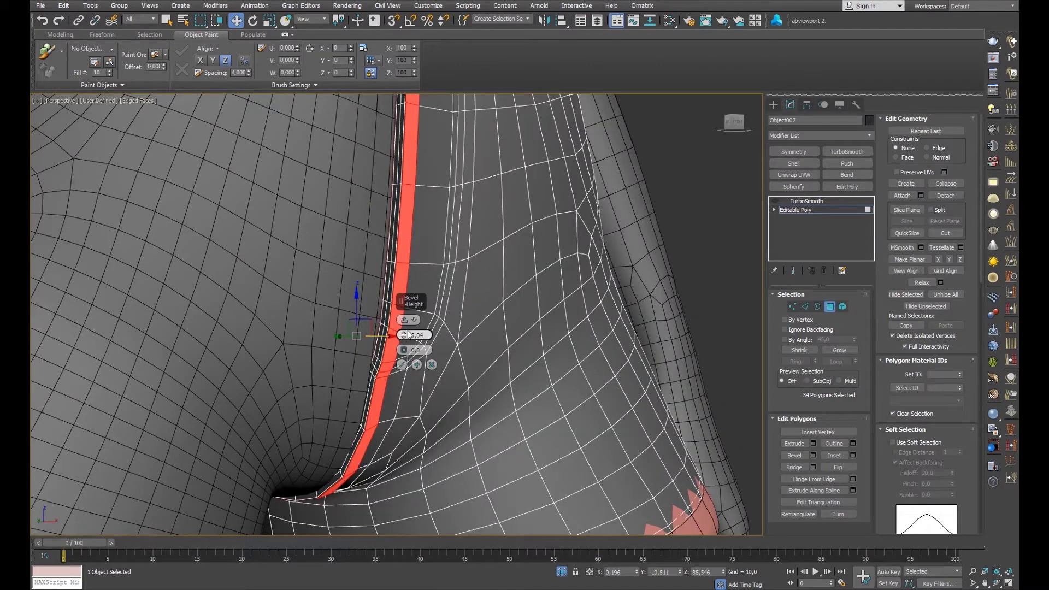
pyautogui.scroll(2, 408, 334)
pyautogui.scroll(2, 405, 338)
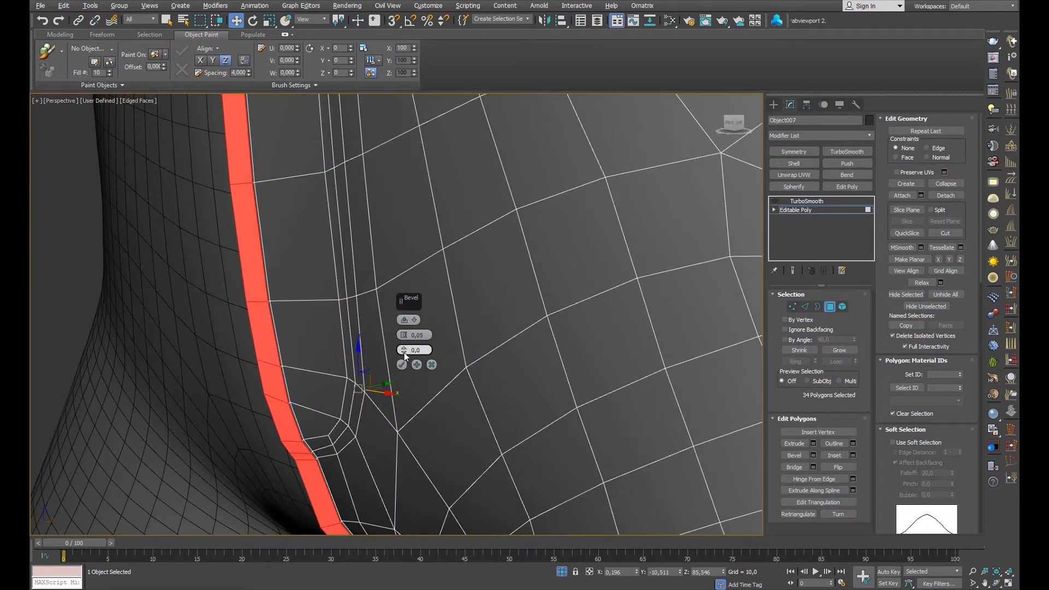
pyautogui.keyDown('alt'); pyautogui.moveTo(405, 352); pyautogui.dragTo(331, 267, button='middle'); pyautogui.keyUp('alt')
# Enable the TurboSmooth preview and review the fly seam groove in plain shading.
pyautogui.click(806, 202)
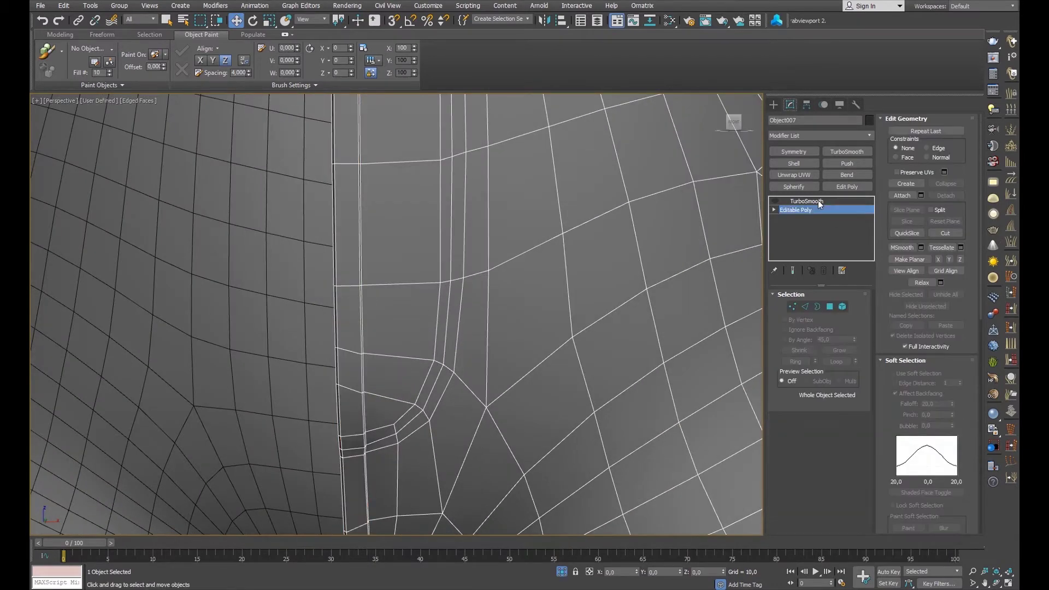
pyautogui.click(775, 201)
pyautogui.press('F4')
pyautogui.press('z')
pyautogui.keyDown('alt'); pyautogui.moveTo(461, 277); pyautogui.dragTo(482, 216, button='middle'); pyautogui.keyUp('alt')
pyautogui.scroll(5, 483, 216)
pyautogui.moveTo(499, 181)
pyautogui.keyDown('alt'); pyautogui.mouseDown(button='middle')
pyautogui.moveTo(402, 274)
pyautogui.moveTo(461, 231)
pyautogui.moveTo(476, 270)
pyautogui.moveTo(593, 206)
pyautogui.moveTo(546, 246)
pyautogui.mouseUp(button='middle'); pyautogui.keyUp('alt')
# Return to the base mesh polygons and bevel the side seam strip with zero height.
pyautogui.press('F4')
pyautogui.click(775, 201)
pyautogui.click(795, 209)
pyautogui.press('4')
pyautogui.click(813, 455)
pyautogui.moveTo(405, 335); pyautogui.dragTo(409, 342)
pyautogui.rightClick(405, 335)
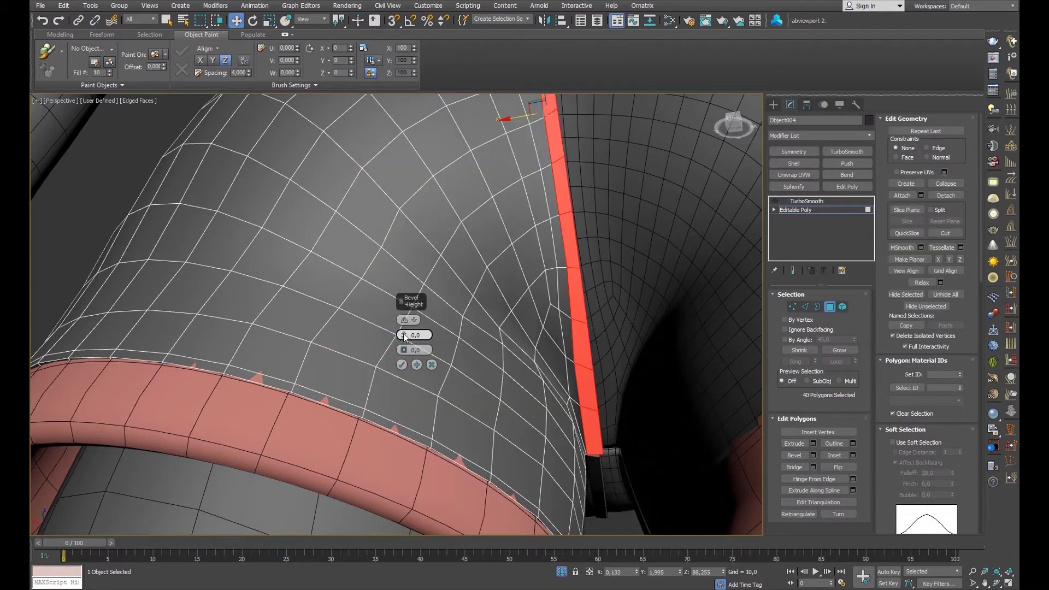
pyautogui.keyDown('alt'); pyautogui.moveTo(485, 217); pyautogui.dragTo(519, 340, button='middle'); pyautogui.keyUp('alt')
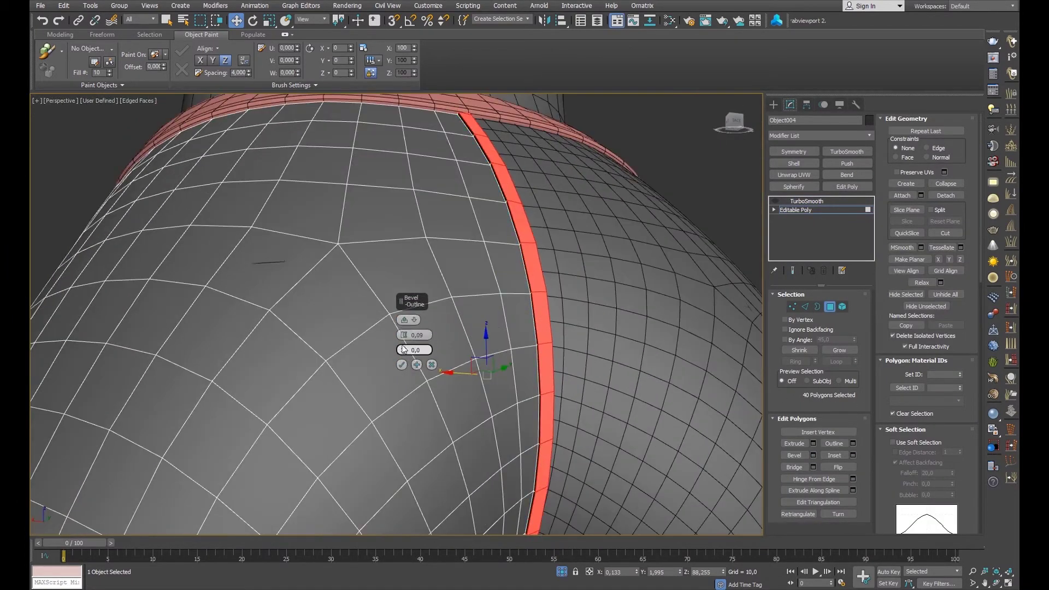
# Review the smoothed shorts from behind without edged faces.
pyautogui.click(807, 201)
pyautogui.moveTo(656, 274)
pyautogui.keyDown('alt'); pyautogui.mouseDown(button='middle')
pyautogui.moveTo(598, 248)
pyautogui.moveTo(551, 182)
pyautogui.moveTo(405, 274)
pyautogui.mouseUp(button='middle'); pyautogui.keyUp('alt')
pyautogui.press('F4')
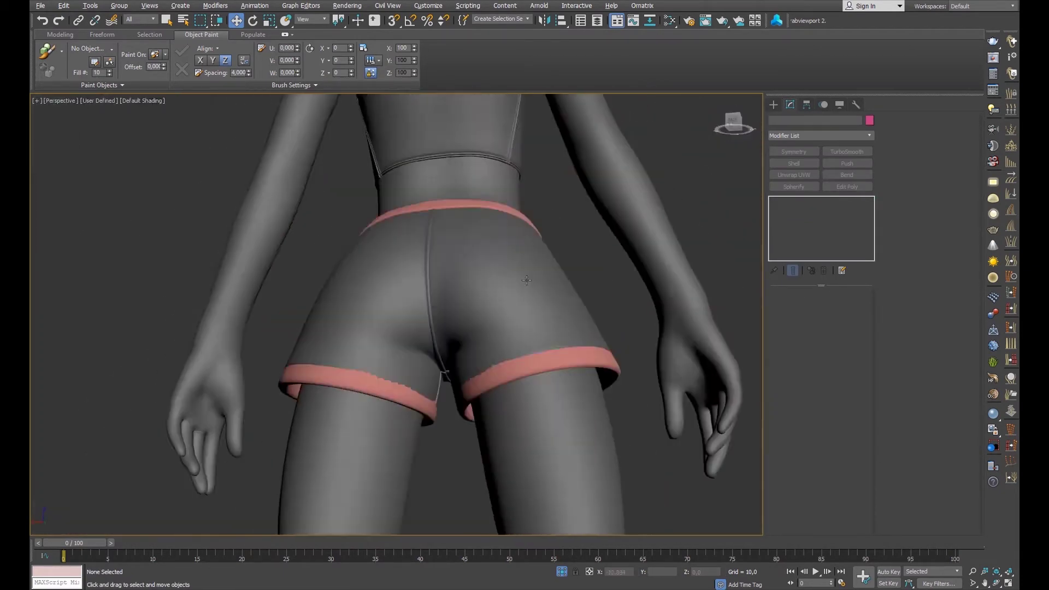
# Select the polygon strip along the shorts' pocket edge and bring up Bevel settings.
pyautogui.press('F4')
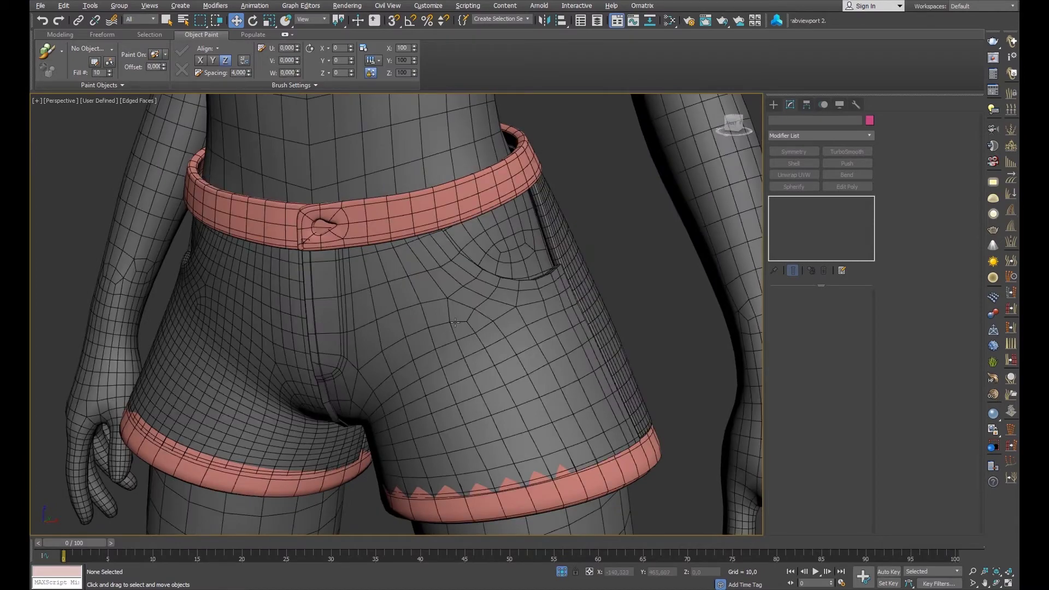
pyautogui.click(406, 275)
pyautogui.click(806, 210)
pyautogui.scroll(5, 619, 287)
pyautogui.press('4')
pyautogui.click(619, 288)
pyautogui.keyDown('alt'); pyautogui.moveTo(620, 287); pyautogui.dragTo(526, 277, button='middle'); pyautogui.keyUp('alt')
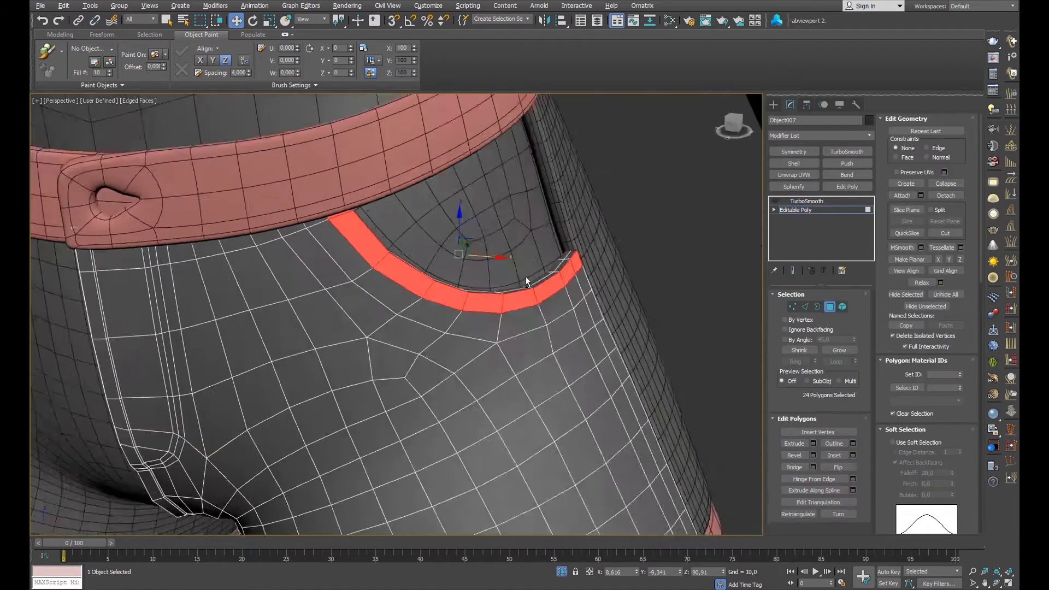
pyautogui.click(813, 455)
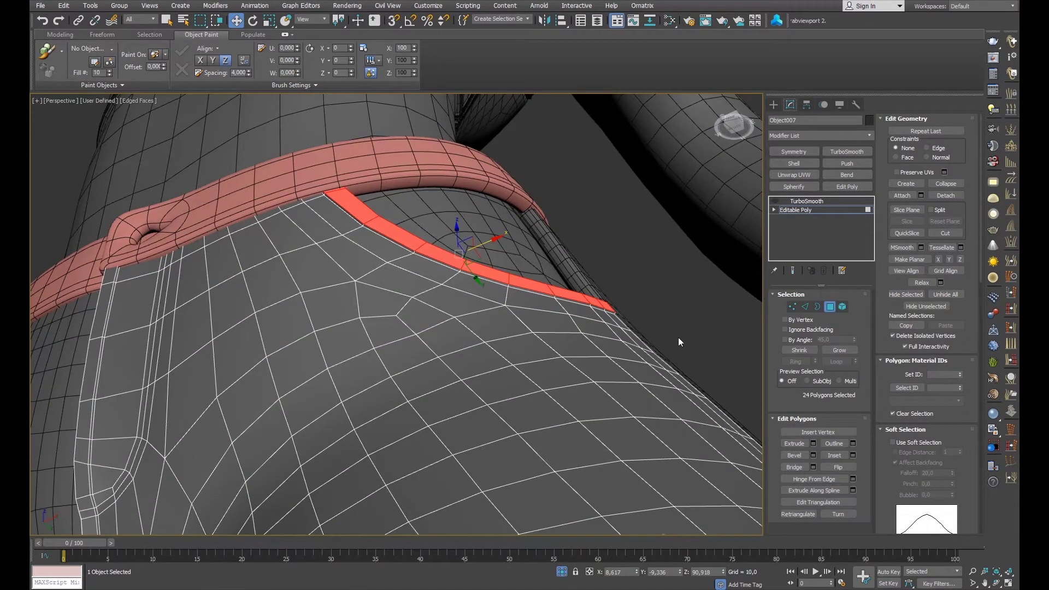
# Preview the smoothed shorts, then reselect the pocket polygons for beveling.
pyautogui.press('4')
pyautogui.click(806, 201)
pyautogui.hotkey('ctrl', 'd')
pyautogui.scroll(-5, 651, 242)
pyautogui.press('F4')
pyautogui.moveTo(651, 242)
pyautogui.keyDown('alt'); pyautogui.mouseDown(button='middle')
pyautogui.moveTo(566, 336)
pyautogui.moveTo(381, 289)
pyautogui.mouseUp(button='middle'); pyautogui.keyUp('alt')
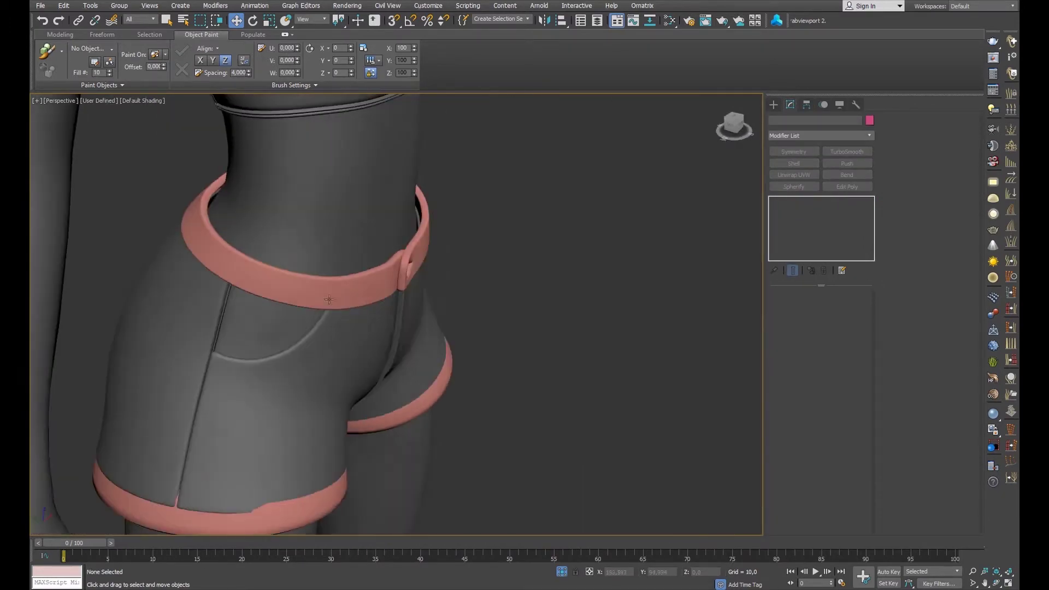
pyautogui.click(380, 289)
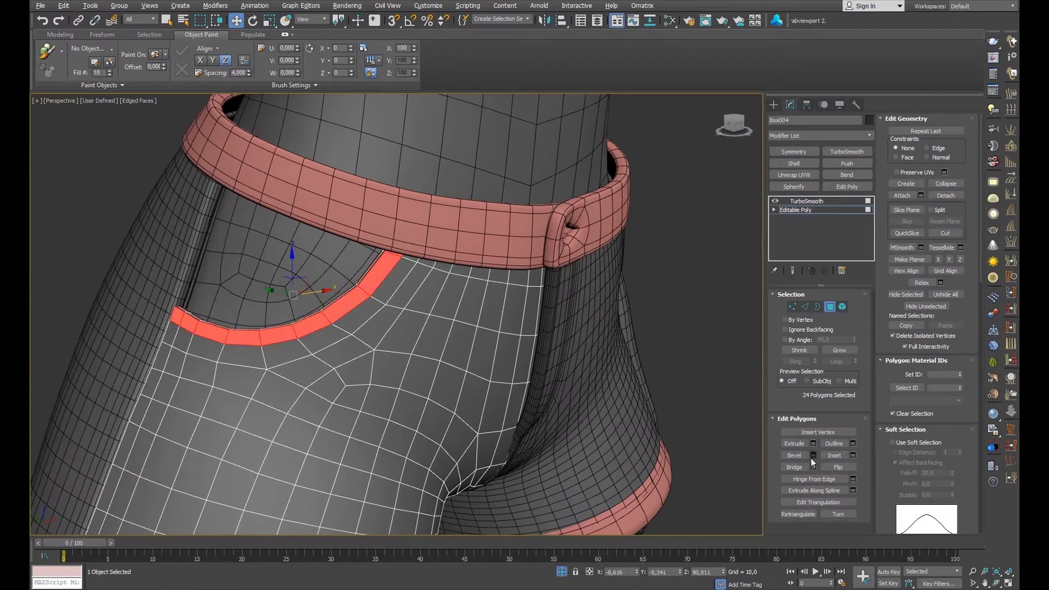
pyautogui.click(813, 457)
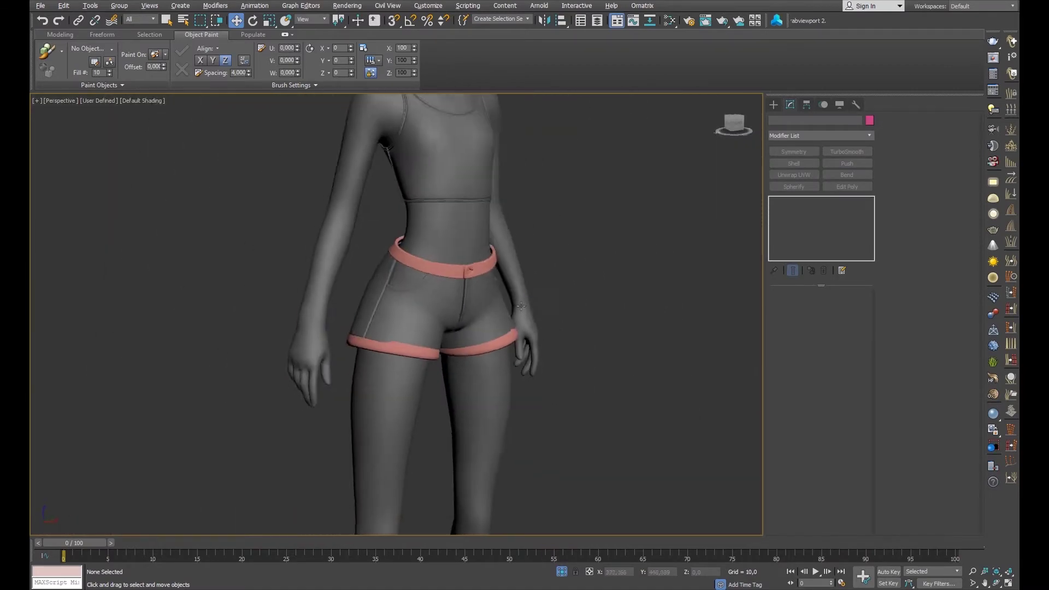
# Select the polygon strip running along Object008's side panel seam.
pyautogui.keyDown('alt'); pyautogui.moveTo(446, 273); pyautogui.dragTo(435, 336, button='middle'); pyautogui.keyUp('alt')
pyautogui.click(436, 336)
pyautogui.scroll(5, 438, 323)
pyautogui.click(803, 210)
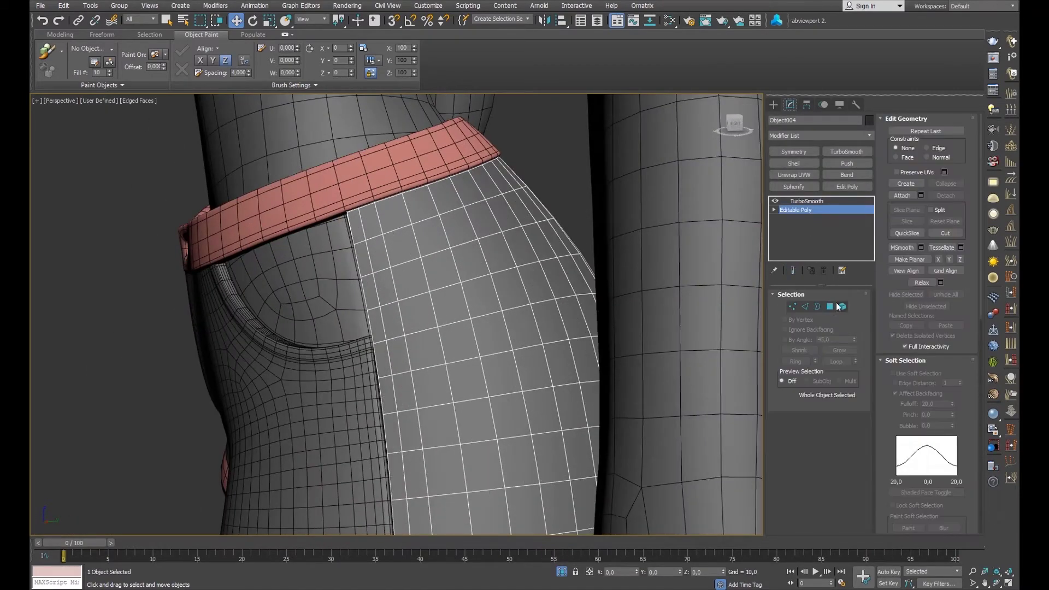
pyautogui.click(367, 288)
pyautogui.keyDown('alt'); pyautogui.moveTo(372, 299); pyautogui.dragTo(596, 301, button='middle'); pyautogui.keyUp('alt')
pyautogui.click(813, 455)
# Bevel the side seam strip with height -0,01 and a small outline to sink it.
pyautogui.moveTo(415, 301)
pyautogui.keyDown('alt'); pyautogui.mouseDown(button='middle')
pyautogui.moveTo(376, 258)
pyautogui.moveTo(434, 267)
pyautogui.mouseUp(button='middle'); pyautogui.keyUp('alt')
pyautogui.moveTo(744, 304)
pyautogui.keyDown('alt'); pyautogui.mouseDown(button='middle')
pyautogui.moveTo(568, 224)
pyautogui.moveTo(492, 274)
pyautogui.moveTo(601, 263)
pyautogui.mouseUp(button='middle'); pyautogui.keyUp('alt')
pyautogui.click(804, 201)
pyautogui.click(795, 209)
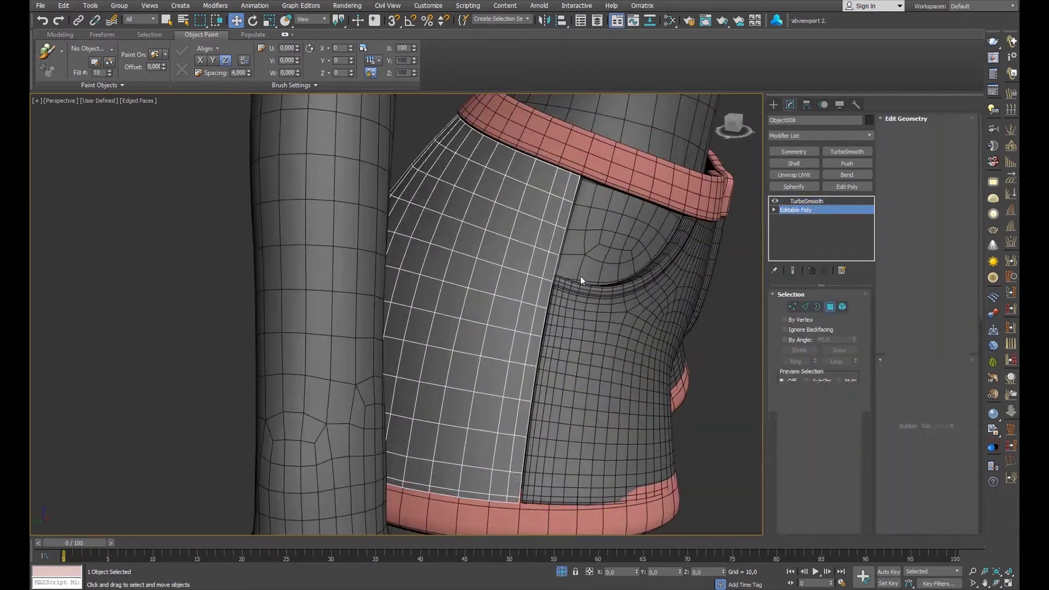
pyautogui.click(813, 455)
pyautogui.moveTo(404, 335); pyautogui.dragTo(403, 330)
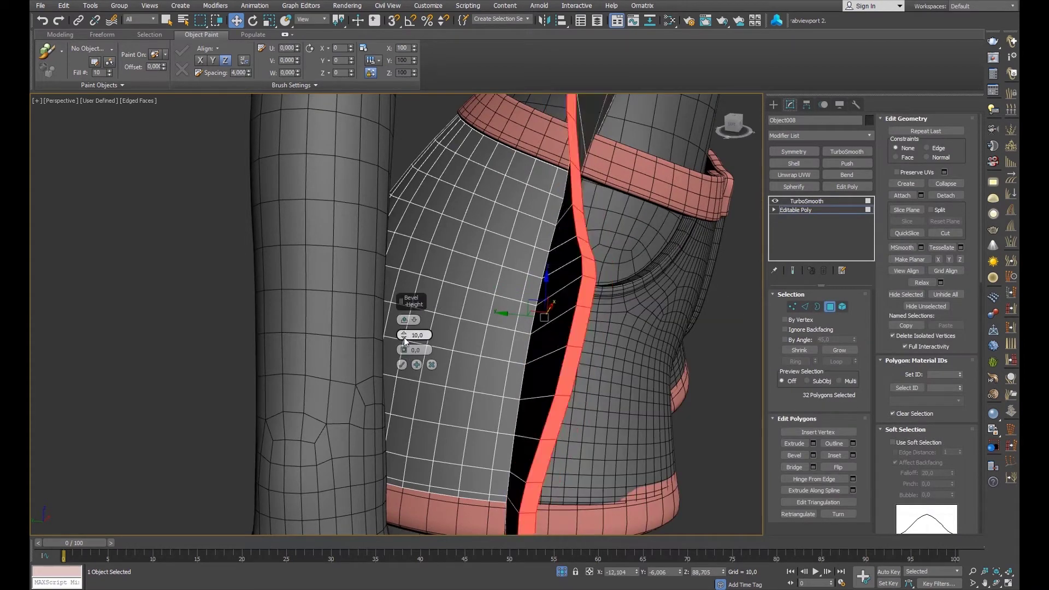
pyautogui.click(402, 365)
# Orbit to the character's back and select the fly piece with edges shown.
pyautogui.click(52, 476)
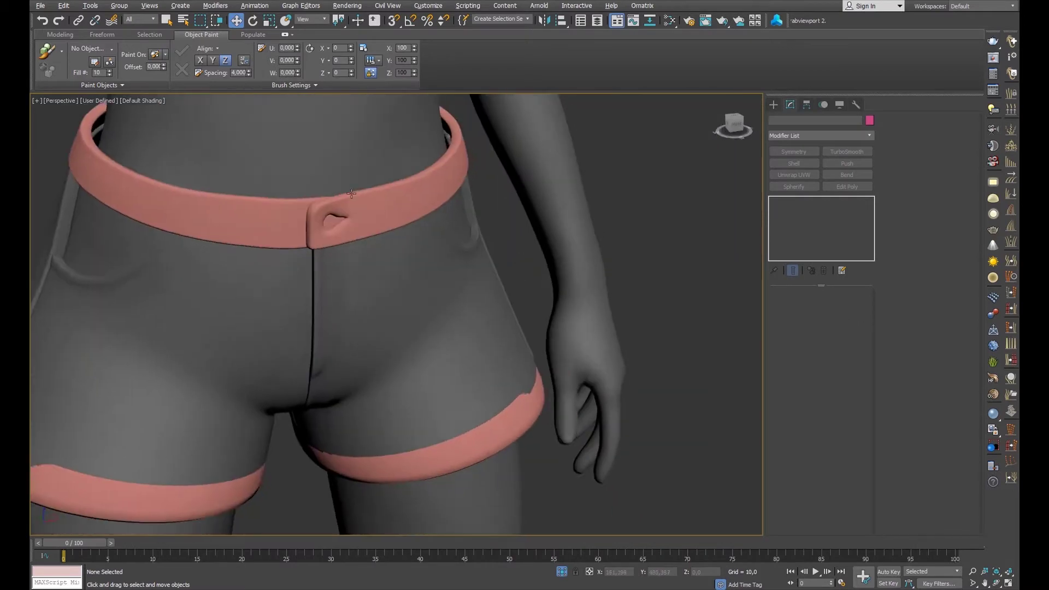
pyautogui.scroll(-5, 383, 273)
pyautogui.moveTo(435, 281)
pyautogui.keyDown('alt'); pyautogui.mouseDown(button='middle')
pyautogui.moveTo(263, 277)
pyautogui.moveTo(492, 262)
pyautogui.moveTo(554, 241)
pyautogui.mouseUp(button='middle'); pyautogui.keyUp('alt')
pyautogui.scroll(5, 492, 235)
pyautogui.click(526, 275)
pyautogui.press('F4')
# Chamfer the fly's border edge loops with amount 0,08 and 2 segments.
pyautogui.press('2')
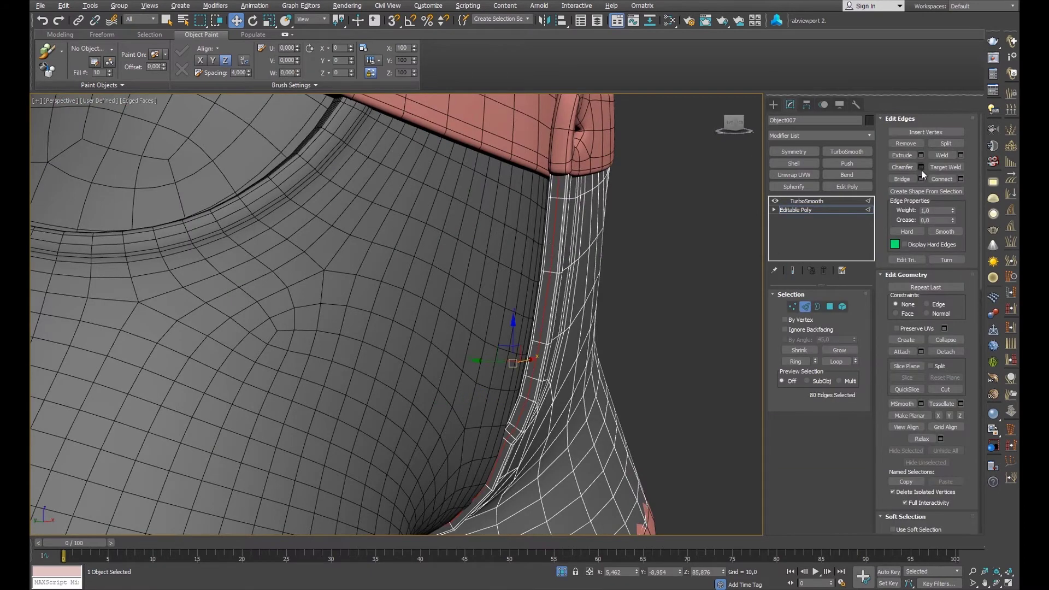
pyautogui.click(921, 167)
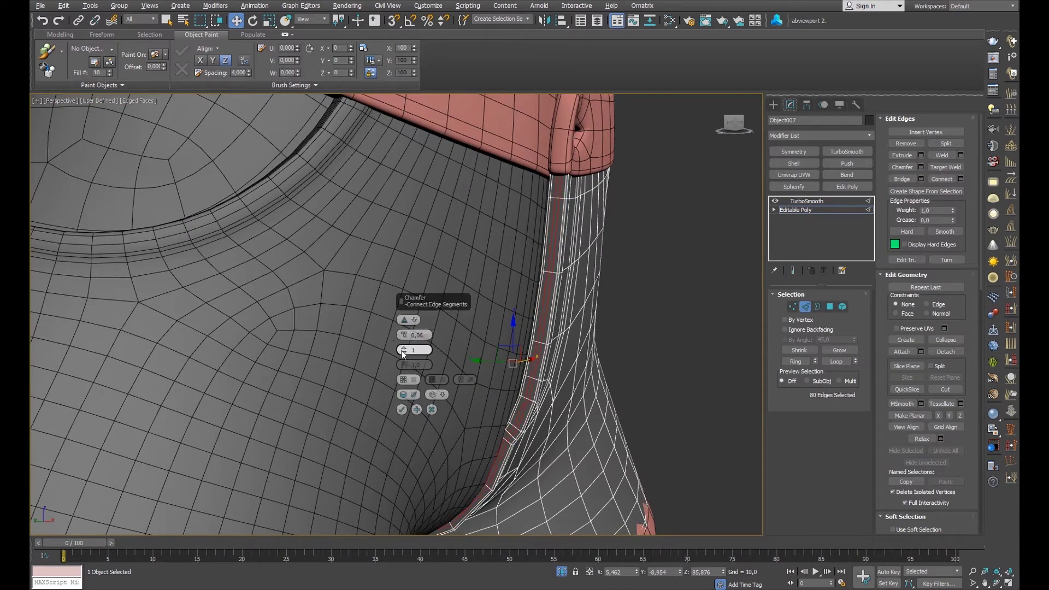
pyautogui.moveTo(404, 349); pyautogui.dragTo(404, 334)
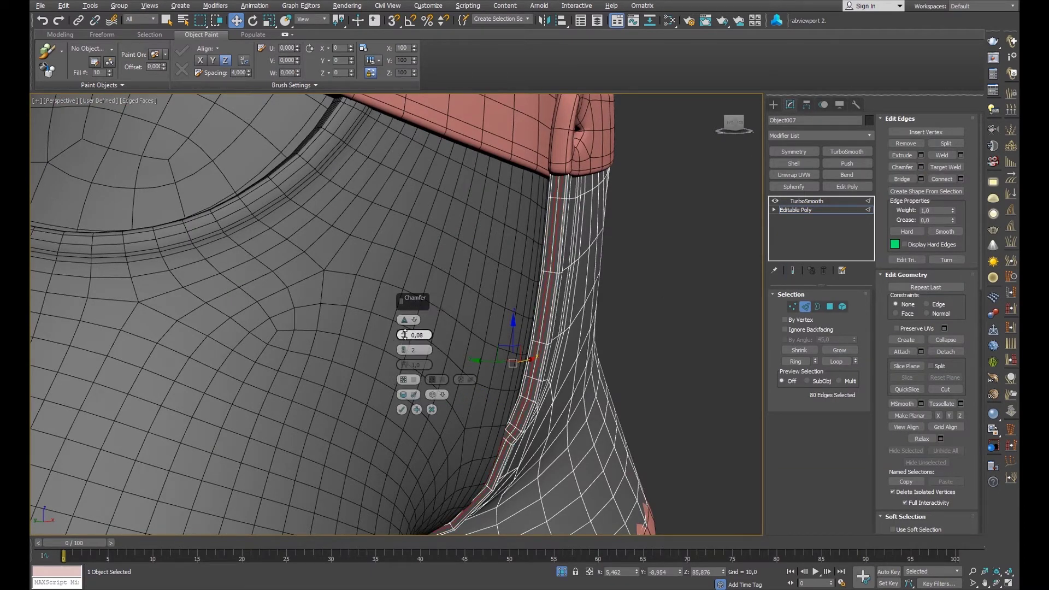
pyautogui.doubleClick(545, 315)
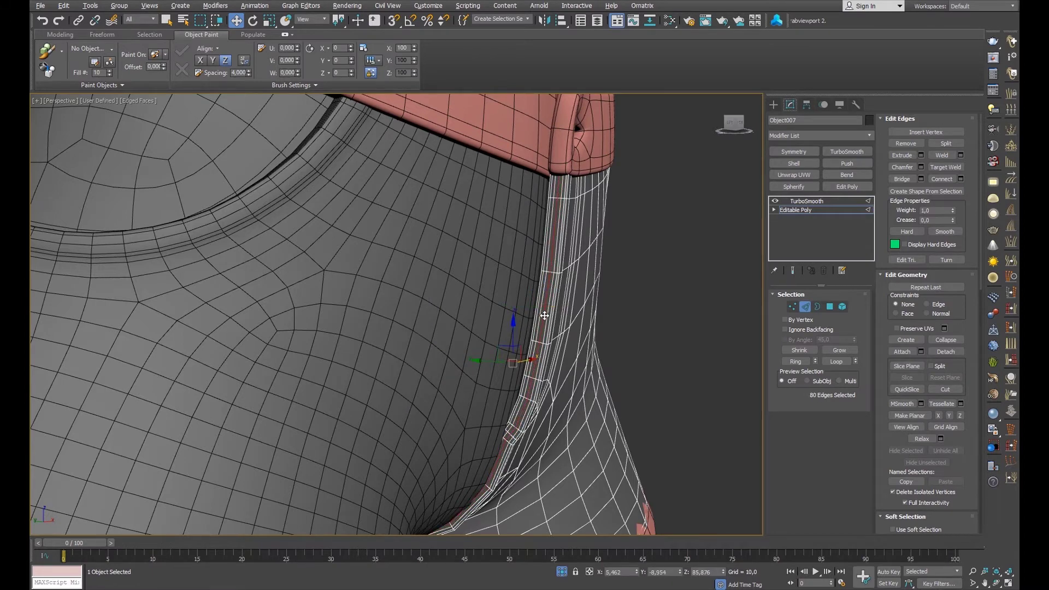
# Push the fly piece inward with a -0,06 Push modifier, then select the shorts.
pyautogui.click(847, 164)
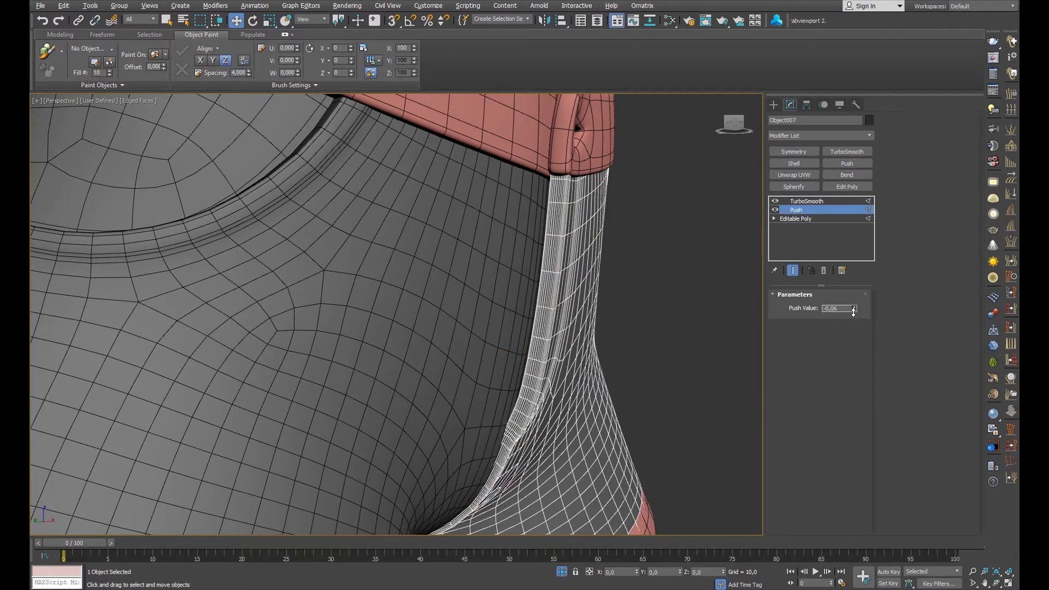
pyautogui.scroll(3, 689, 277)
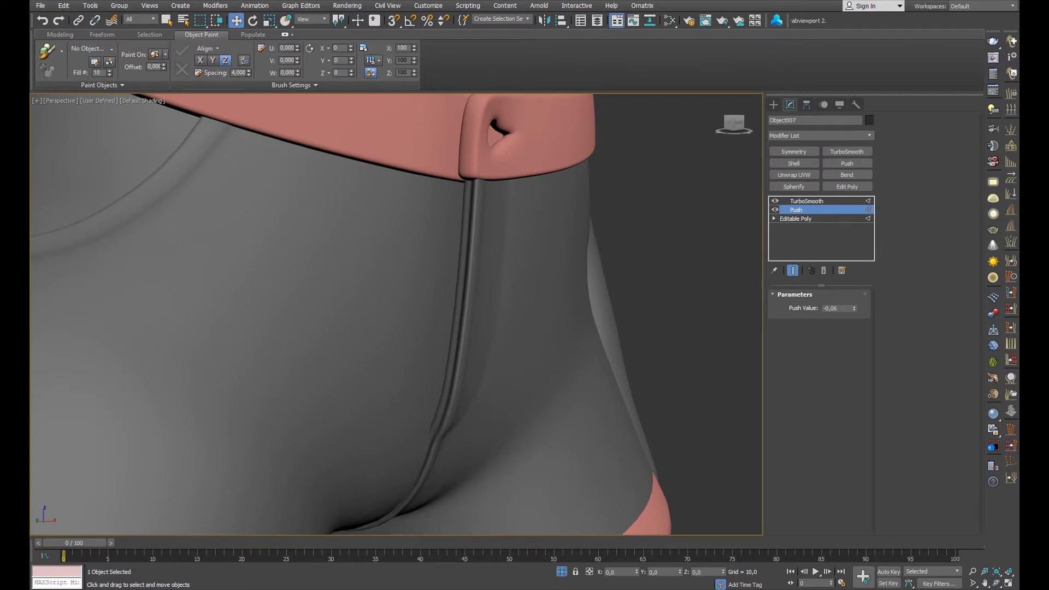
pyautogui.click(690, 317)
pyautogui.scroll(-5, 690, 317)
pyautogui.keyDown('alt'); pyautogui.moveTo(690, 317); pyautogui.dragTo(328, 295, button='middle'); pyautogui.keyUp('alt')
pyautogui.click(383, 274)
# Chamfer Box004's curved pocket trim edges with a 0,02 amount.
pyautogui.rightClick(807, 210)
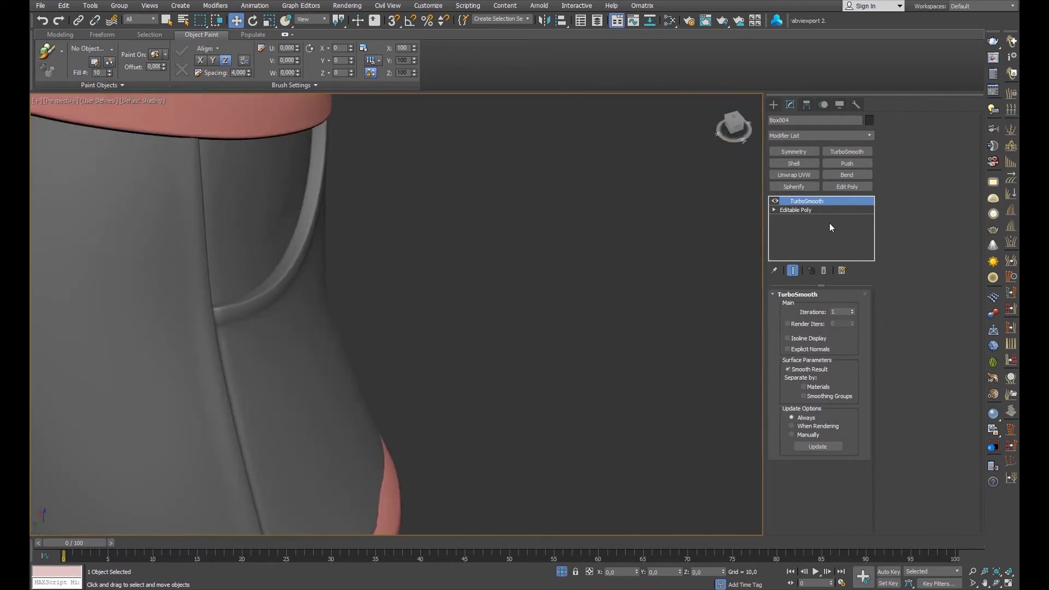
pyautogui.click(804, 210)
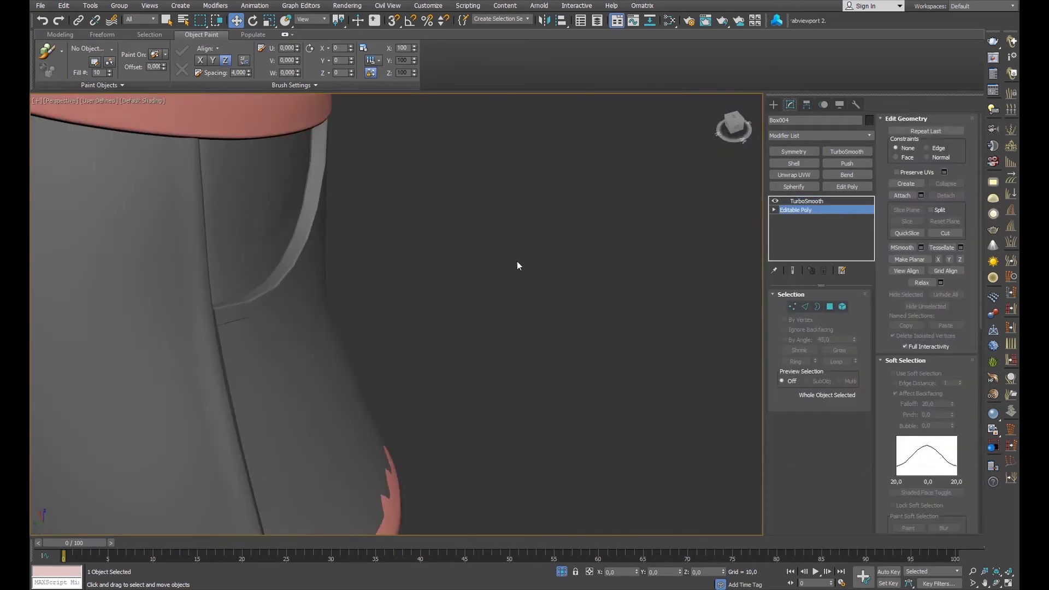
pyautogui.click(806, 307)
pyautogui.scroll(3, 408, 251)
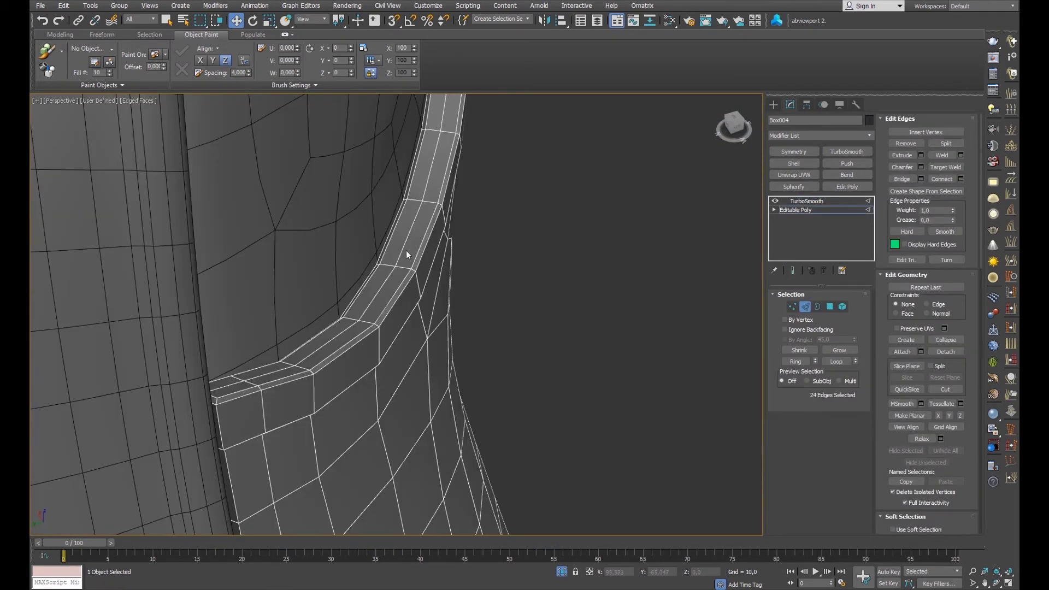
pyautogui.click(921, 166)
pyautogui.rightClick(405, 336)
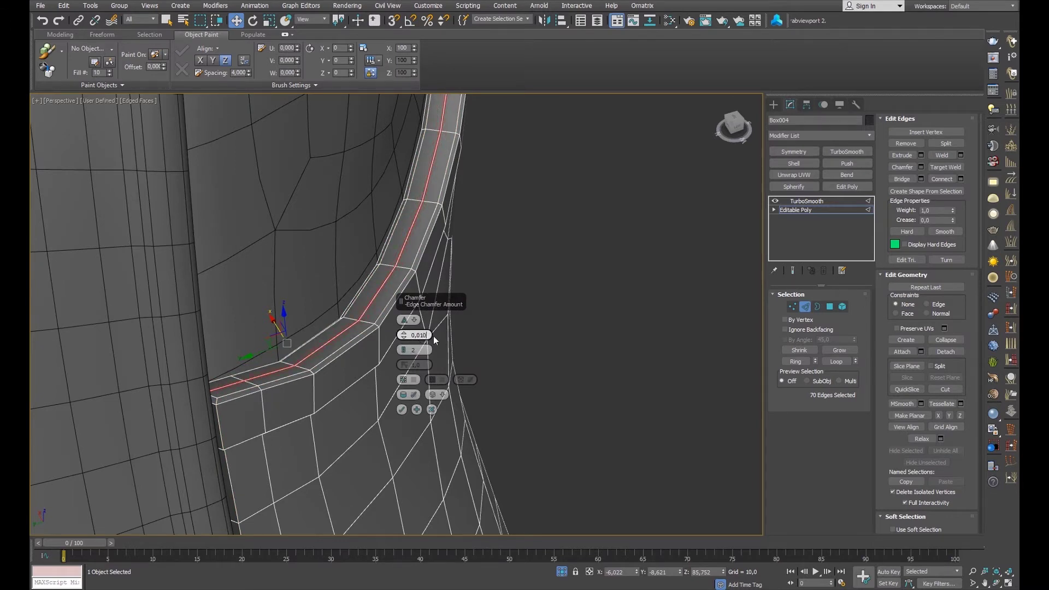
pyautogui.click(405, 334)
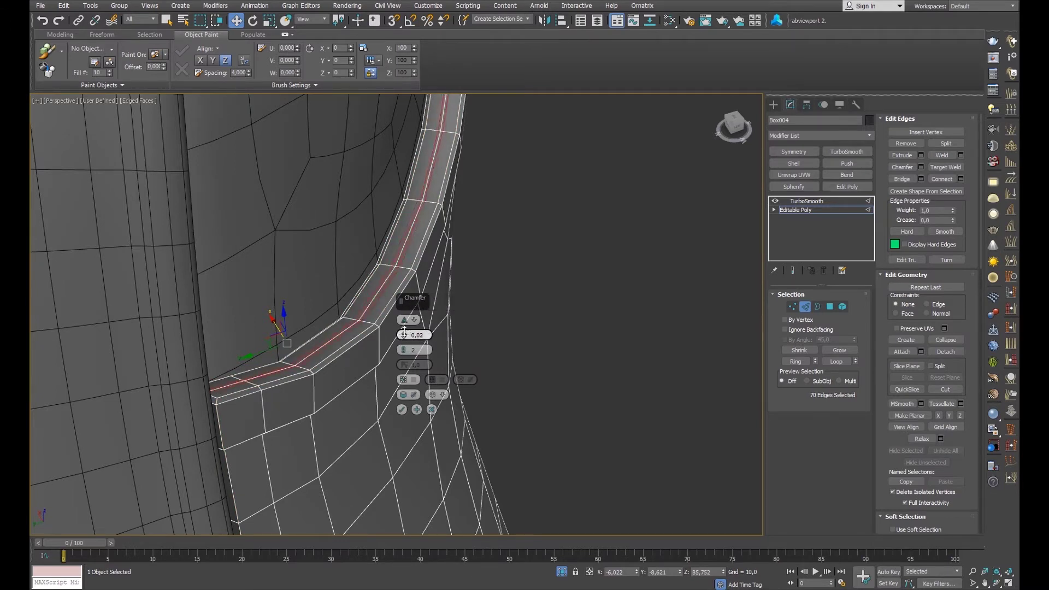
pyautogui.click(403, 409)
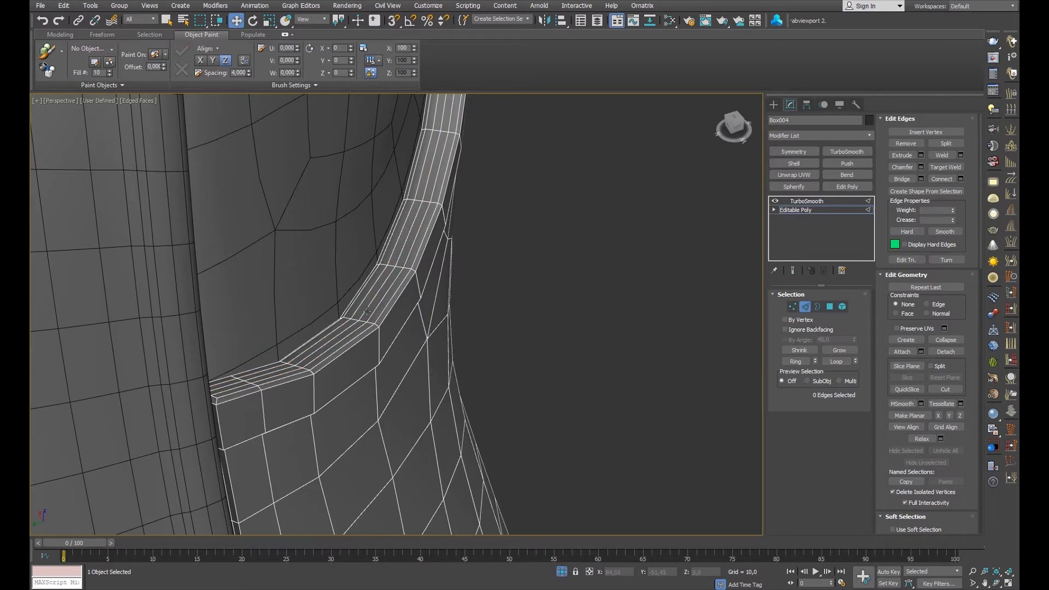
# Deselect the pocket trim and zoom to fit the whole character.
pyautogui.rightClick(810, 213)
pyautogui.click(597, 243)
pyautogui.press('F4')
pyautogui.press('z')
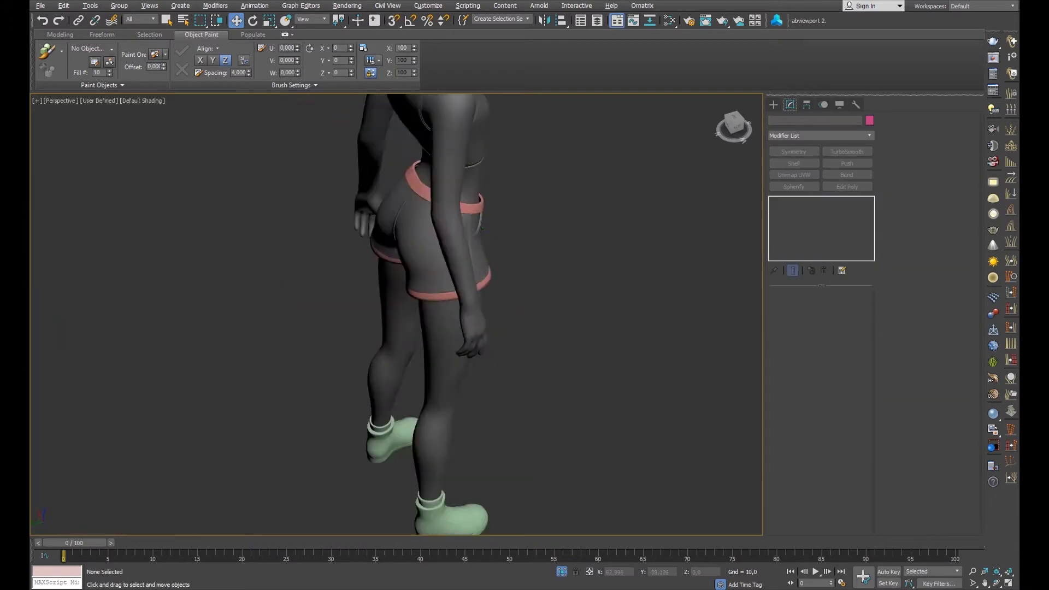
pyautogui.scroll(5, 383, 273)
pyautogui.press('z')
pyautogui.scroll(5, 490, 250)
pyautogui.scroll(4, 382, 306)
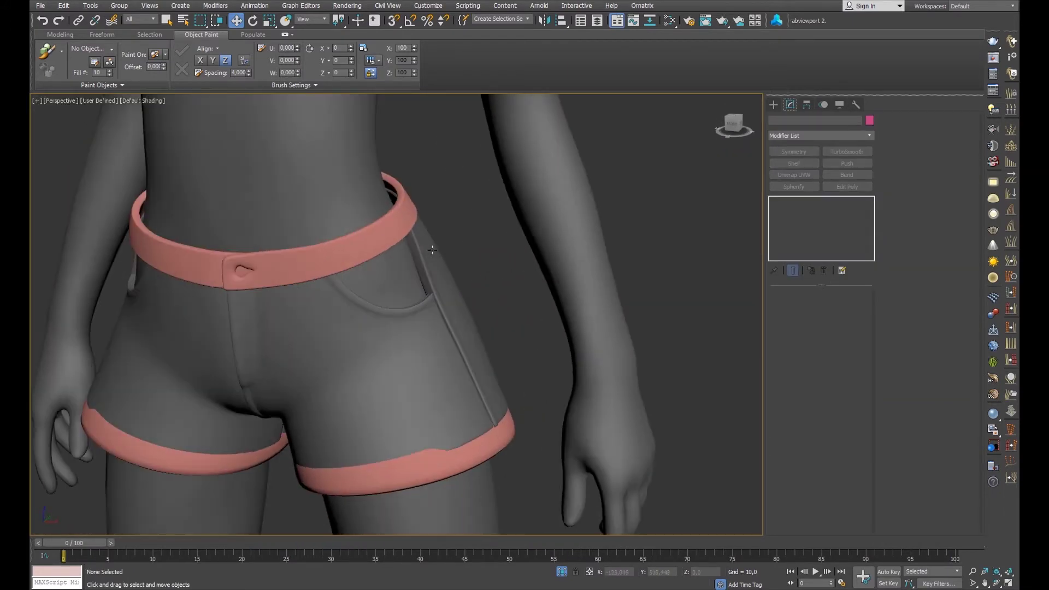
# Select the front panel Object004's seam edges for chamfering.
pyautogui.click(328, 383)
pyautogui.press('F4')
pyautogui.click(799, 209)
pyautogui.click(805, 307)
pyautogui.click(922, 167)
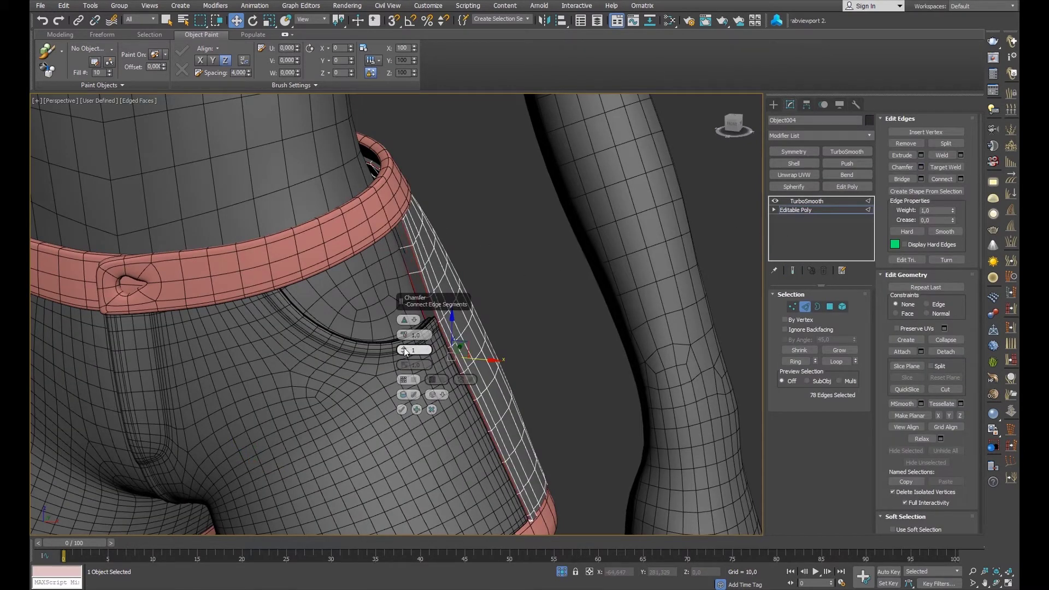
# Apply the two-segment chamfer to the front panel's seam edges.
pyautogui.click(402, 410)
pyautogui.scroll(3, 417, 260)
pyautogui.rightClick(830, 210)
pyautogui.click(581, 232)
pyautogui.press('F4')
pyautogui.scroll(-5, 309, 267)
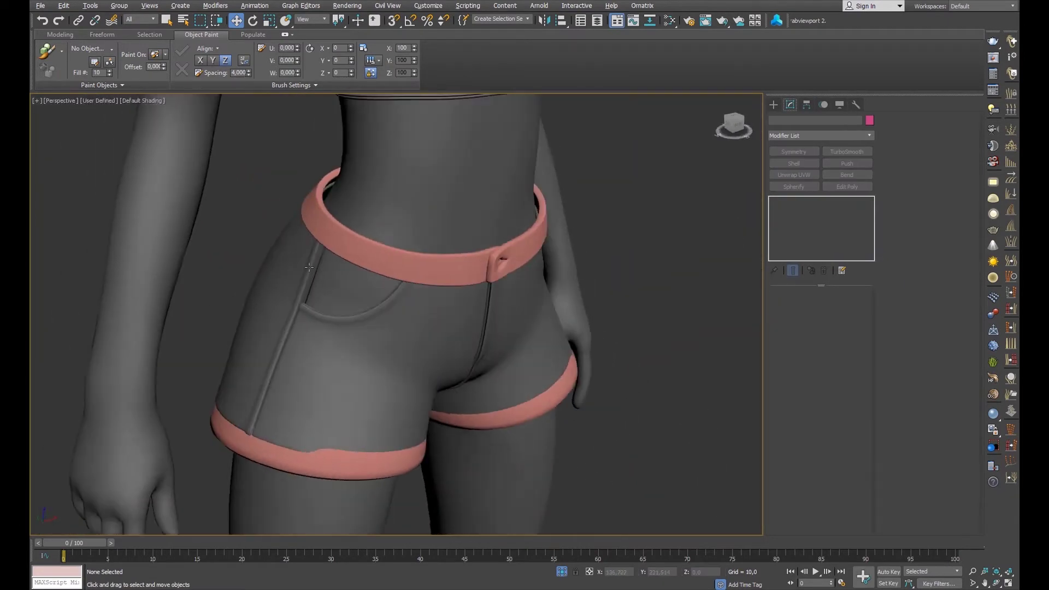
pyautogui.scroll(3, 309, 267)
# Chamfer the border edge loop of the side panel Object008.
pyautogui.click(309, 267)
pyautogui.click(815, 209)
pyautogui.press('F4')
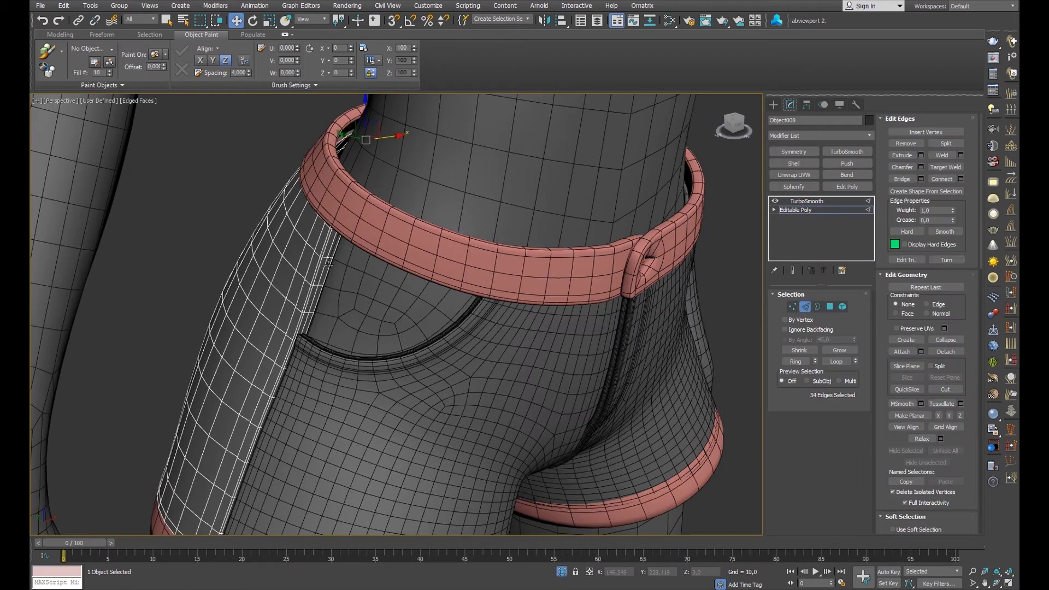
pyautogui.click(325, 268)
pyautogui.scroll(3, 325, 268)
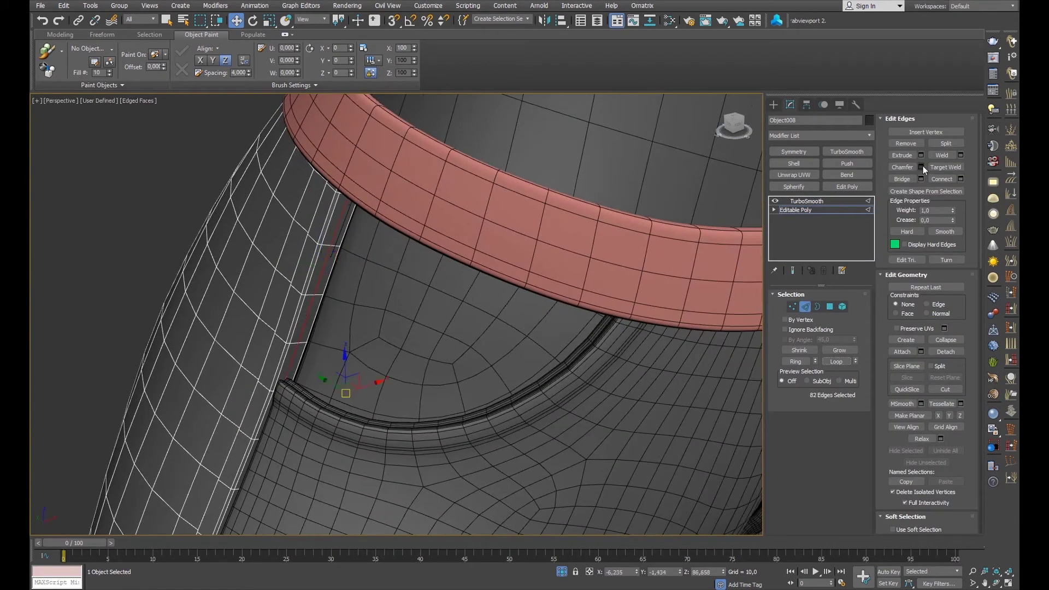
pyautogui.click(922, 166)
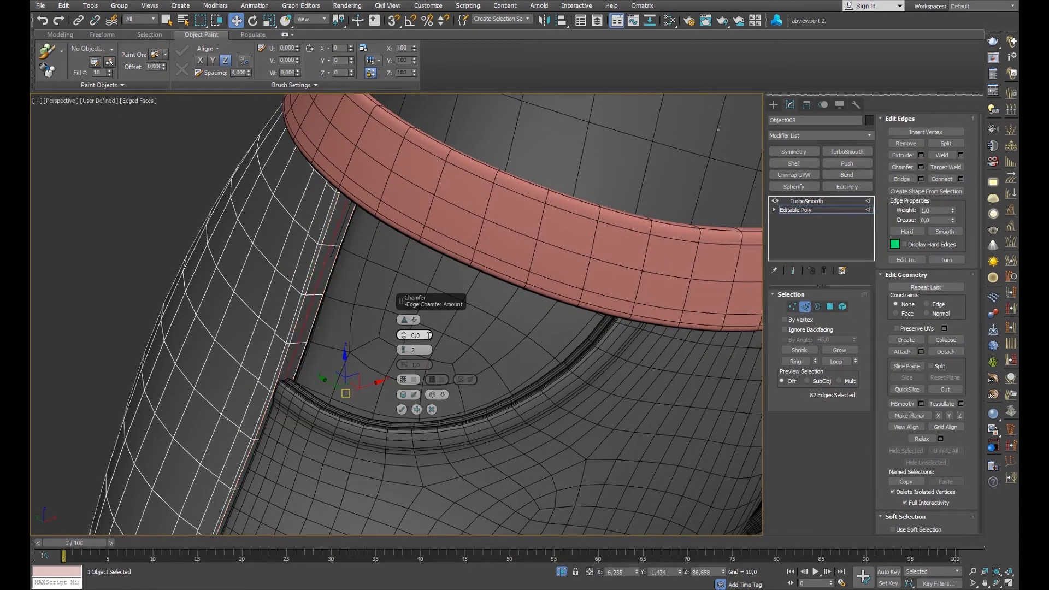
pyautogui.click(401, 408)
# Review the smoothed shorts' crisp seams from several angles, then select the fly piece.
pyautogui.rightClick(821, 212)
pyautogui.click(842, 265)
pyautogui.press('F4')
pyautogui.scroll(-5, 542, 247)
pyautogui.moveTo(542, 247)
pyautogui.keyDown('alt'); pyautogui.mouseDown(button='middle')
pyautogui.moveTo(552, 267)
pyautogui.moveTo(534, 251)
pyautogui.moveTo(529, 291)
pyautogui.mouseUp(button='middle'); pyautogui.keyUp('alt')
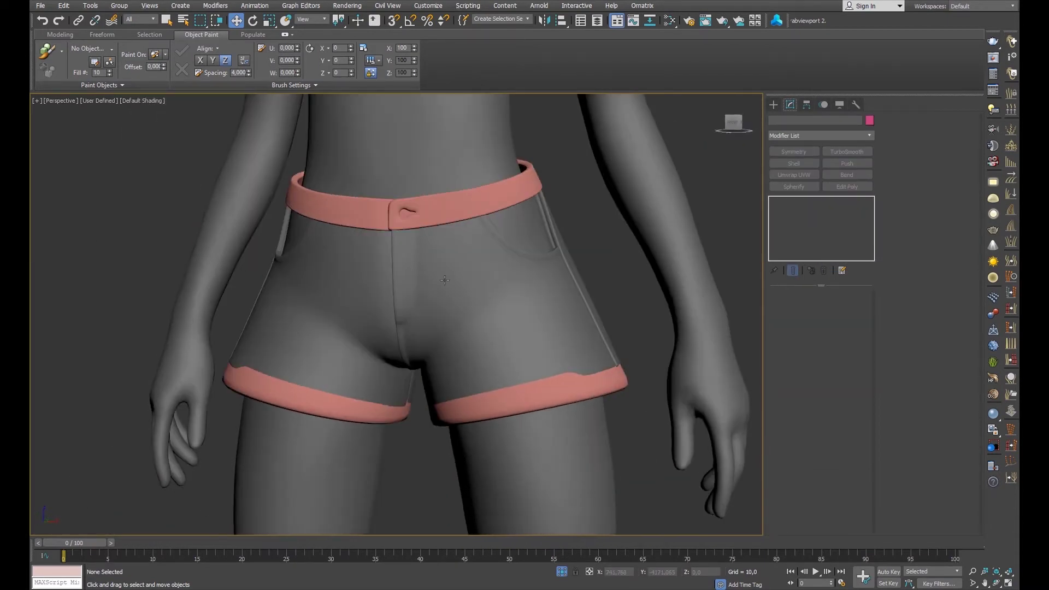
pyautogui.keyDown('alt'); pyautogui.moveTo(426, 278); pyautogui.dragTo(421, 281, button='middle'); pyautogui.keyUp('alt')
pyautogui.scroll(5, 421, 281)
pyautogui.press('F4')
pyautogui.click(403, 313)
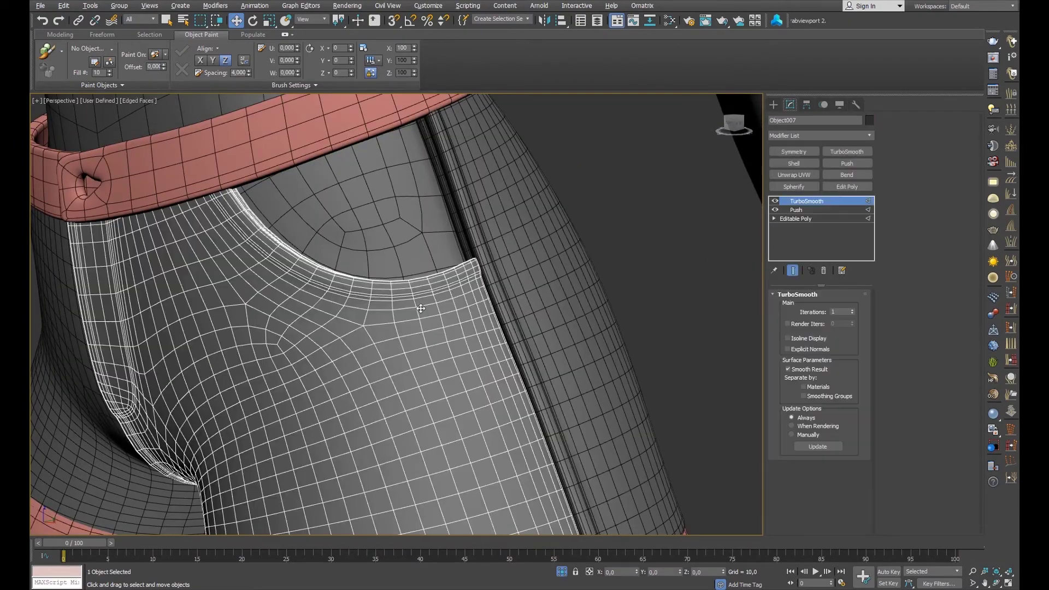
# Turn off smoothing and orbit around the shorts' base mesh.
pyautogui.click(775, 201)
pyautogui.moveTo(492, 246)
pyautogui.keyDown('alt'); pyautogui.mouseDown(button='middle')
pyautogui.moveTo(304, 280)
pyautogui.moveTo(519, 286)
pyautogui.moveTo(467, 303)
pyautogui.moveTo(459, 255)
pyautogui.mouseUp(button='middle'); pyautogui.keyUp('alt')
pyautogui.moveTo(584, 258)
pyautogui.keyDown('alt'); pyautogui.mouseDown(button='middle')
pyautogui.moveTo(552, 211)
pyautogui.moveTo(569, 247)
pyautogui.mouseUp(button='middle'); pyautogui.keyUp('alt')
pyautogui.rightClick(570, 247)
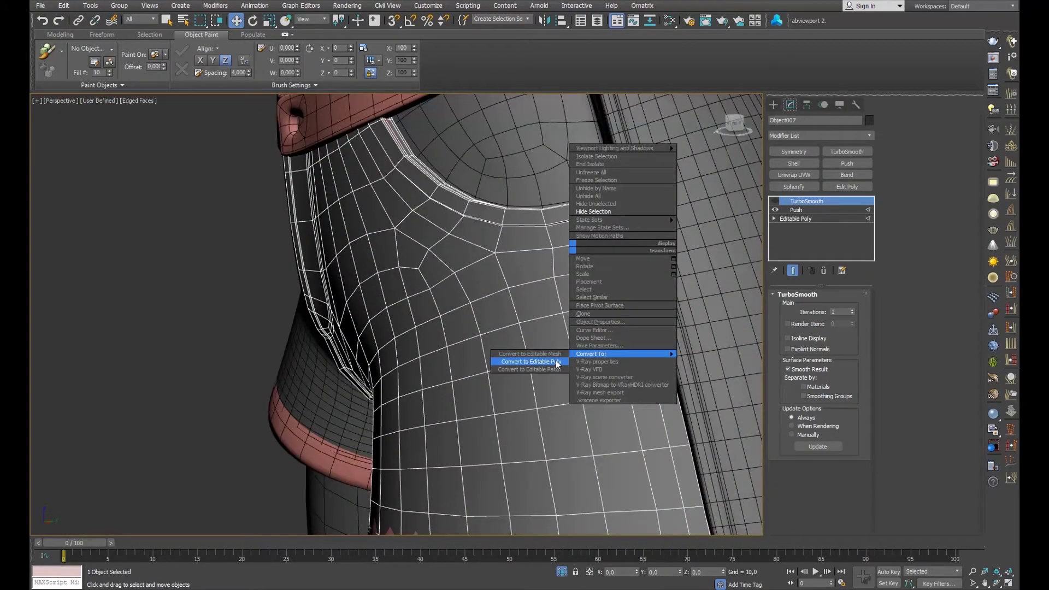
pyautogui.press('Escape')
pyautogui.moveTo(615, 347)
pyautogui.keyDown('alt'); pyautogui.mouseDown(button='middle')
pyautogui.moveTo(411, 232)
pyautogui.moveTo(286, 191)
pyautogui.mouseUp(button='middle'); pyautogui.keyUp('alt')
# Convert the side panel piece Object008 to Editable Poly.
pyautogui.rightClick(411, 233)
pyautogui.click(383, 251)
pyautogui.rightClick(286, 191)
pyautogui.click(274, 306)
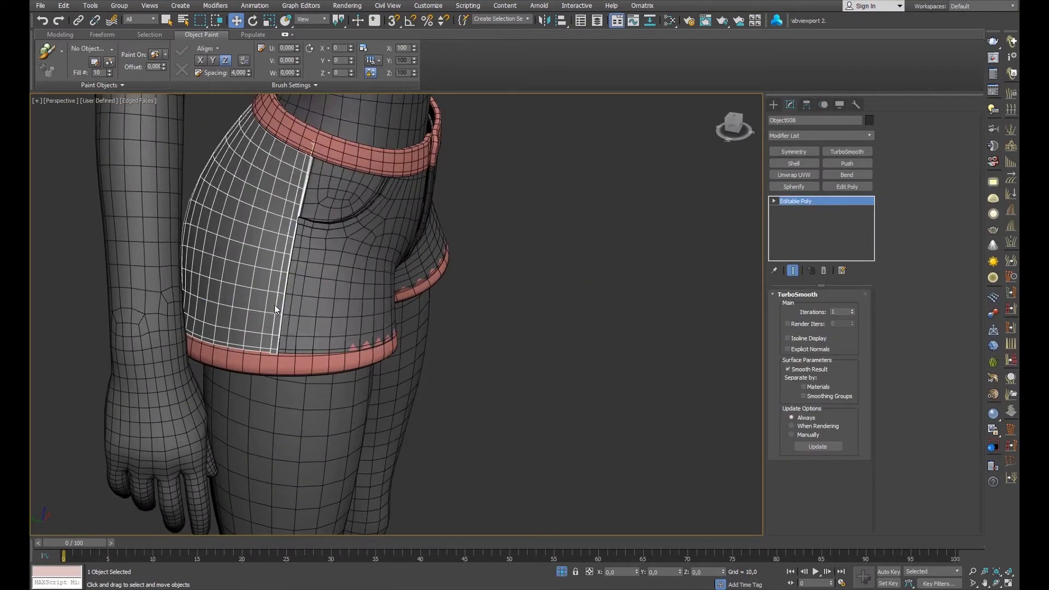
# Zoom in on the front panel's pocket edge and start SwiftLoop.
pyautogui.keyDown('alt'); pyautogui.moveTo(274, 305); pyautogui.dragTo(372, 195, button='middle'); pyautogui.keyUp('alt')
pyautogui.click(372, 195)
pyautogui.rightClick(372, 195)
pyautogui.press('Escape')
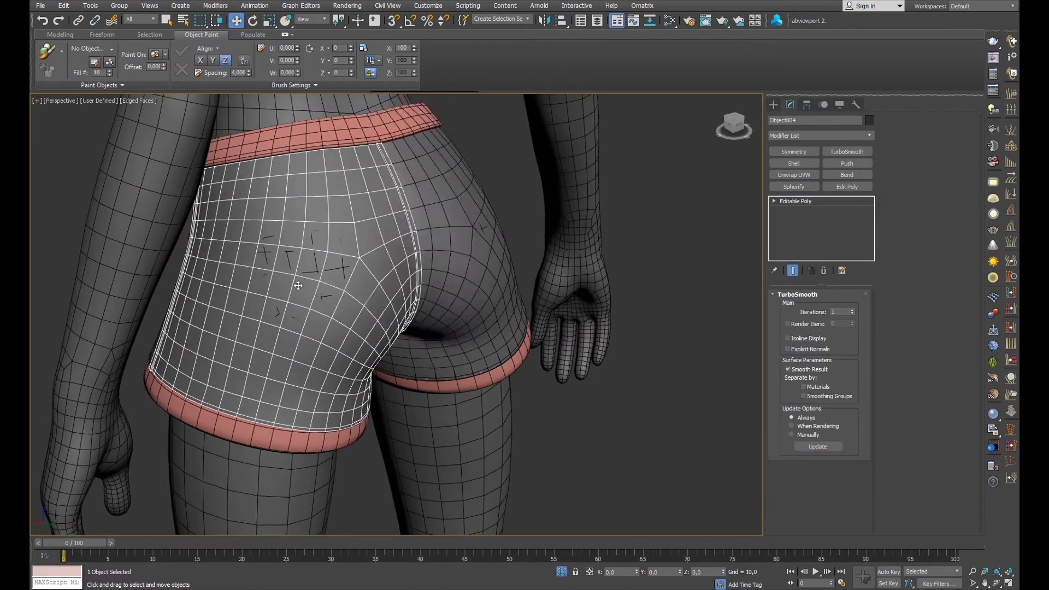
pyautogui.keyDown('alt'); pyautogui.moveTo(440, 260); pyautogui.dragTo(371, 260, button='middle'); pyautogui.keyUp('alt')
pyautogui.click(372, 260)
pyautogui.scroll(10, 543, 250)
pyautogui.hotkey('alt', 'shift', 'w')
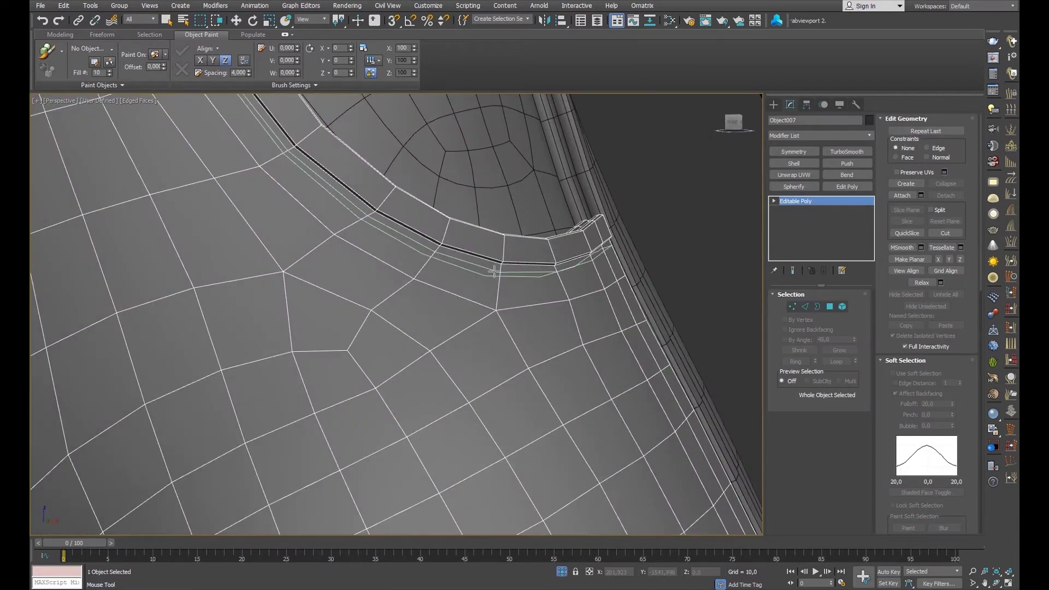
# Select the edge loop along the pocket opening on the main shorts piece.
pyautogui.click(805, 309)
pyautogui.moveTo(437, 273)
pyautogui.keyDown('alt'); pyautogui.mouseDown(button='middle')
pyautogui.moveTo(493, 265)
pyautogui.moveTo(746, 319)
pyautogui.mouseUp(button='middle'); pyautogui.keyUp('alt')
pyautogui.scroll(-5, 506, 232)
pyautogui.click(389, 300)
pyautogui.scroll(5, 396, 263)
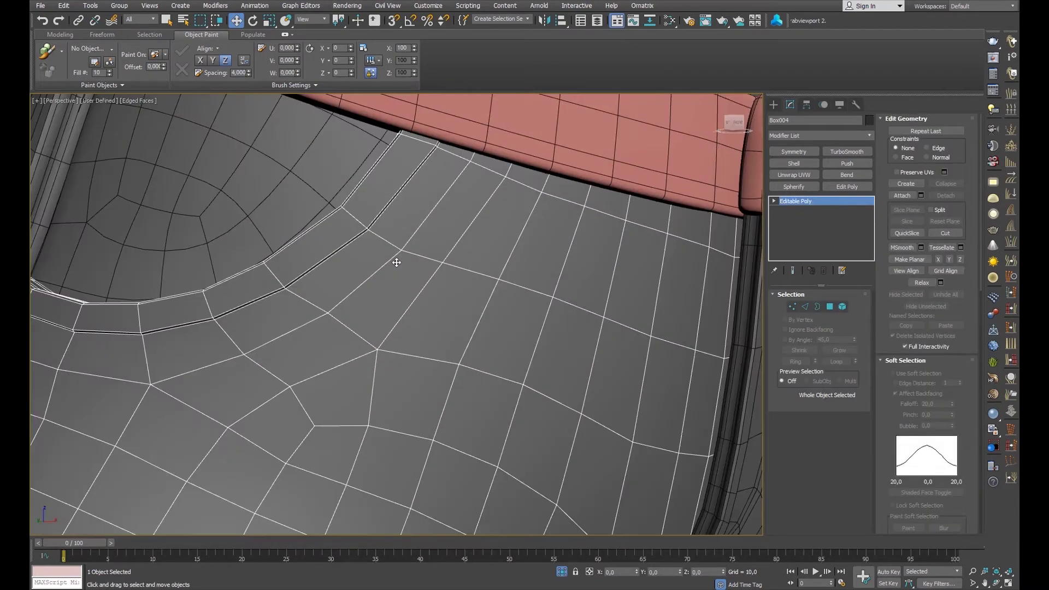
pyautogui.press('2')
pyautogui.doubleClick(294, 298)
pyautogui.press('w')
pyautogui.moveTo(294, 298)
pyautogui.keyDown('alt'); pyautogui.mouseDown(button='middle')
pyautogui.moveTo(306, 257)
pyautogui.moveTo(374, 237)
pyautogui.mouseUp(button='middle'); pyautogui.keyUp('alt')
pyautogui.click(286, 242)
pyautogui.scroll(-5, 286, 242)
pyautogui.scroll(5, 374, 237)
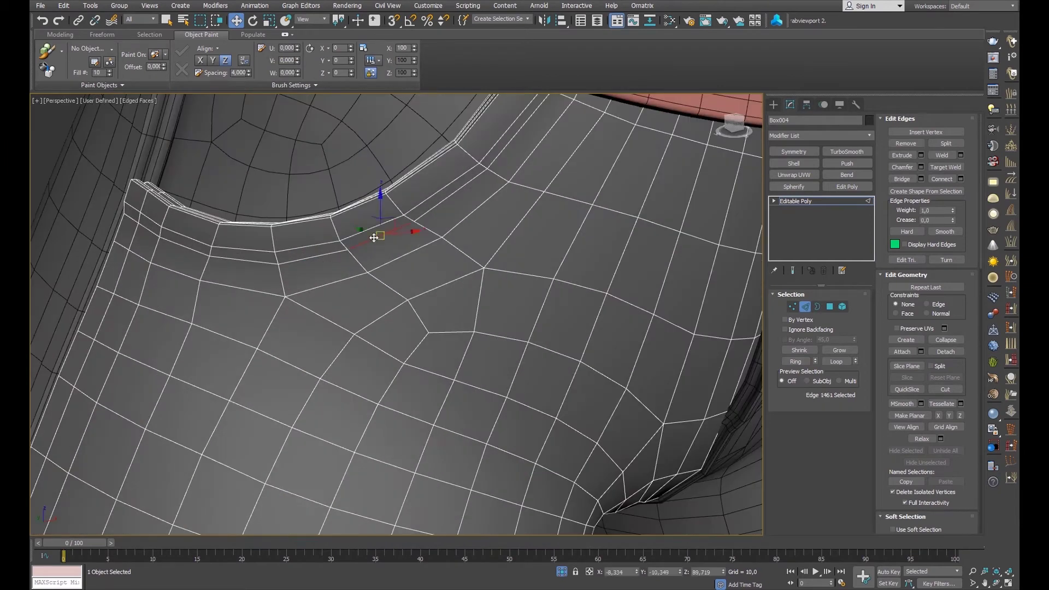
# Chamfer the pocket edge loops by 0,03, add an inward Push, and exit Edge mode.
pyautogui.click(921, 167)
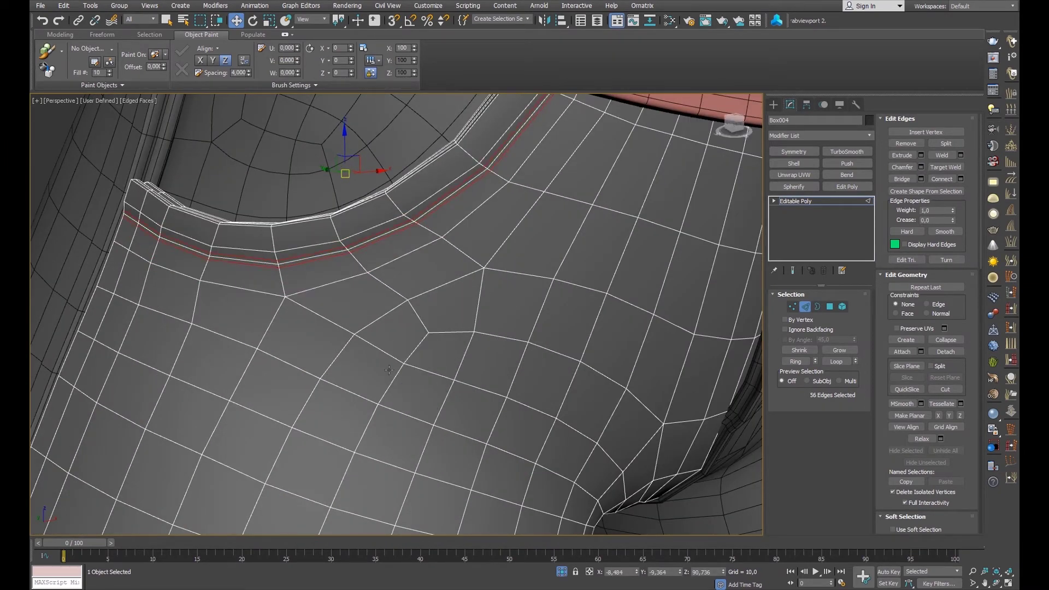
pyautogui.doubleClick(447, 181)
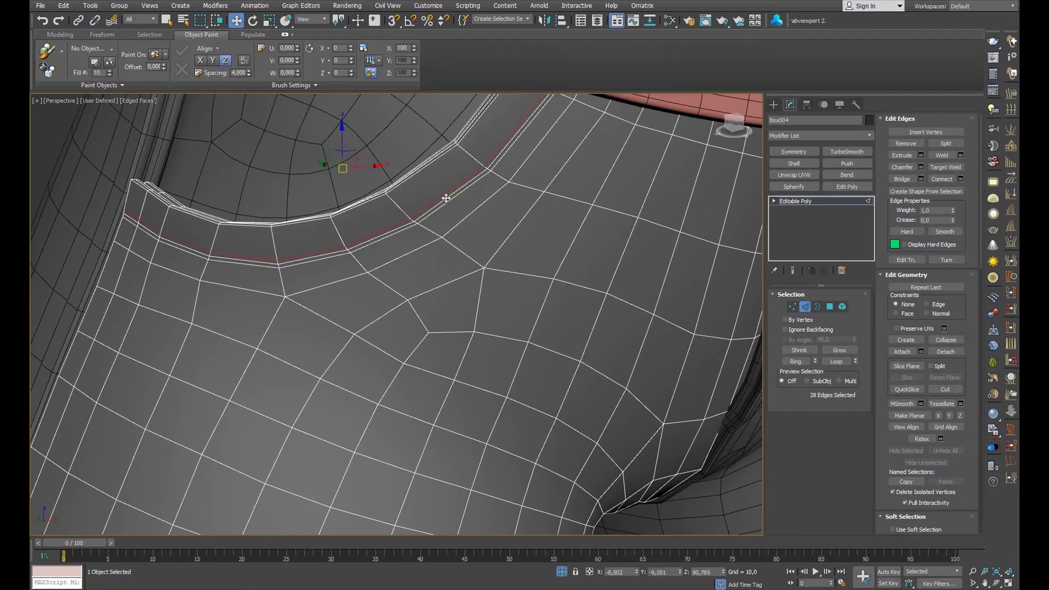
pyautogui.click(847, 164)
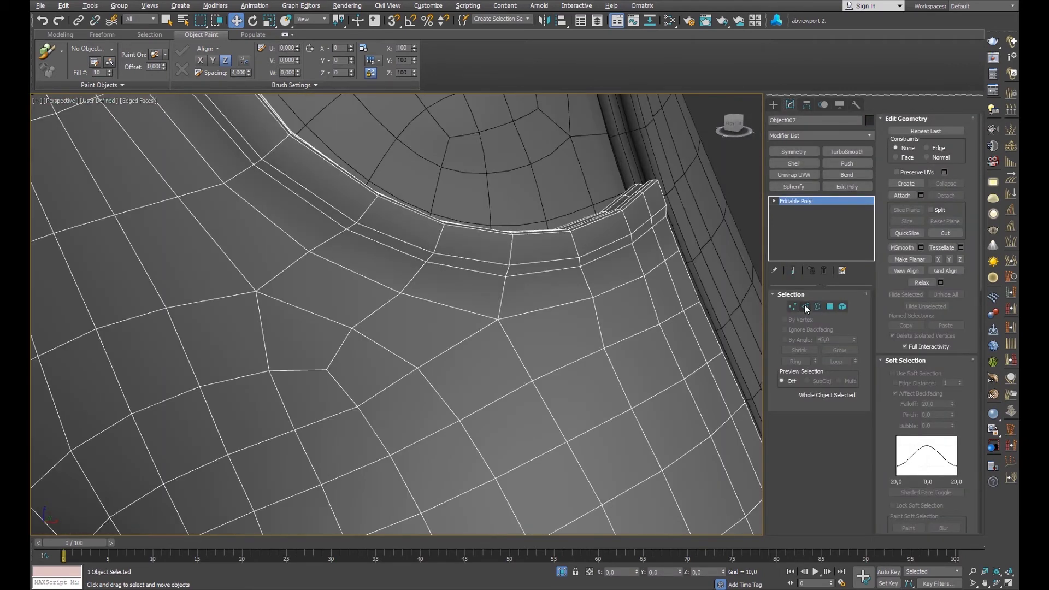
pyautogui.click(805, 305)
pyautogui.moveTo(405, 334); pyautogui.dragTo(403, 336)
pyautogui.click(402, 410)
pyautogui.click(502, 265)
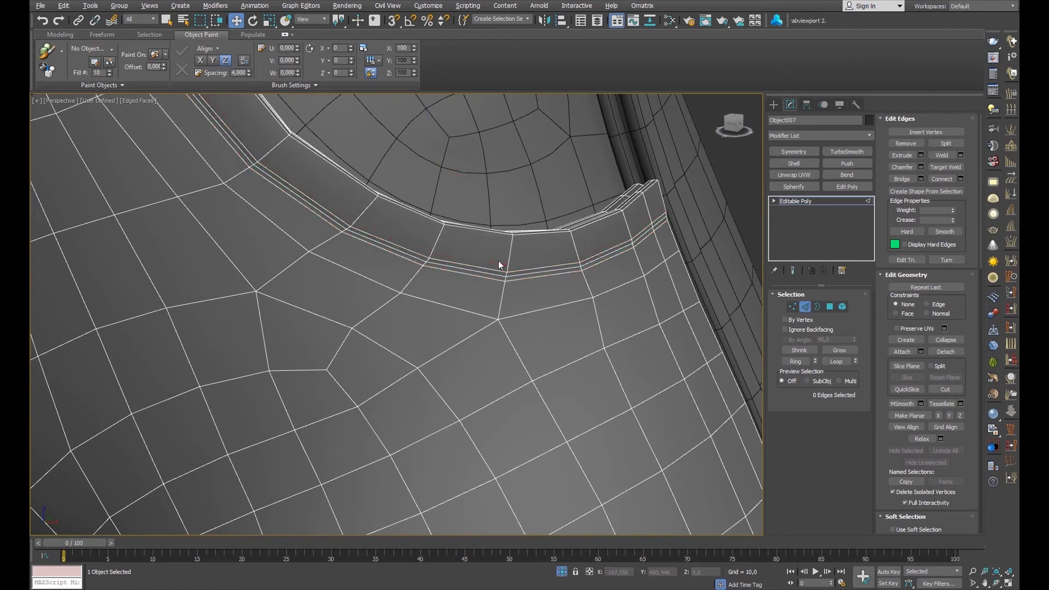
pyautogui.scroll(-5, 518, 280)
pyautogui.click(805, 306)
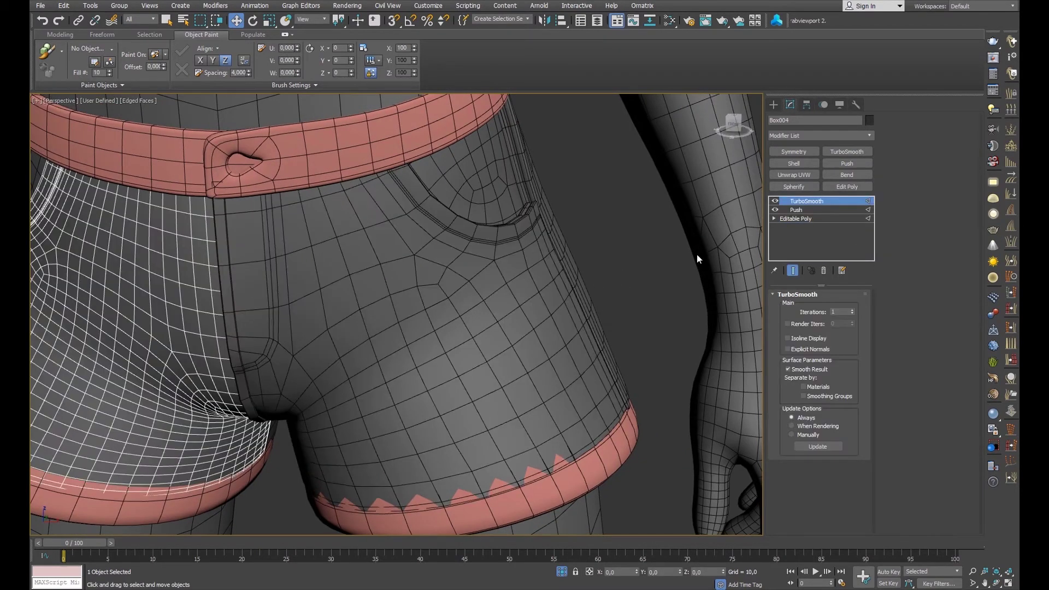
# Select Object007's seam edge loop and add TurboSmooth above the -0,05 Push.
pyautogui.rightClick(795, 201)
pyautogui.click(805, 307)
pyautogui.scroll(10, 541, 242)
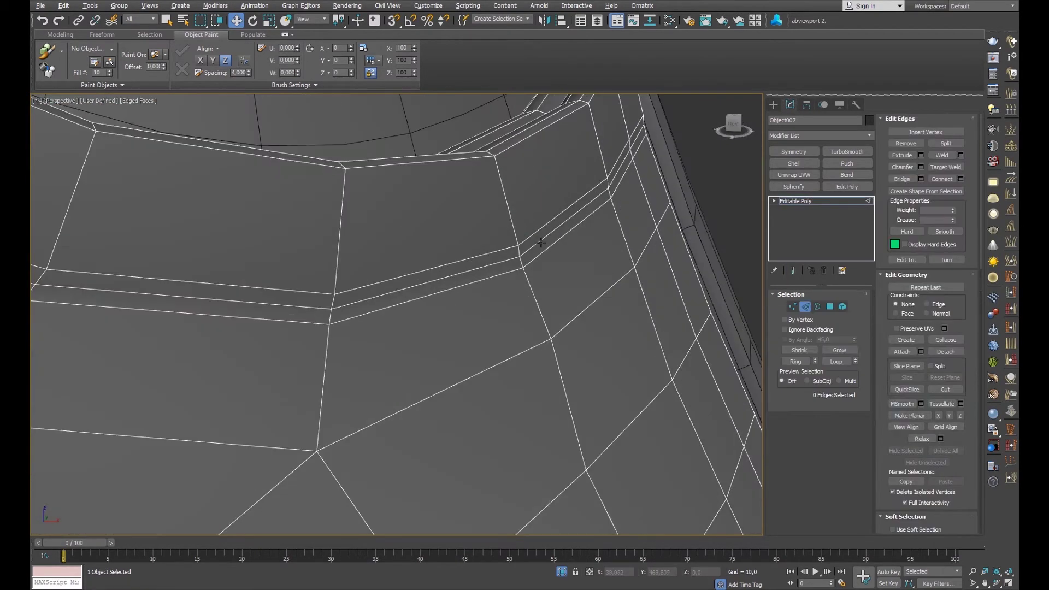
pyautogui.doubleClick(545, 236)
pyautogui.rightClick(795, 201)
pyautogui.click(841, 213)
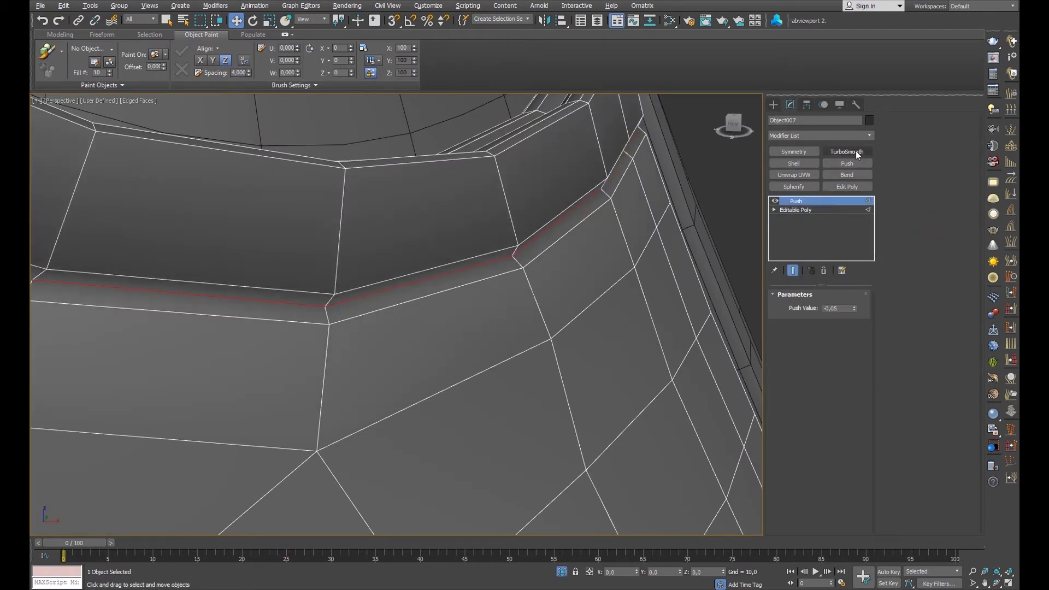
# Hide Edged Faces and orbit to a three-quarter view of the smoothed shorts.
pyautogui.scroll(-10, 533, 245)
pyautogui.press('F4')
pyautogui.scroll(-5, 532, 244)
pyautogui.moveTo(532, 245)
pyautogui.keyDown('alt'); pyautogui.mouseDown(button='middle')
pyautogui.moveTo(328, 235)
pyautogui.moveTo(479, 219)
pyautogui.moveTo(456, 195)
pyautogui.mouseUp(button='middle'); pyautogui.keyUp('alt')
pyautogui.scroll(-5, 478, 219)
pyautogui.scroll(5, 479, 219)
# Show Edged Faces again on the selected front panel and zoom in on the fly seam.
pyautogui.press('F4')
pyautogui.scroll(4, 455, 195)
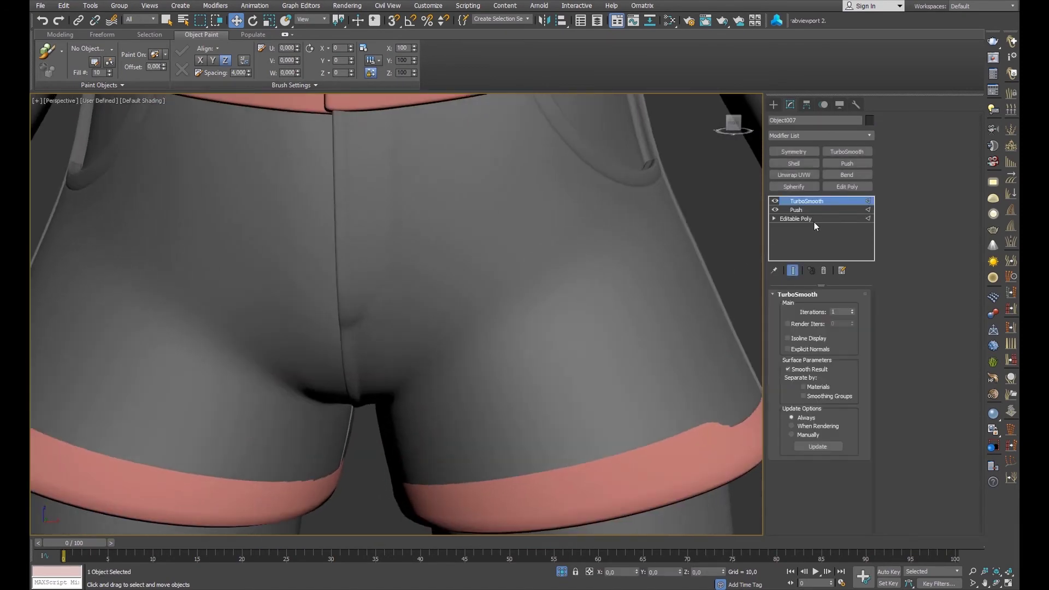
pyautogui.click(798, 219)
pyautogui.scroll(3, 476, 221)
pyautogui.press('F4')
pyautogui.scroll(5, 374, 240)
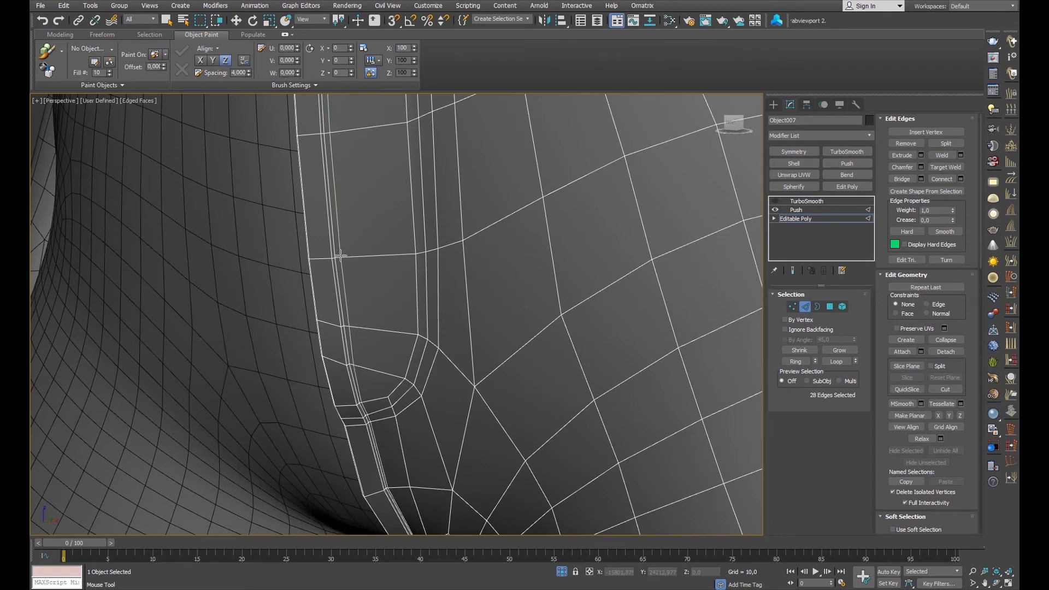
# Chamfer the fly seam edges into a double-line groove, viewed frontally.
pyautogui.keyDown('alt'); pyautogui.moveTo(340, 256); pyautogui.dragTo(367, 240, button='middle'); pyautogui.keyUp('alt')
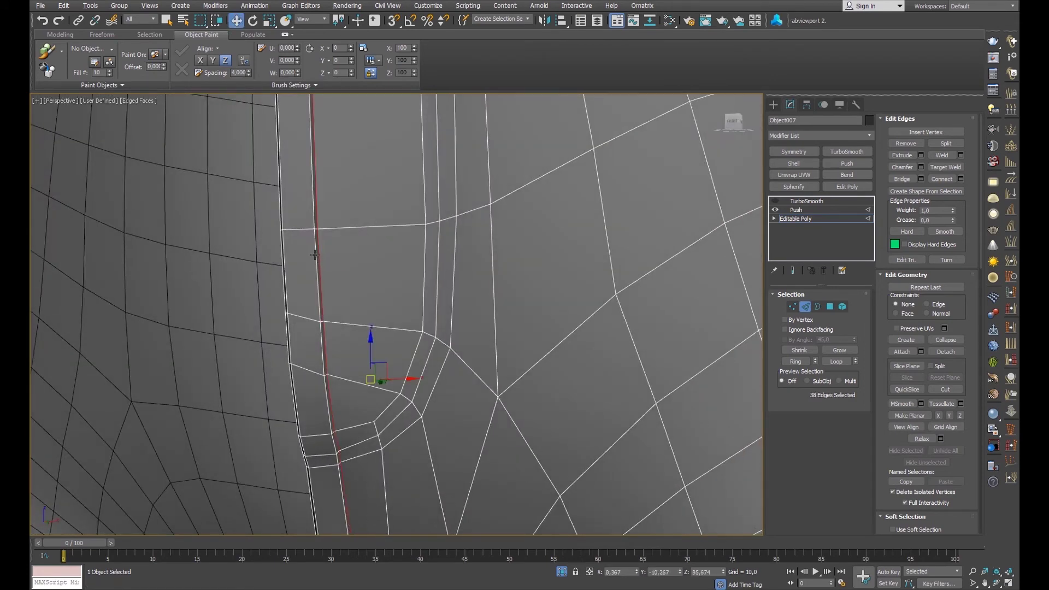
pyautogui.click(920, 167)
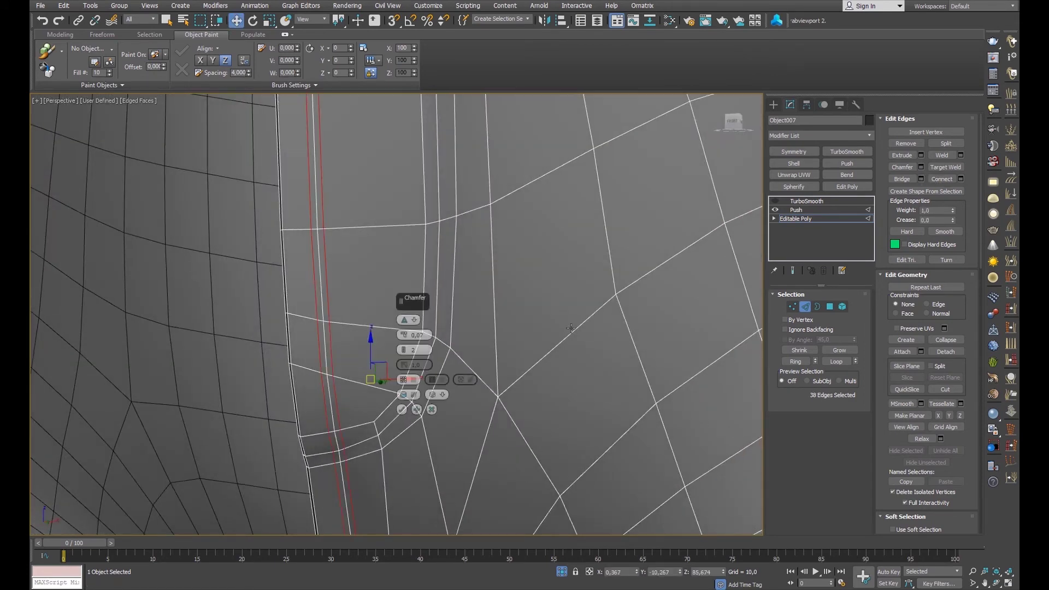
pyautogui.click(402, 410)
pyautogui.scroll(-2, 541, 335)
pyautogui.keyDown('alt'); pyautogui.moveTo(541, 335); pyautogui.dragTo(634, 307, button='middle'); pyautogui.keyUp('alt')
# Review the pushed front panel deselected, without edged faces, from the front of the shorts.
pyautogui.click(816, 218)
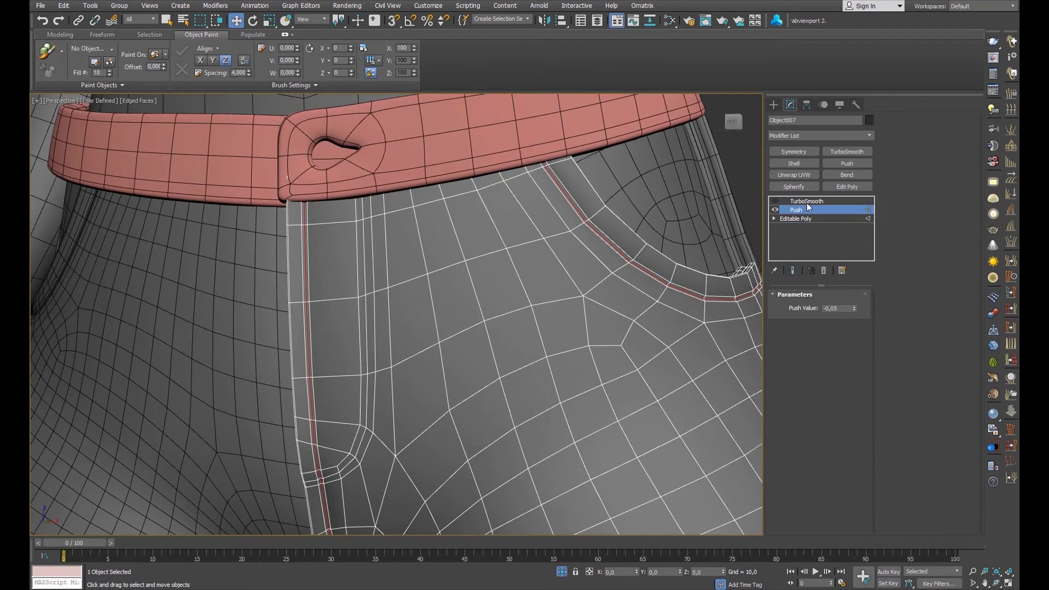
pyautogui.click(806, 201)
pyautogui.press('F4')
pyautogui.click(412, 177)
pyautogui.keyDown('alt'); pyautogui.moveTo(412, 177); pyautogui.dragTo(448, 219, button='middle'); pyautogui.keyUp('alt')
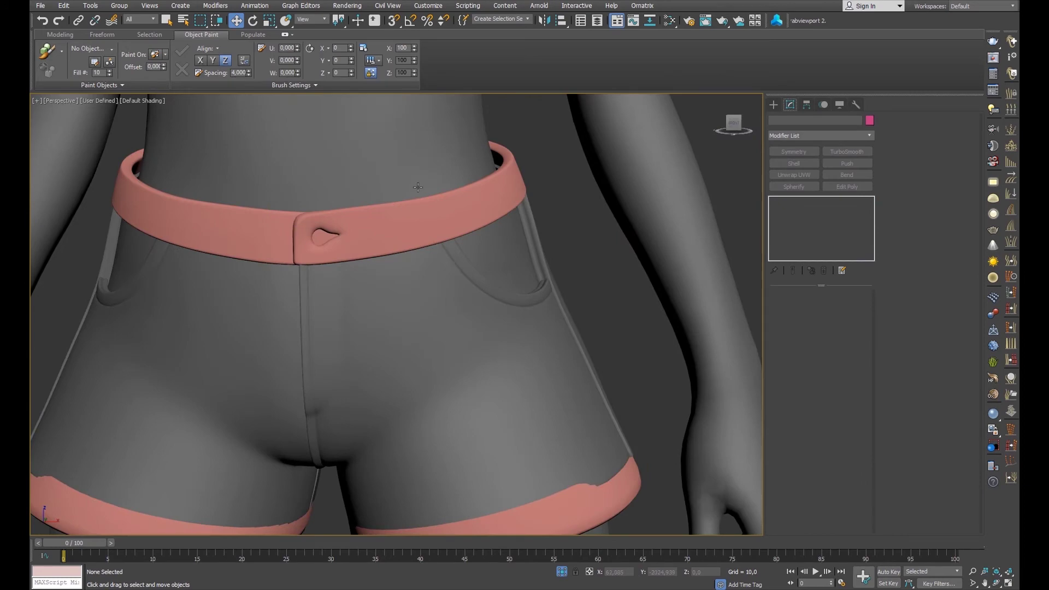
pyautogui.scroll(-2, 448, 218)
pyautogui.scroll(-4, 448, 218)
pyautogui.scroll(5, 387, 286)
pyautogui.keyDown('alt'); pyautogui.moveTo(387, 286); pyautogui.dragTo(406, 304, button='middle'); pyautogui.keyUp('alt')
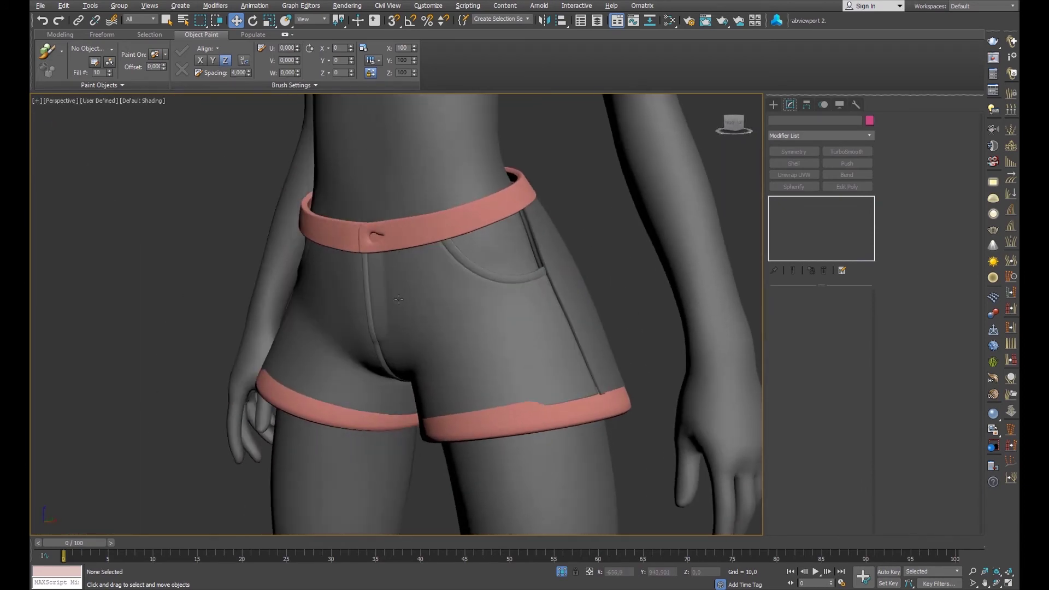
pyautogui.scroll(6, 406, 305)
# Reselect the front panel with wireframe shown, check its Push settings, and return to edge editing.
pyautogui.click(537, 249)
pyautogui.press('F4')
pyautogui.click(816, 208)
pyautogui.scroll(3, 461, 258)
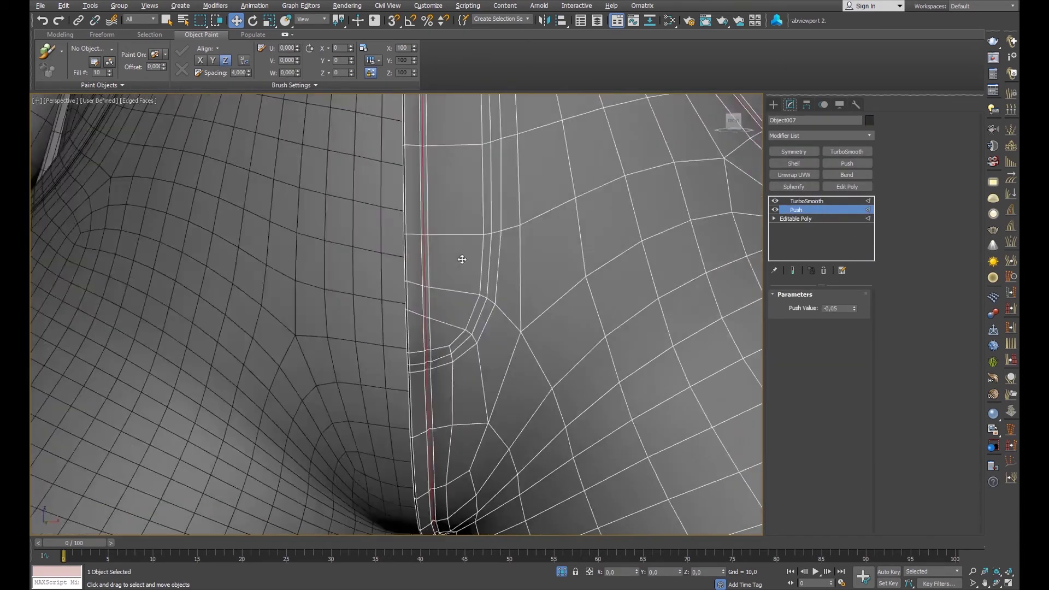
pyautogui.scroll(1, 542, 289)
pyautogui.click(795, 219)
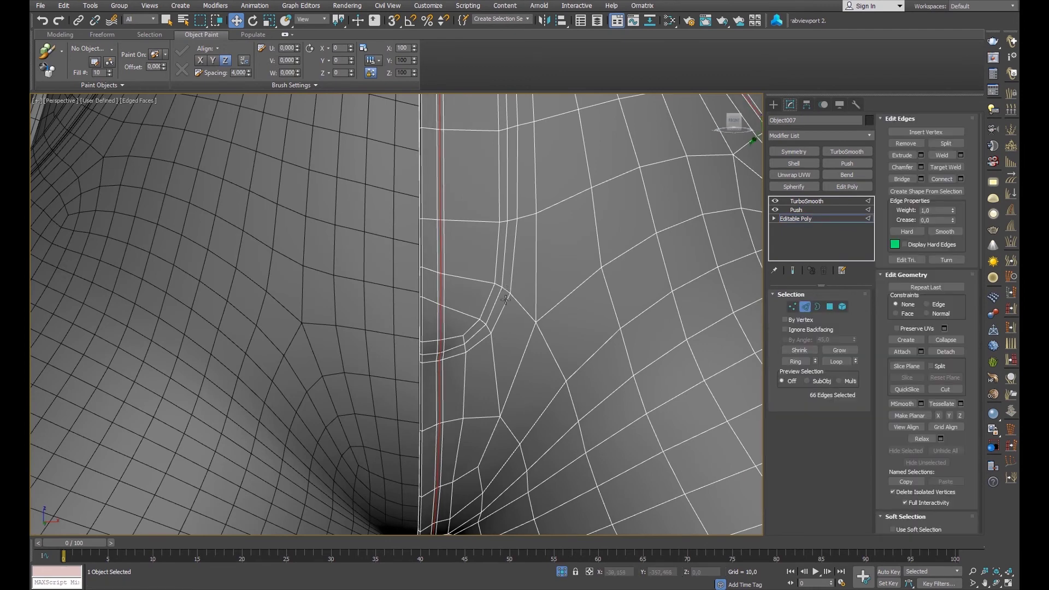
pyautogui.scroll(-4, 441, 313)
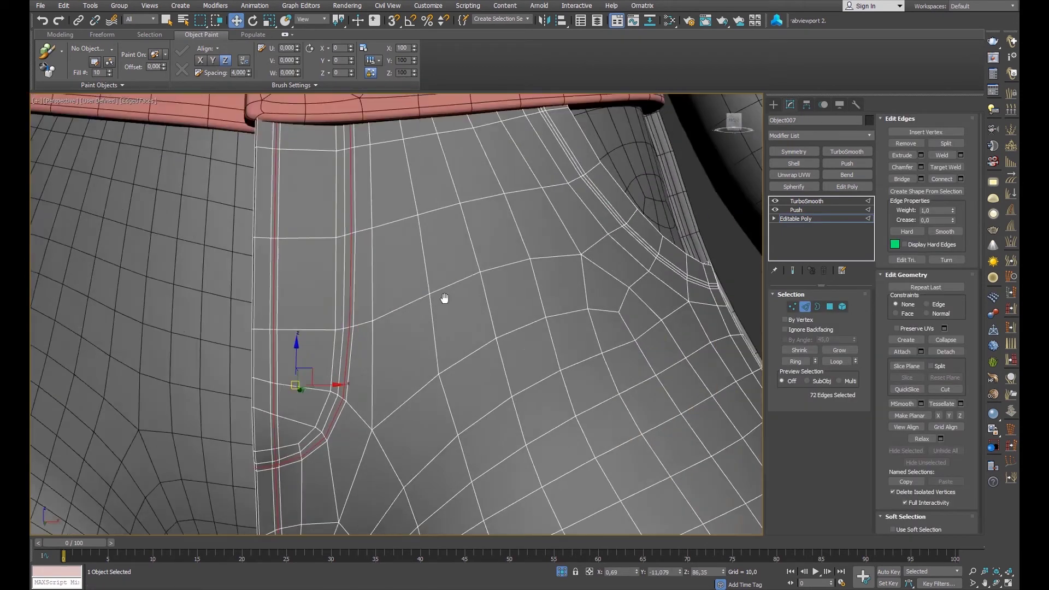
# Add the curved seam edges to the selection, then review the deselected TurboSmooth result.
pyautogui.keyDown('ctrl'); pyautogui.click(643, 274); pyautogui.keyUp('ctrl')
pyautogui.scroll(-1, 643, 266)
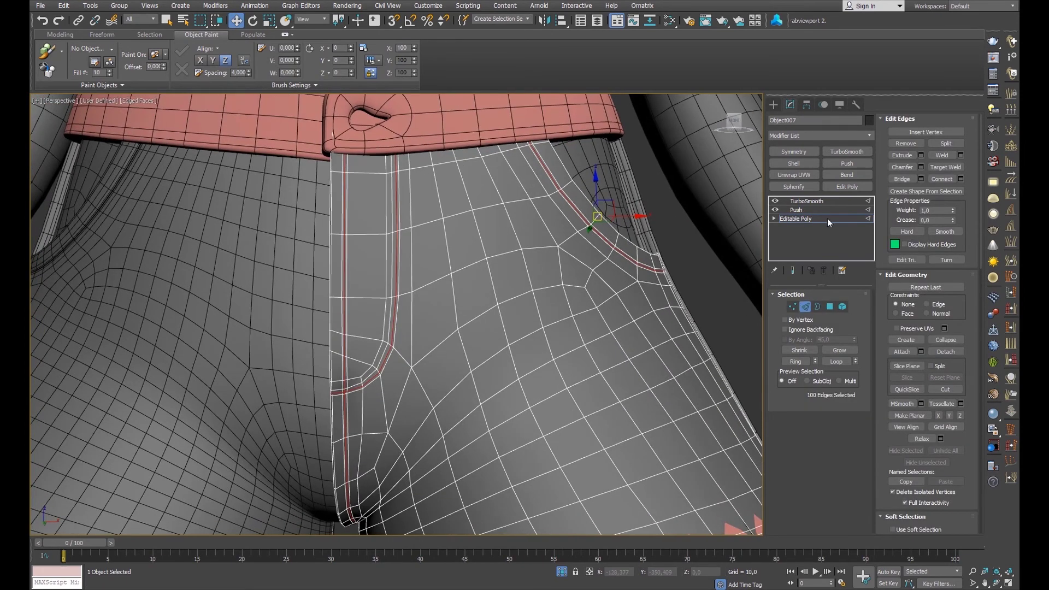
pyautogui.click(801, 201)
pyautogui.click(683, 248)
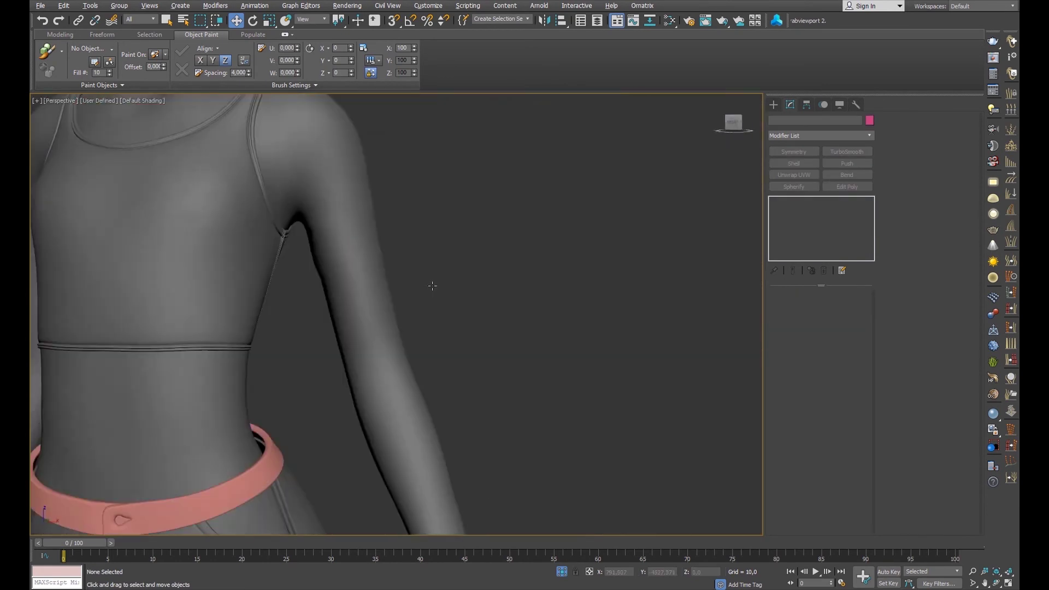
pyautogui.scroll(-5, 427, 289)
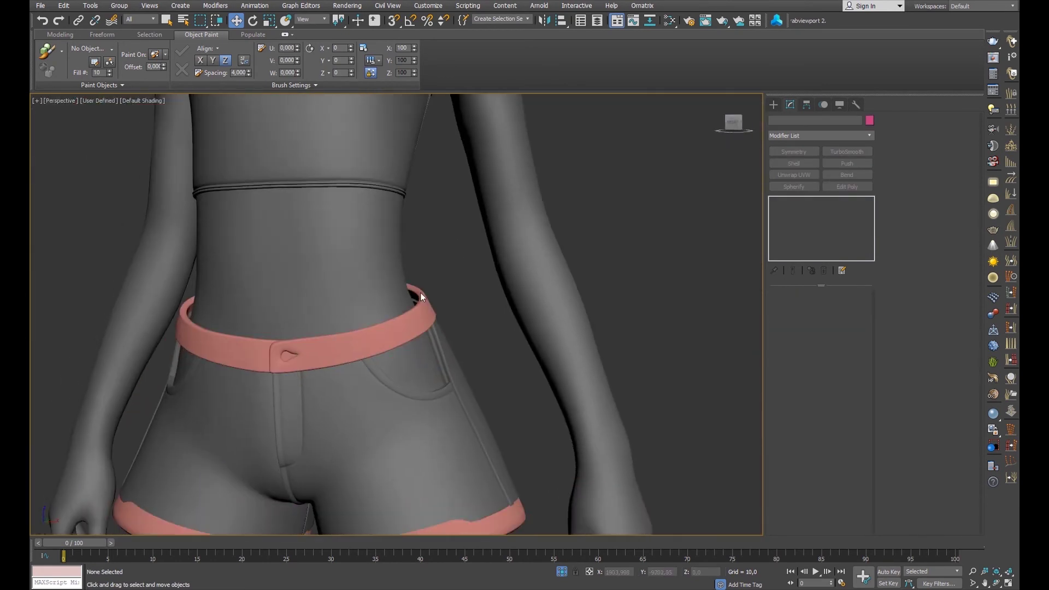
pyautogui.scroll(5, 420, 293)
pyautogui.scroll(-5, 405, 300)
pyautogui.scroll(-8, 382, 308)
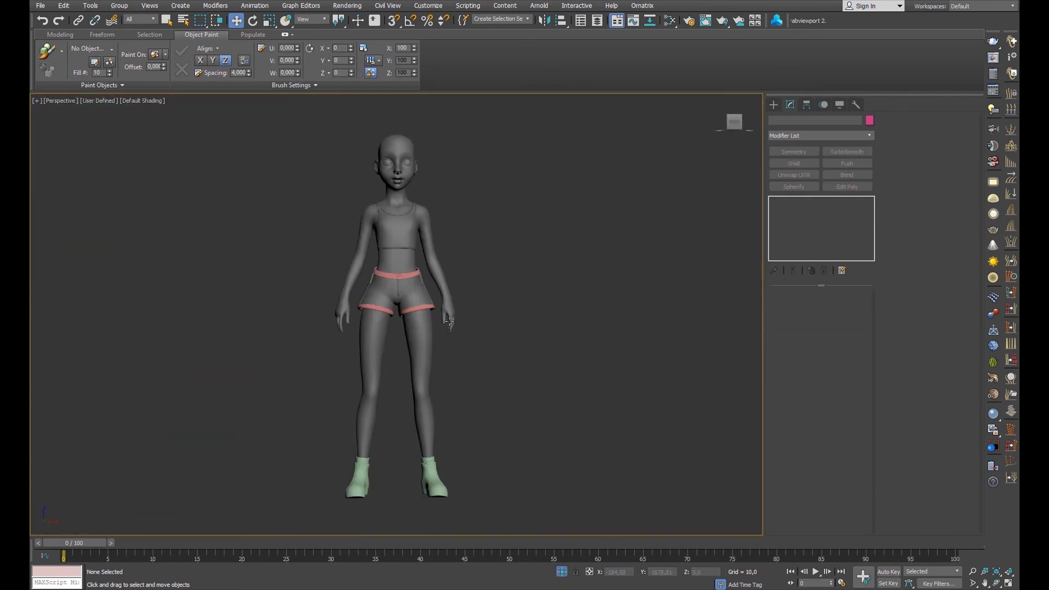
pyautogui.scroll(8, 377, 303)
pyautogui.scroll(2, 374, 299)
pyautogui.scroll(3, 375, 299)
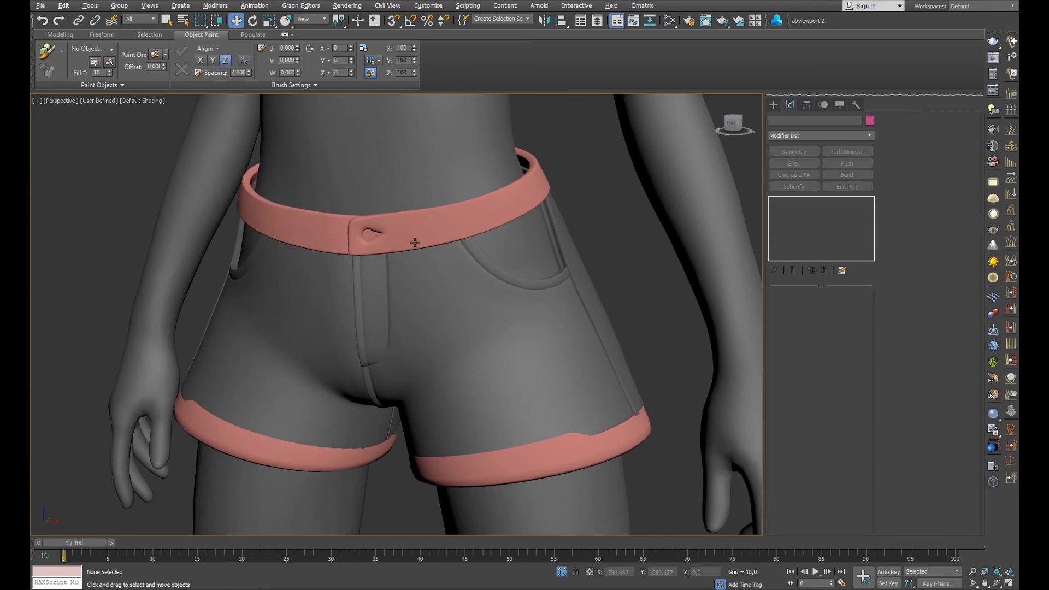
pyautogui.moveTo(468, 232); pyautogui.dragTo(548, 239, button='middle')
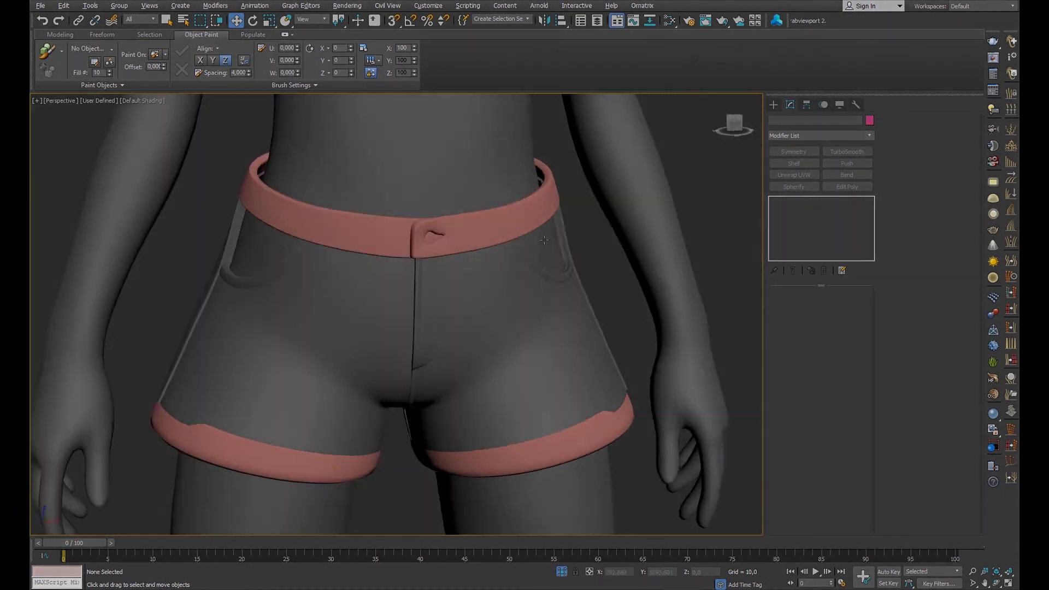